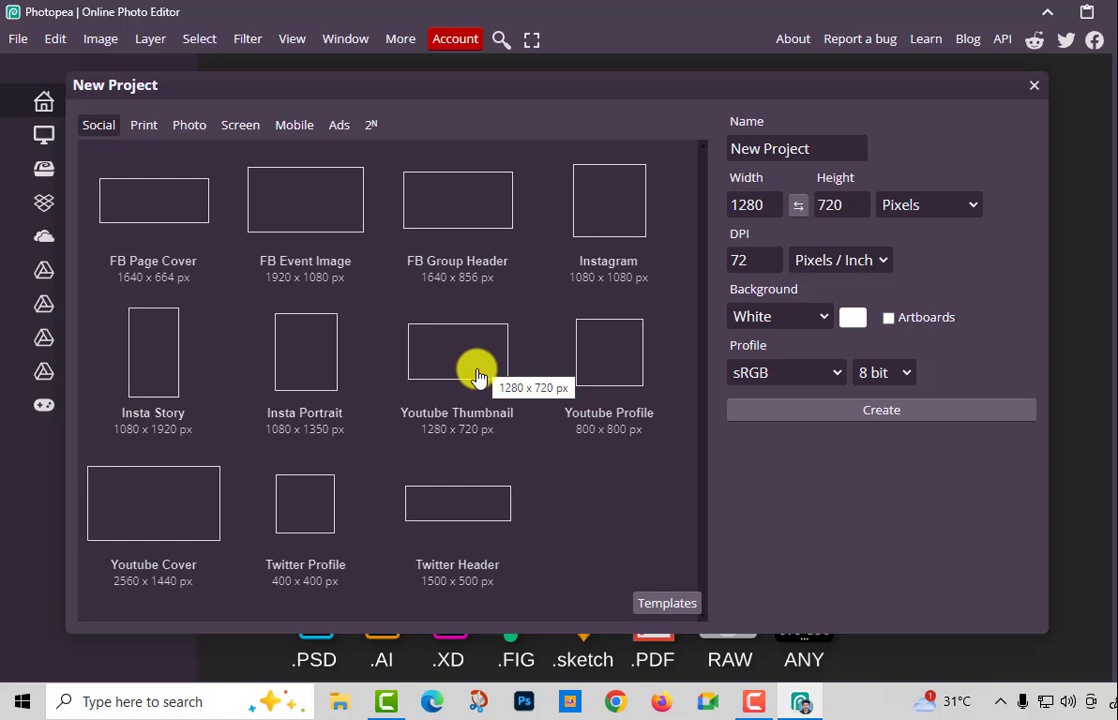
# Create a new 1280 x 720 px project from the Youtube Thumbnail preset with a white background
pyautogui.click(480, 373)
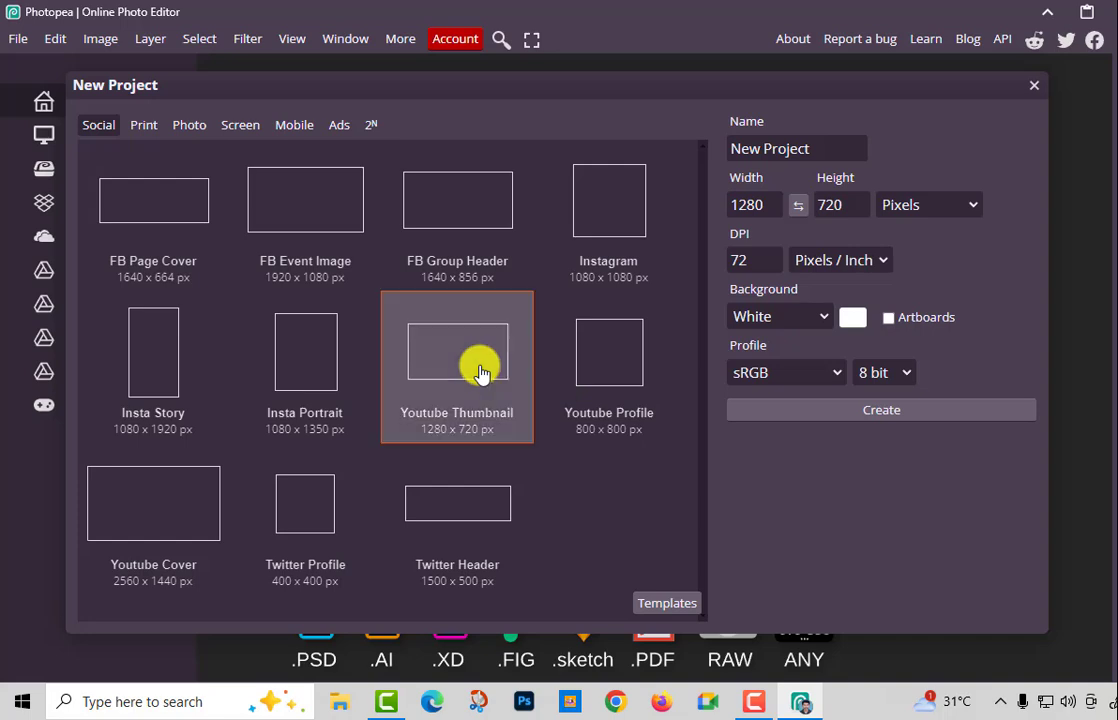
pyautogui.click(873, 412)
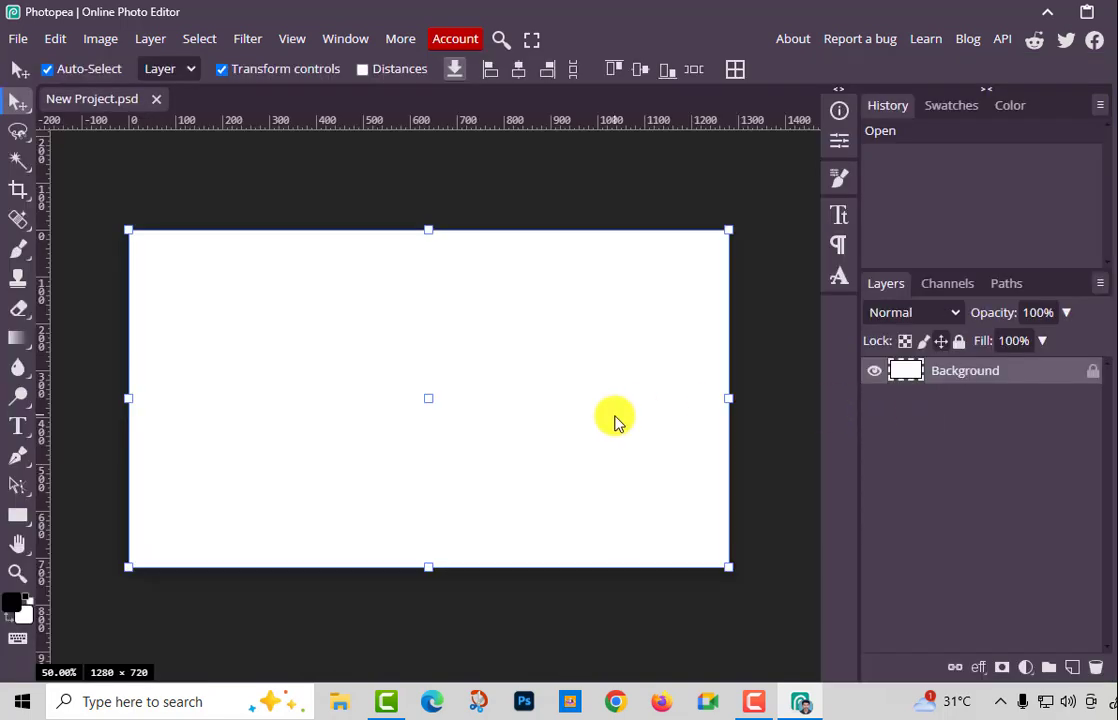
pyautogui.click(774, 411)
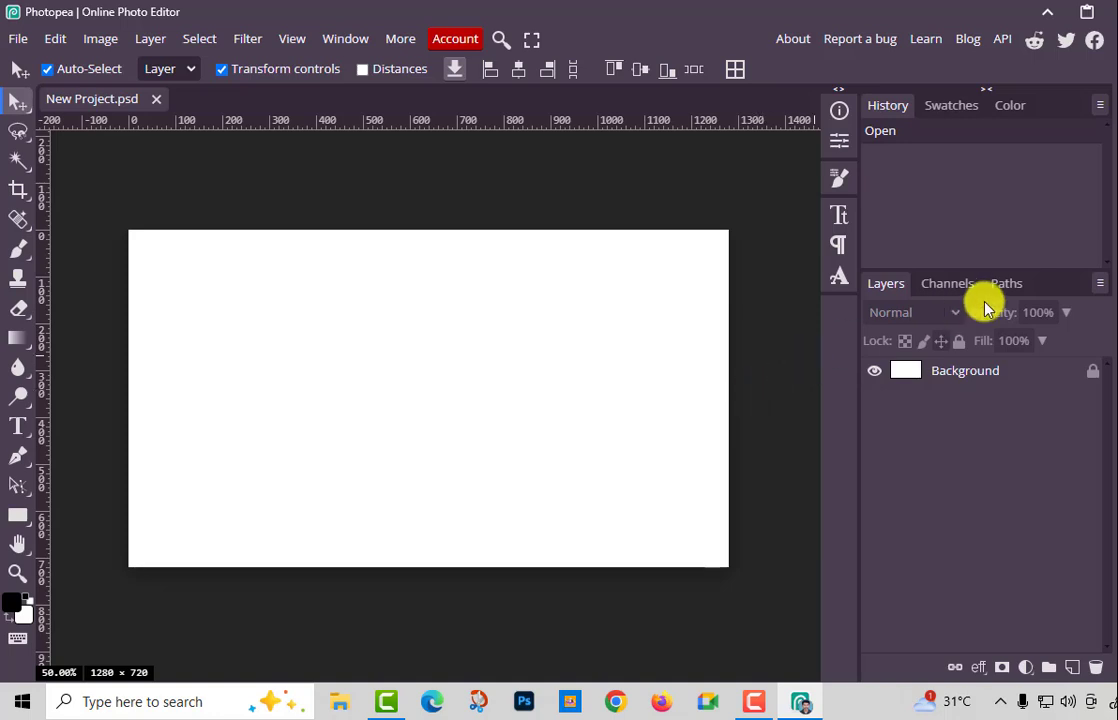
# Add the horizontal text "Edu4all" to the upper-left area of the white canvas with the Type Tool
pyautogui.click(30, 438)
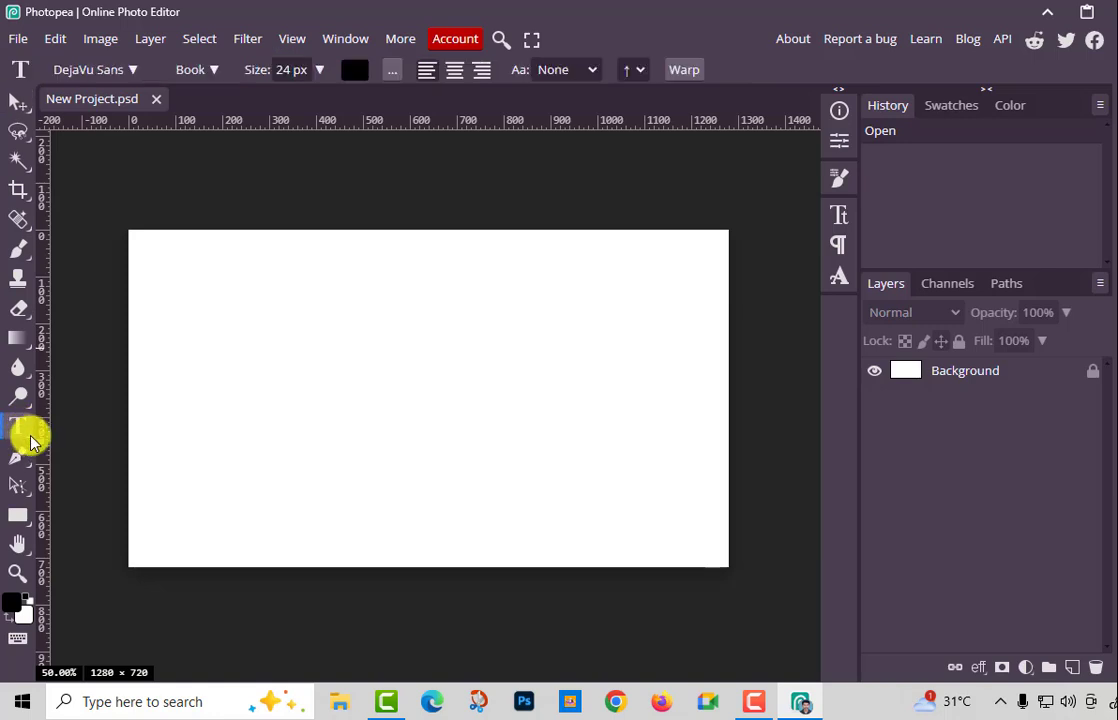
pyautogui.click(28, 443)
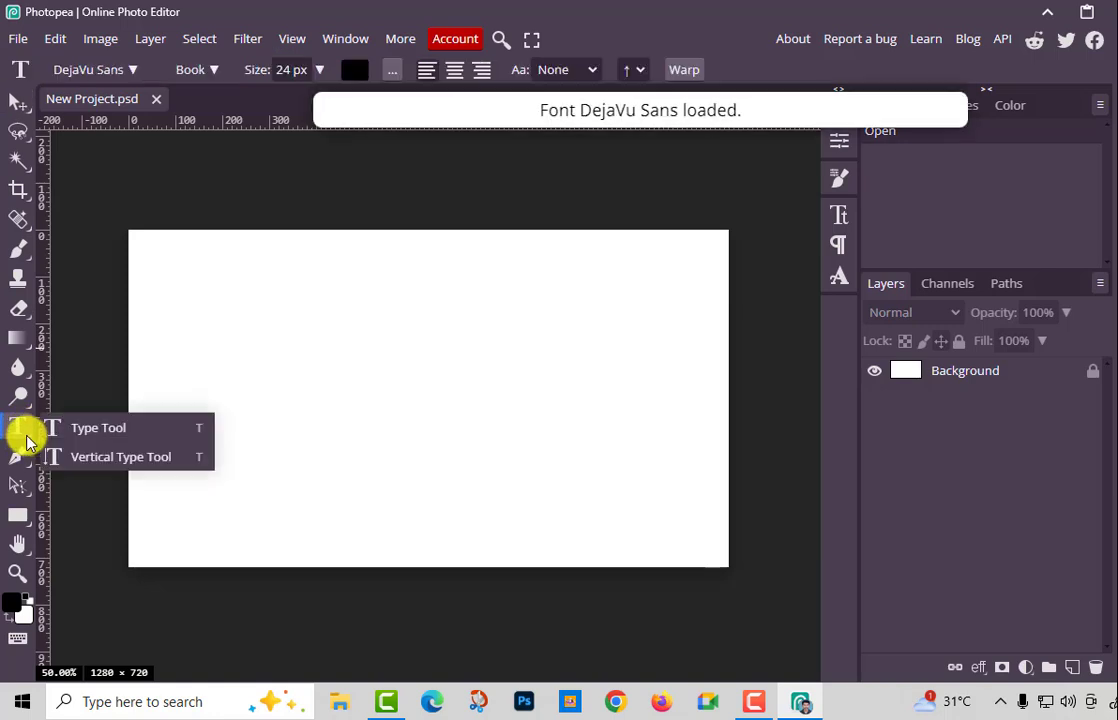
pyautogui.click(95, 431)
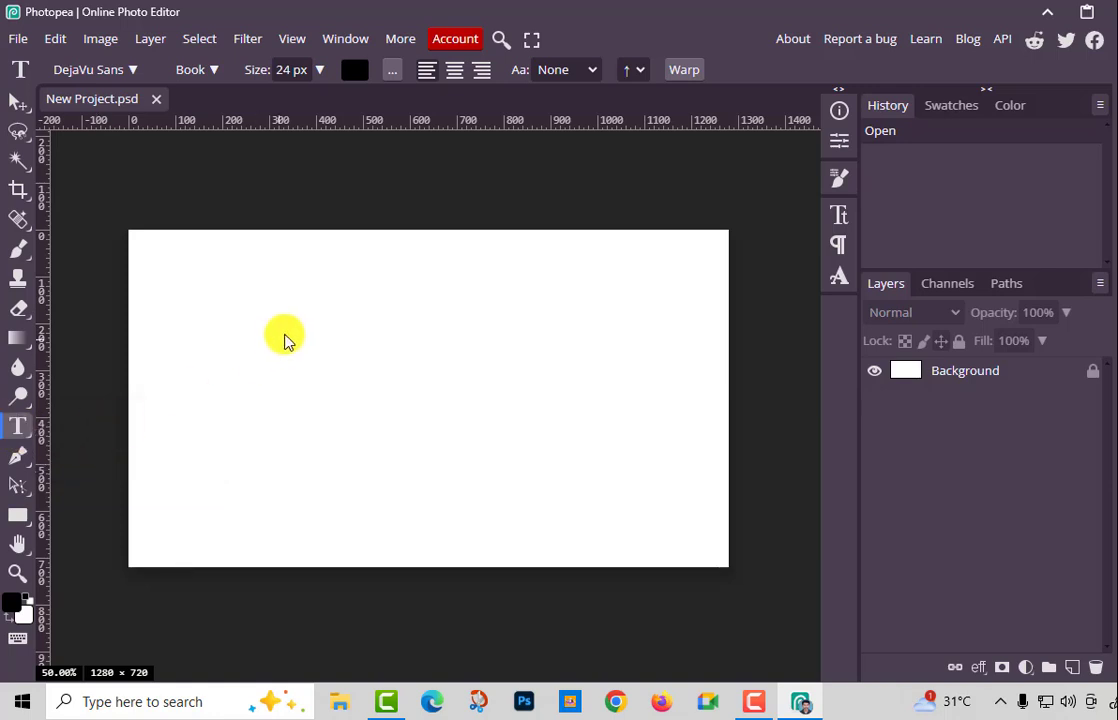
pyautogui.click(269, 343)
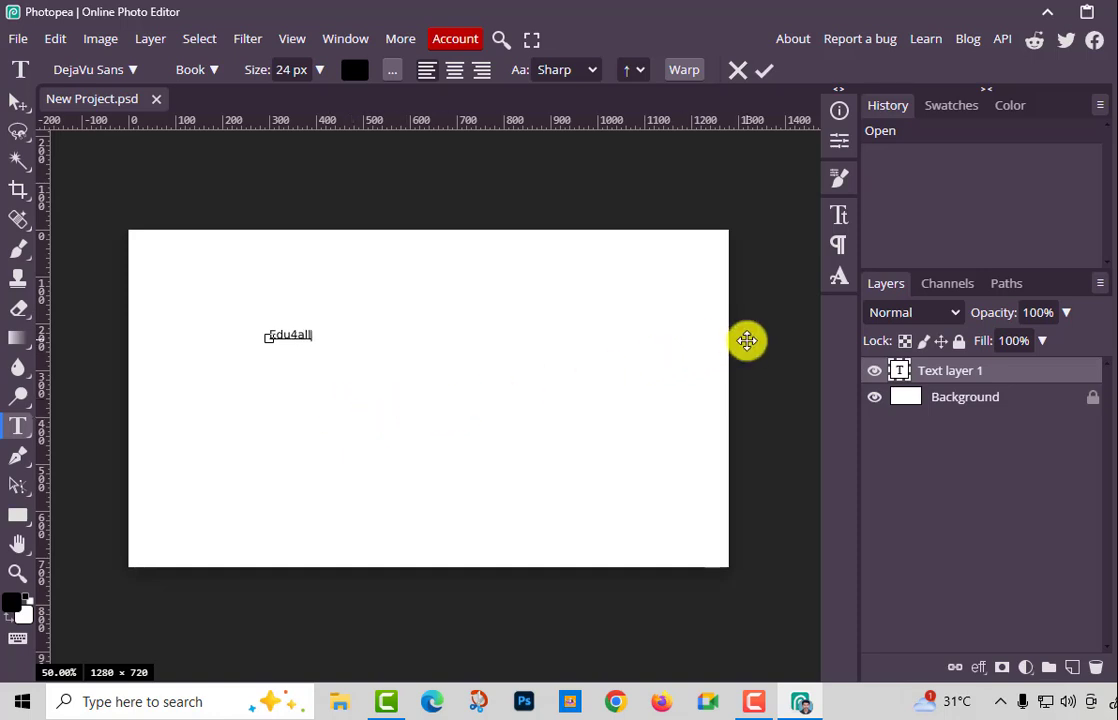
pyautogui.click(764, 70)
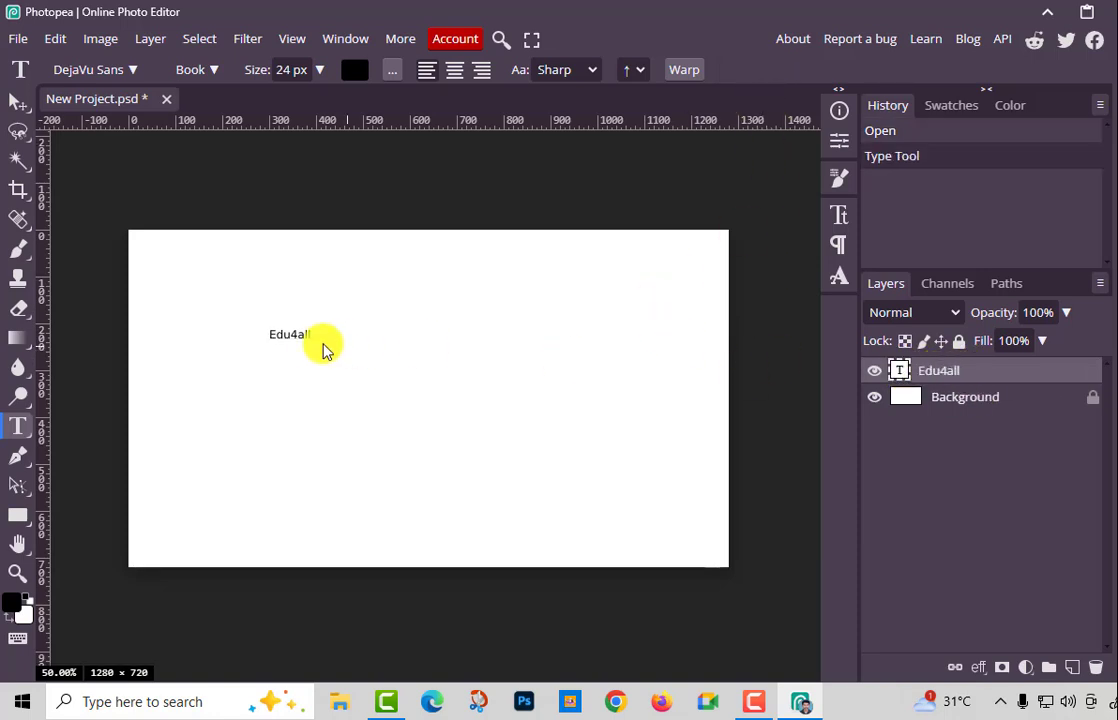
# Set the font size of the whole Edu4all text to 150 px
pyautogui.doubleClick(288, 336)
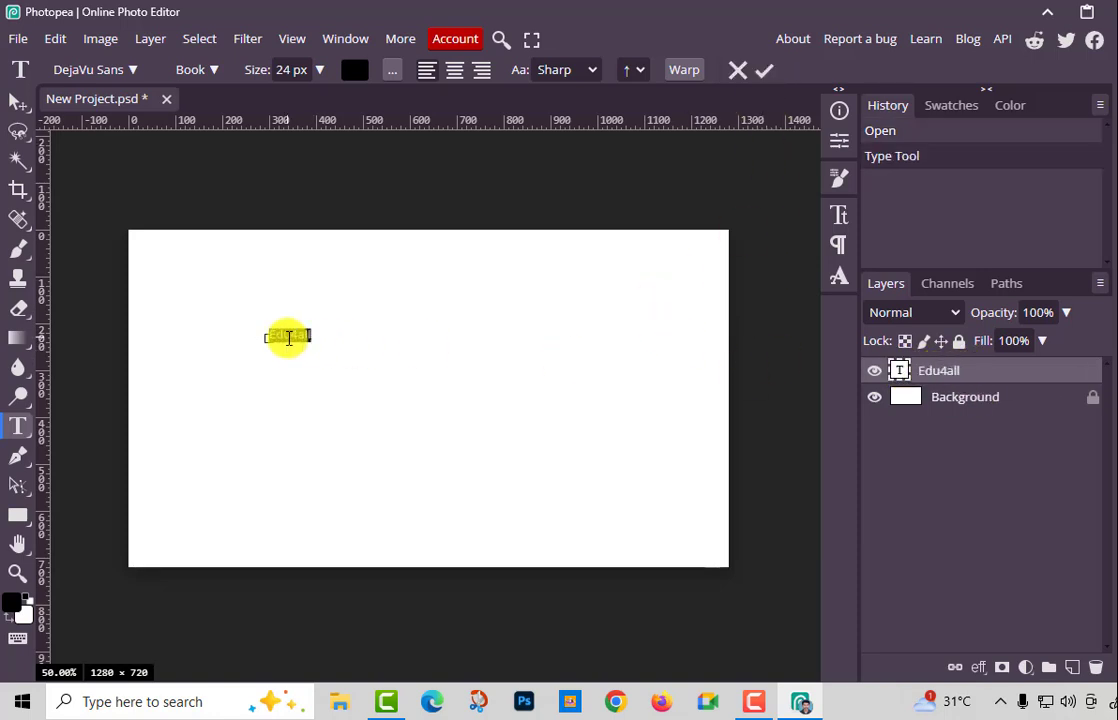
pyautogui.click(319, 70)
pyautogui.moveTo(284, 105); pyautogui.dragTo(328, 105)
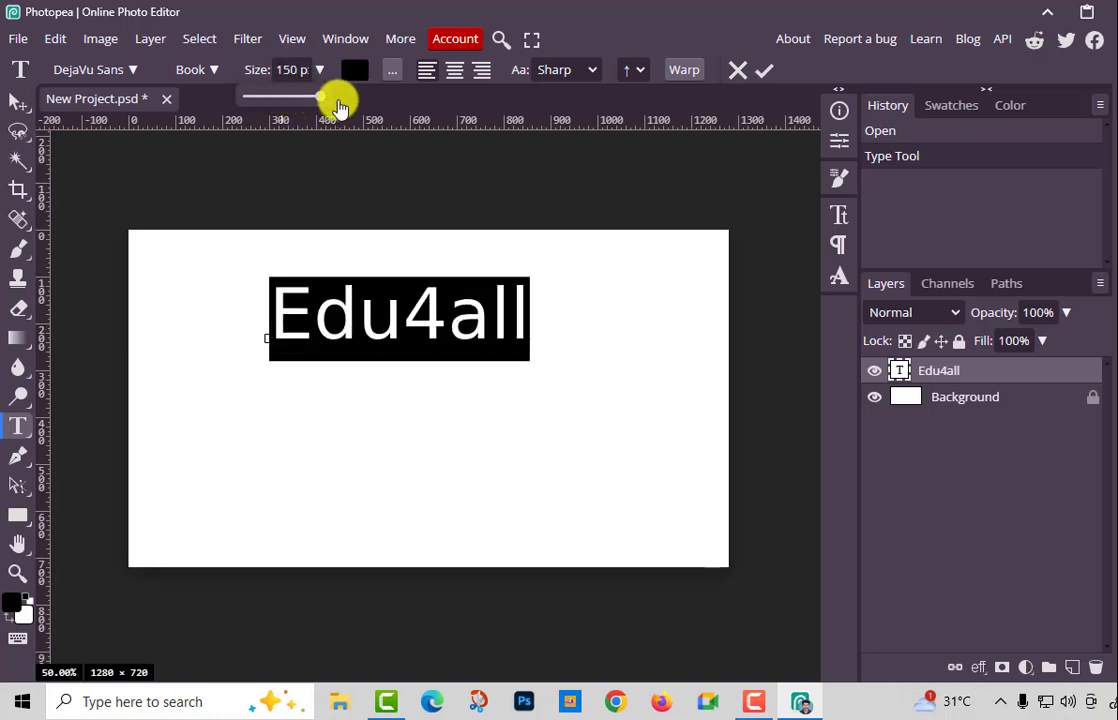
# Change the font of the Edu4all text to Commando and keep all of the text selected
pyautogui.click(407, 332)
pyautogui.doubleClick(396, 315)
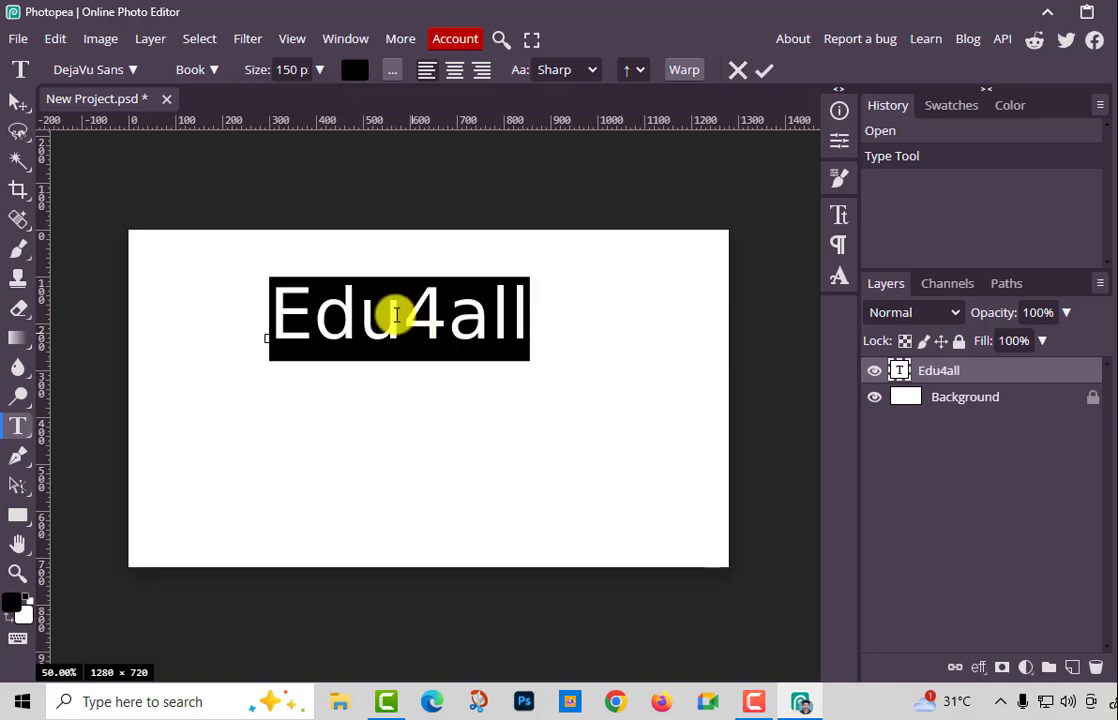
pyautogui.click(136, 71)
pyautogui.scroll(5, 212, 269)
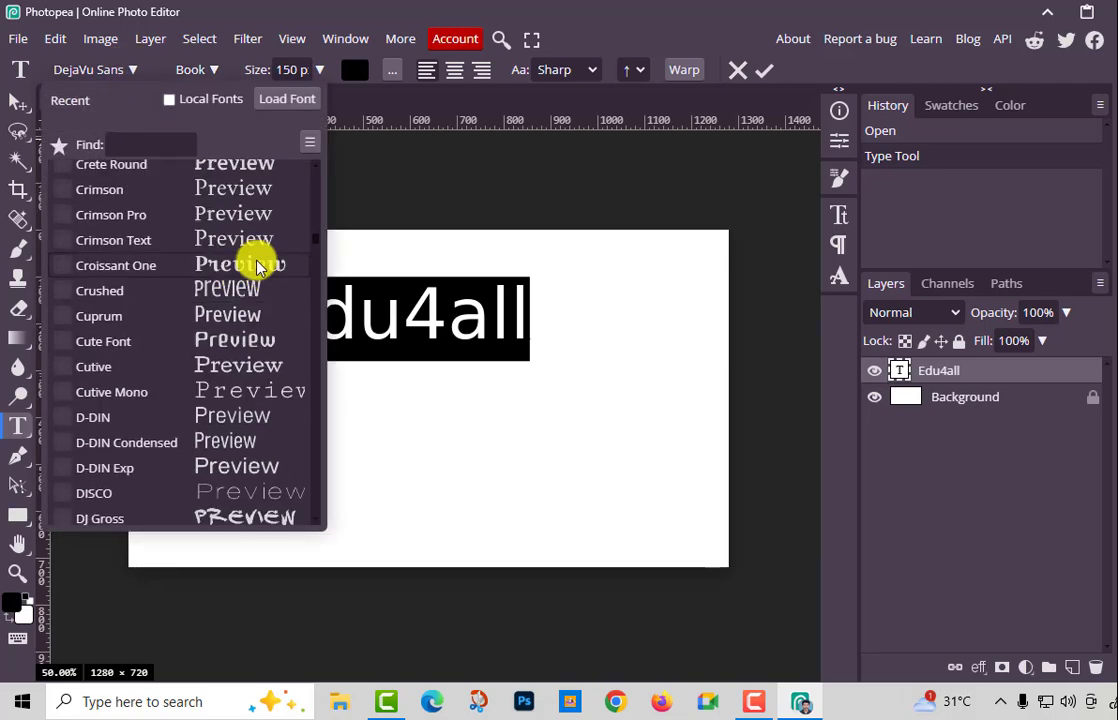
pyautogui.moveTo(326, 244); pyautogui.dragTo(297, 232)
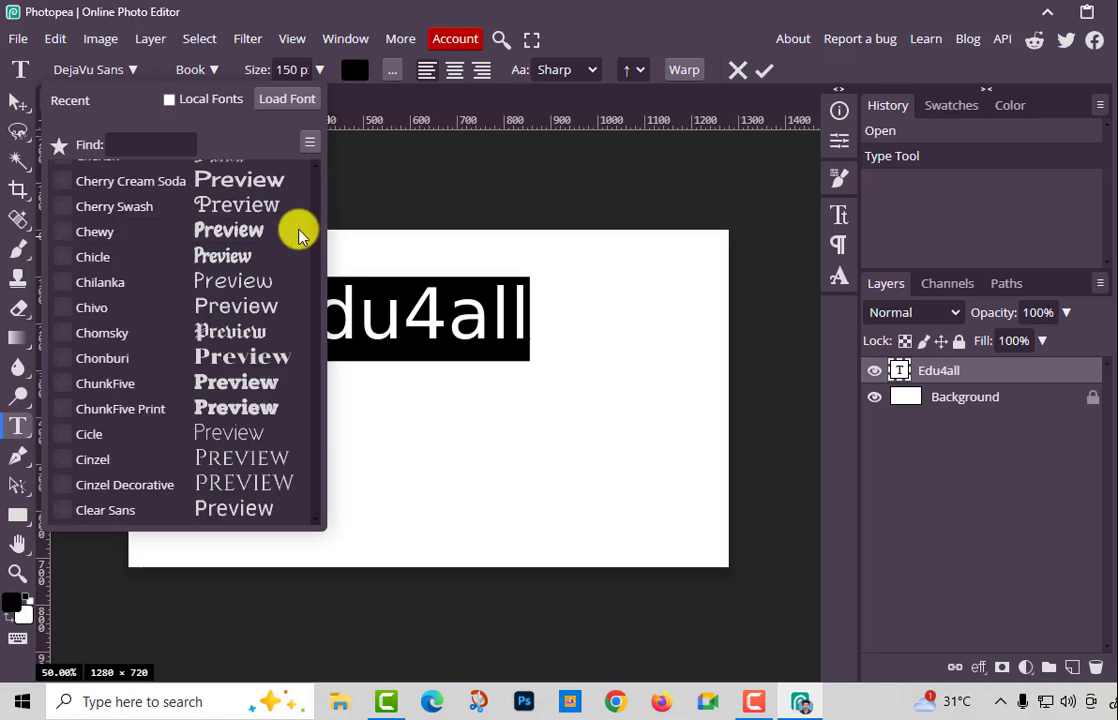
pyautogui.scroll(-10, 248, 345)
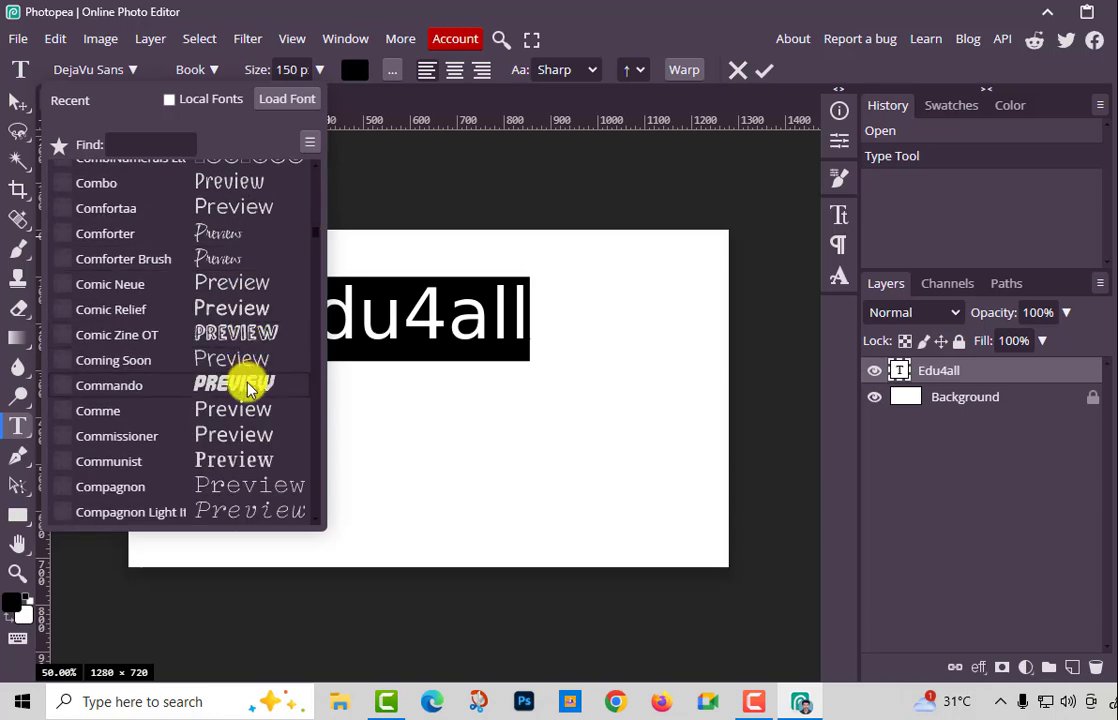
pyautogui.click(248, 388)
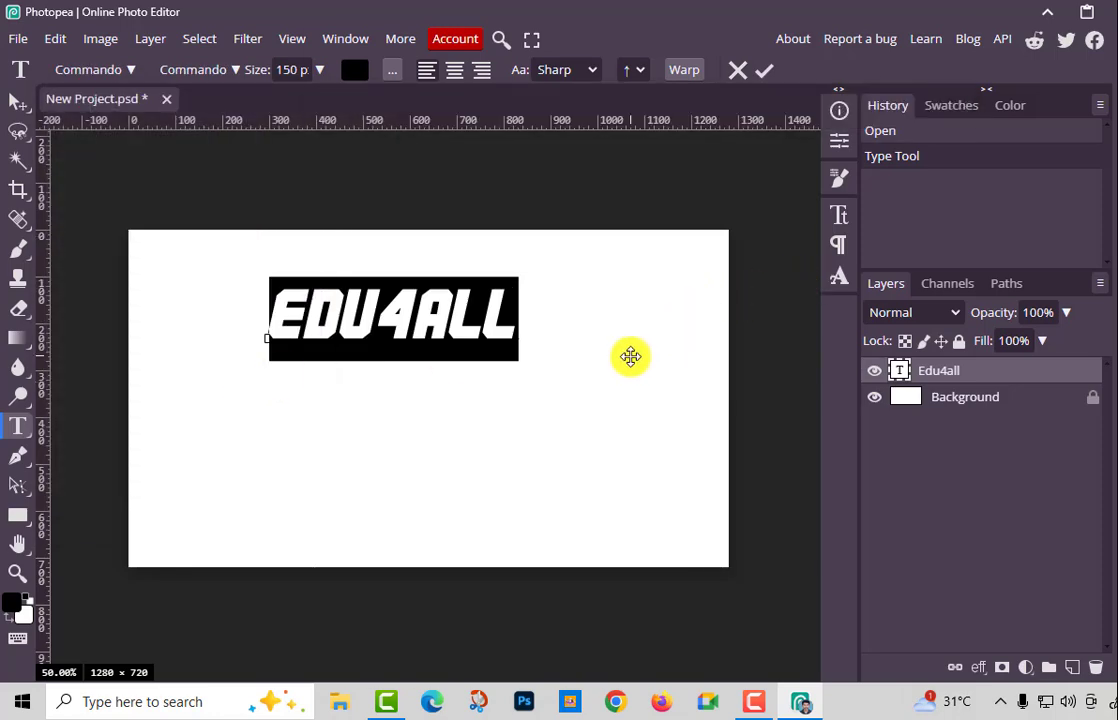
pyautogui.click(481, 330)
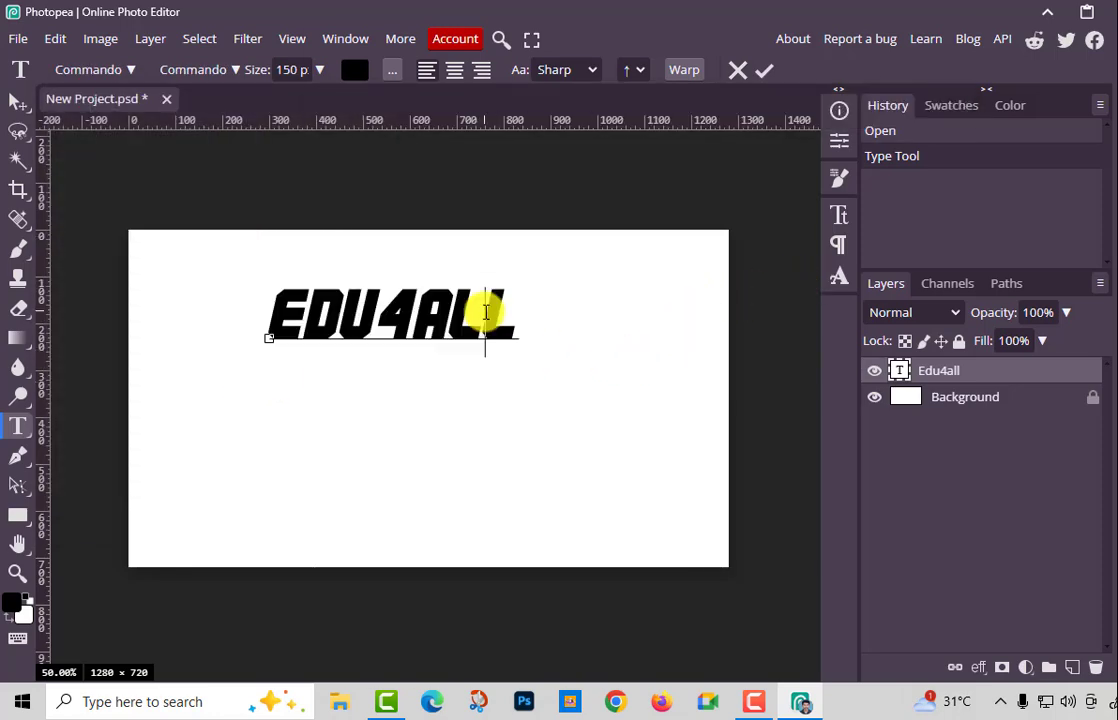
pyautogui.doubleClick(402, 306)
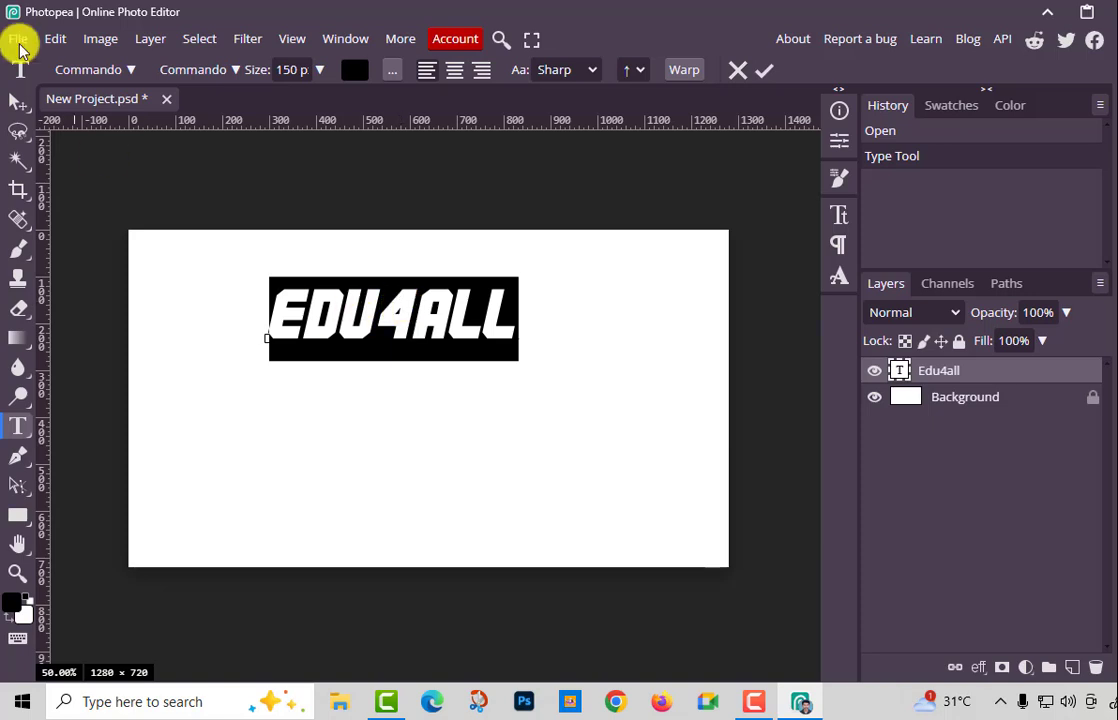
pyautogui.click(210, 69)
pyautogui.click(212, 69)
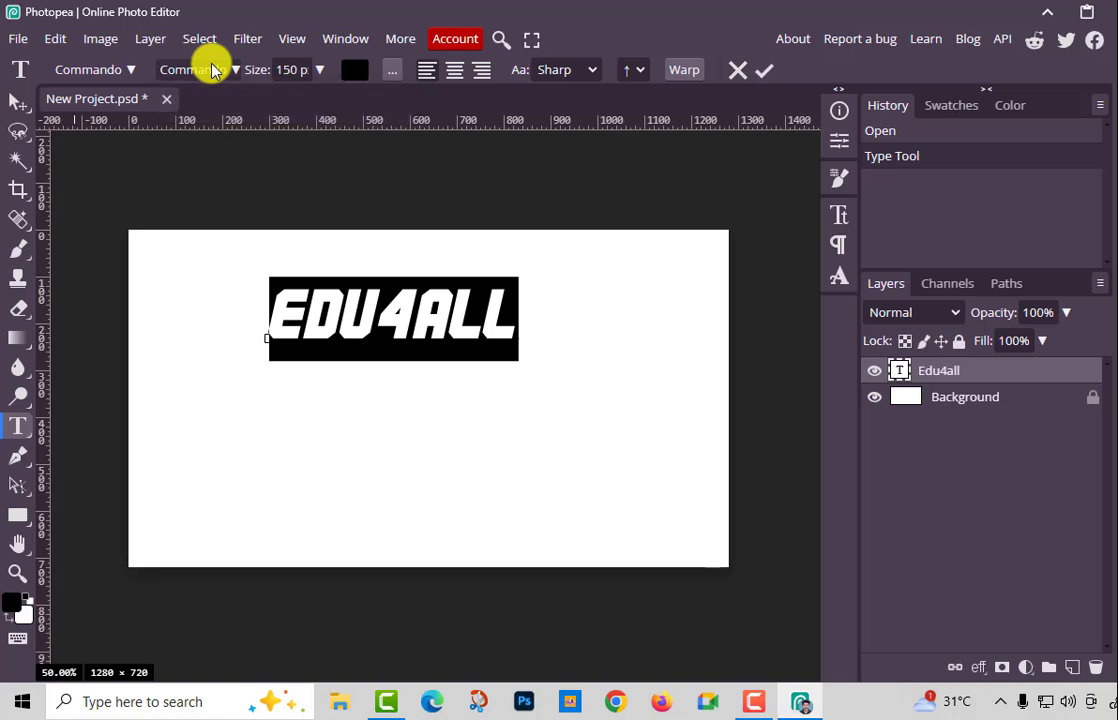
pyautogui.click(230, 69)
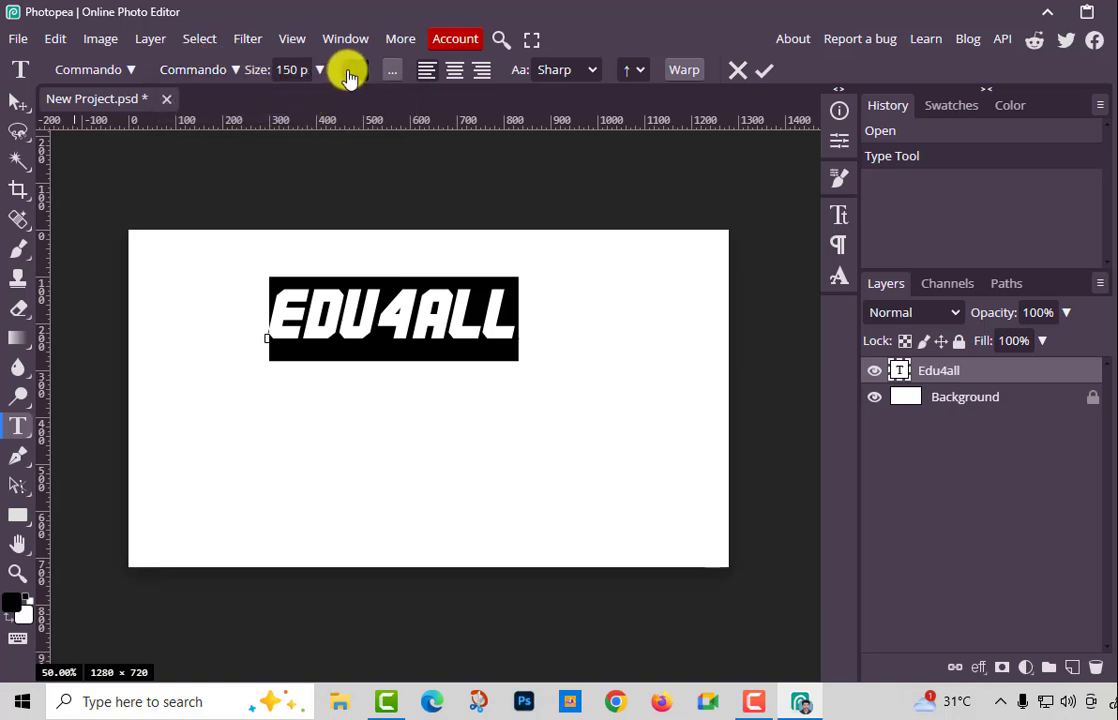
# Restrict the text colour picker to Web Colors and pick bright blue 0033ff for the Edu4all text
pyautogui.click(350, 75)
pyautogui.moveTo(354, 189); pyautogui.dragTo(829, 82)
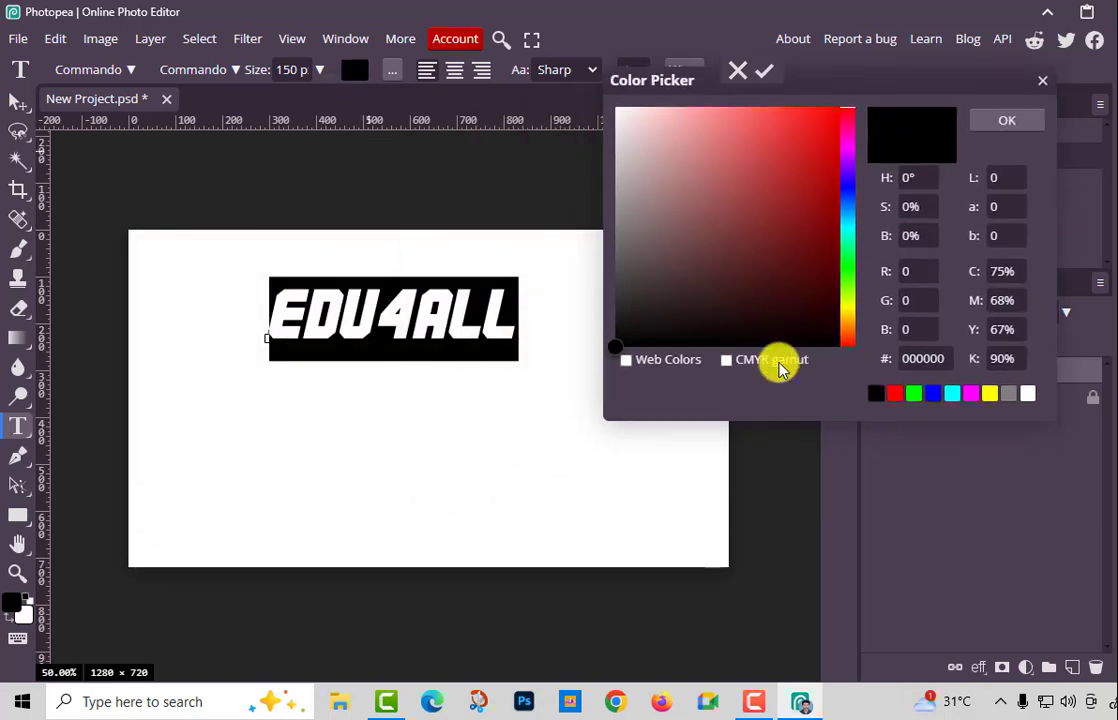
pyautogui.click(727, 362)
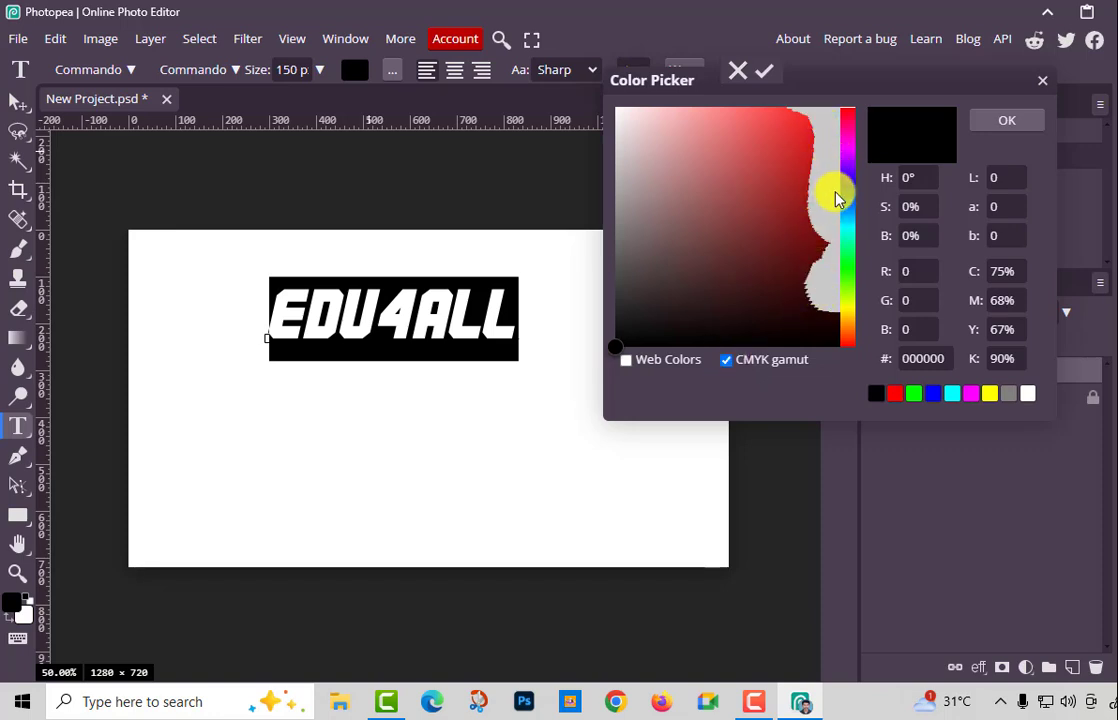
pyautogui.click(654, 362)
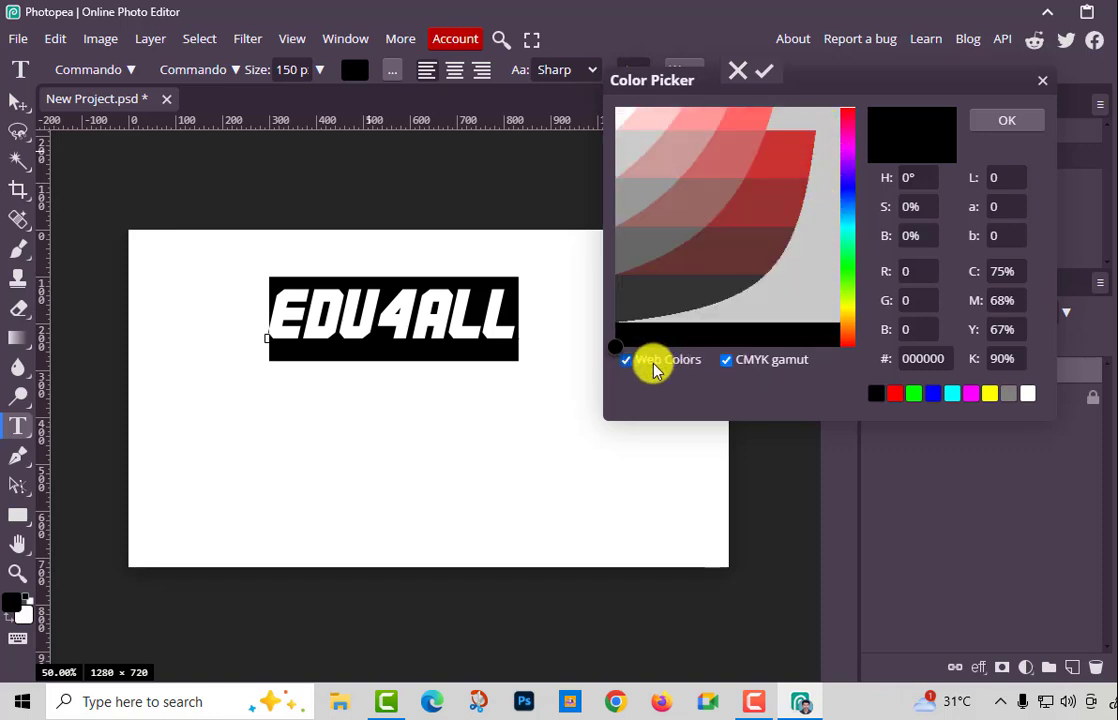
pyautogui.click(724, 363)
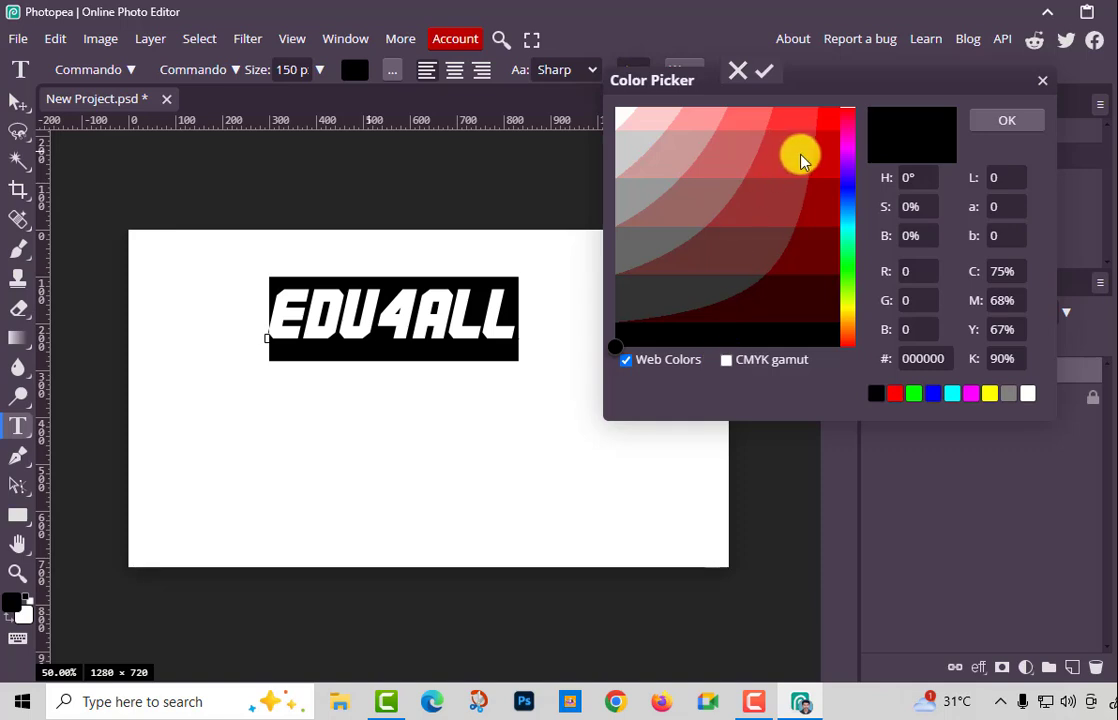
pyautogui.click(846, 188)
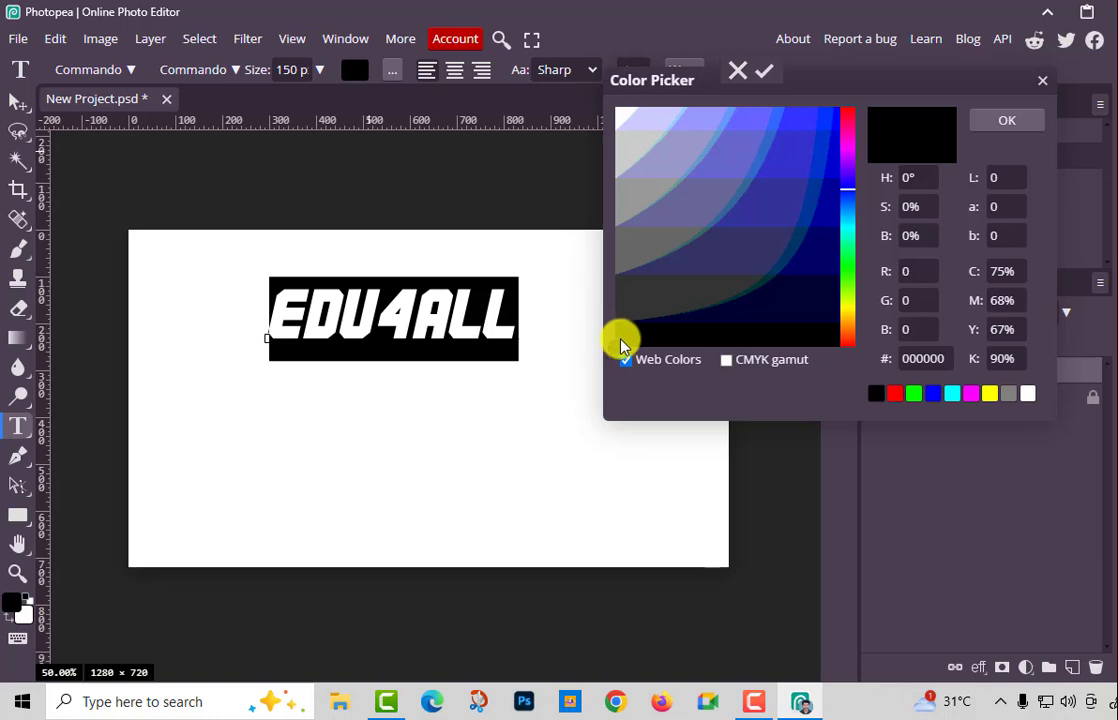
pyautogui.moveTo(700, 340)
pyautogui.mouseDown()
pyautogui.moveTo(786, 318)
pyautogui.moveTo(818, 237)
pyautogui.moveTo(813, 162)
pyautogui.moveTo(830, 120)
pyautogui.mouseUp()
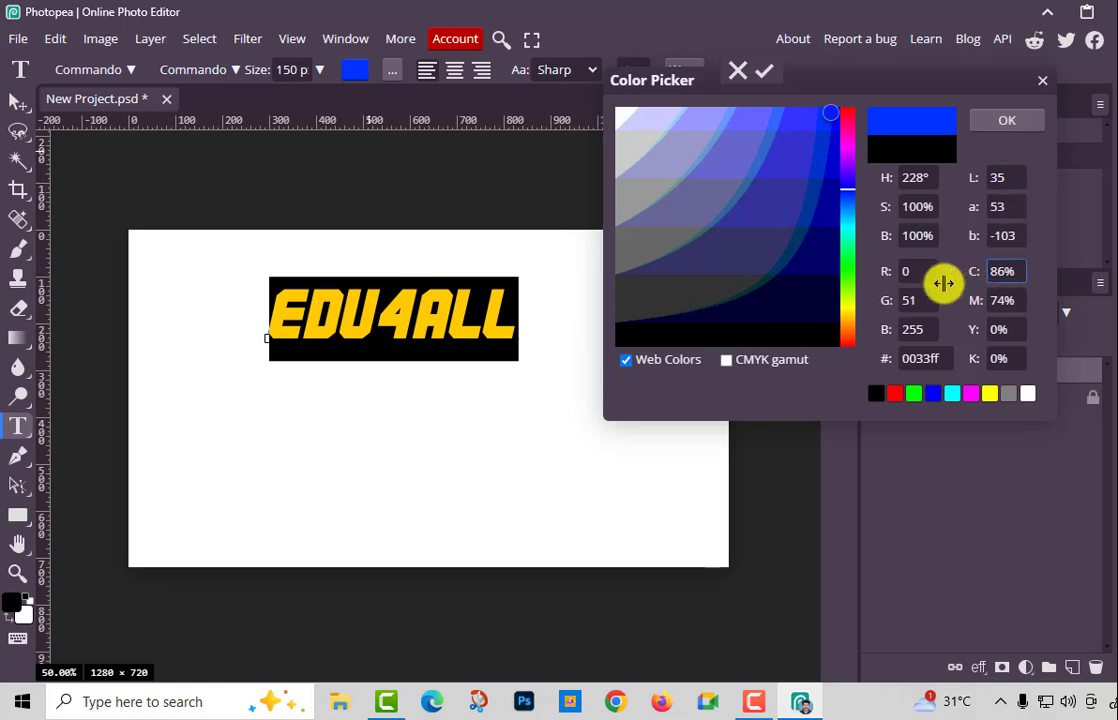
# Set the text colour's RGB values to red 255, green 255 and blue 0
pyautogui.click(922, 332)
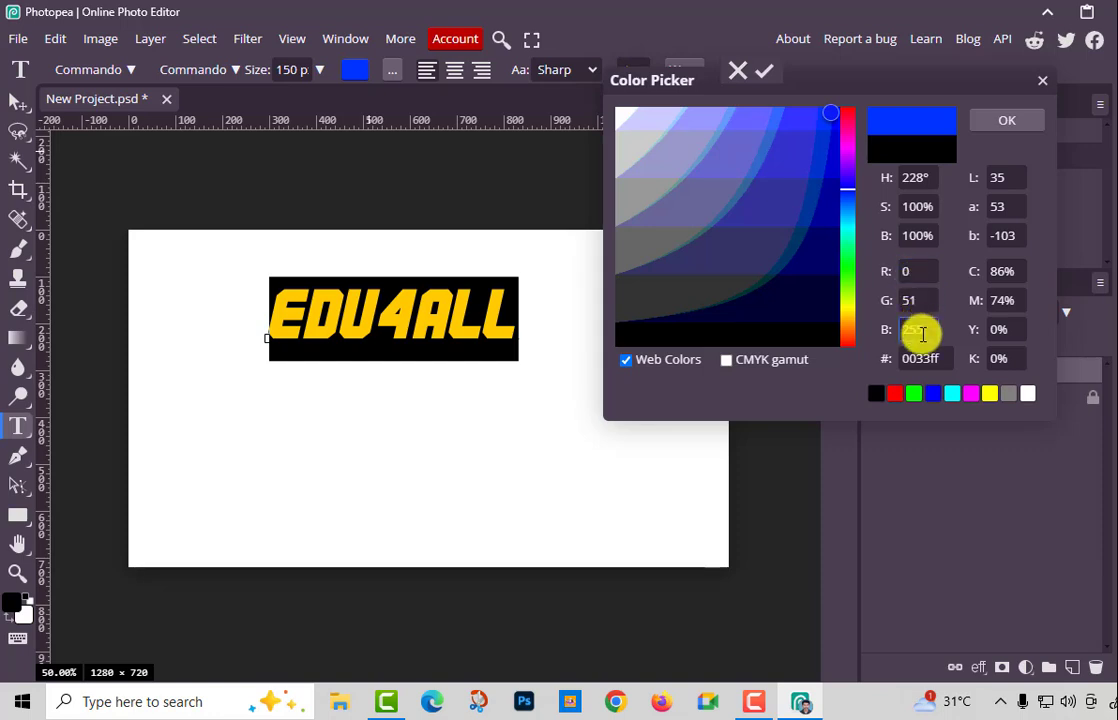
pyautogui.click(923, 274)
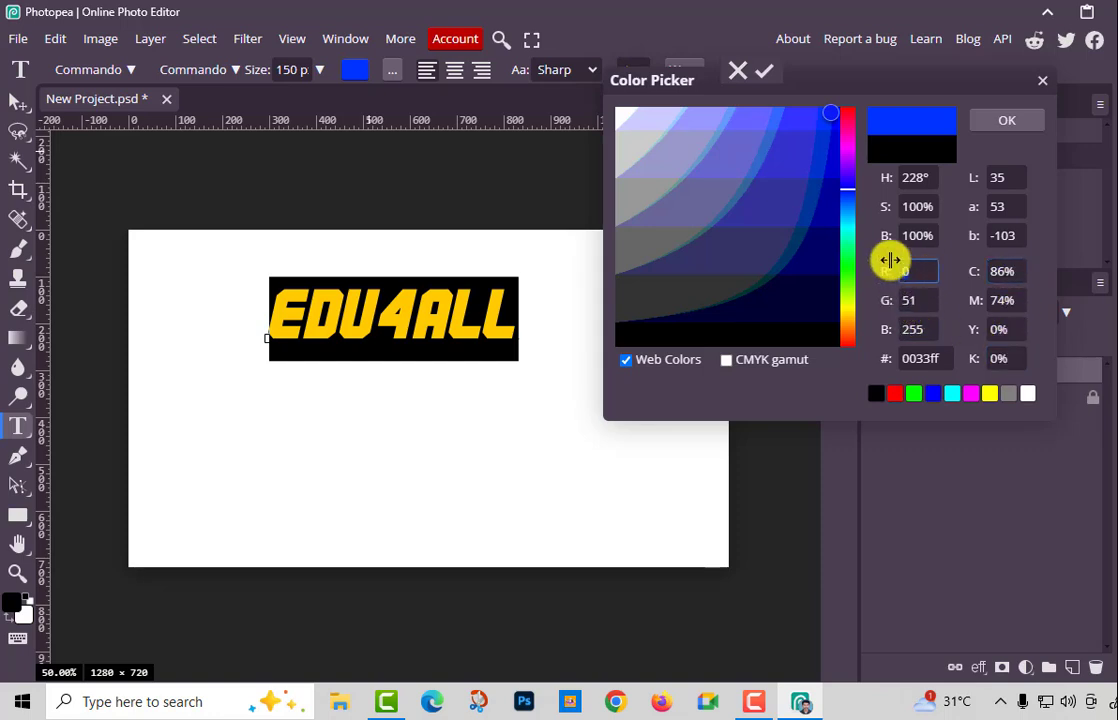
pyautogui.press('BackSpace')
pyautogui.write('255')
pyautogui.press('Tab')
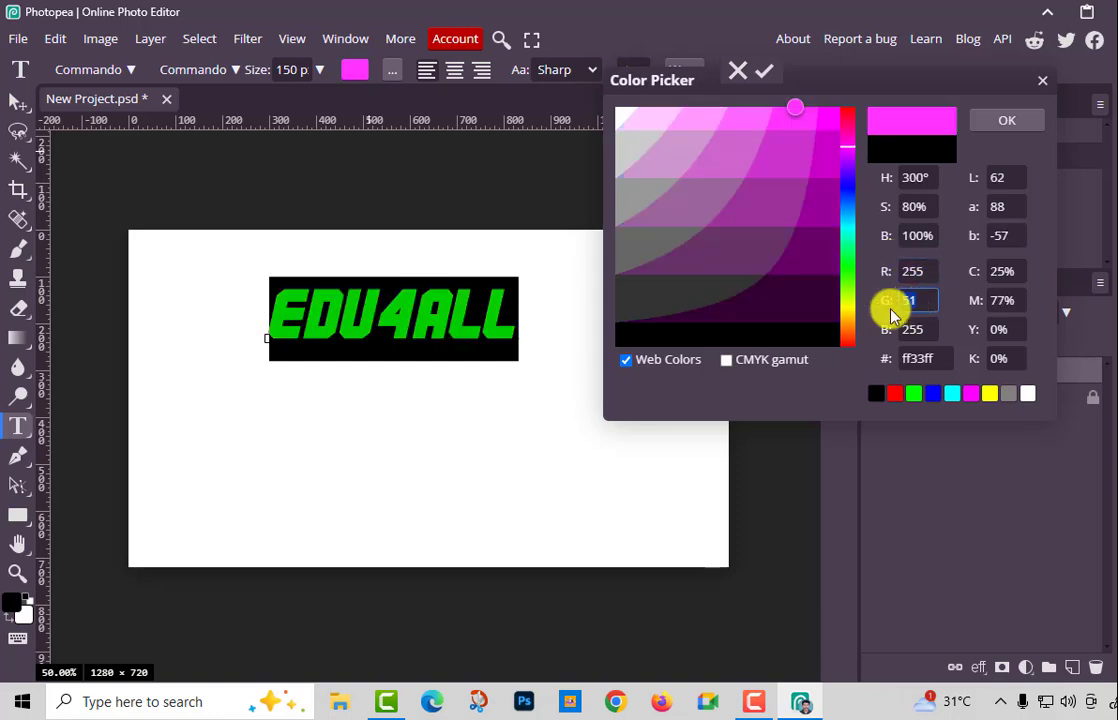
pyautogui.write('255')
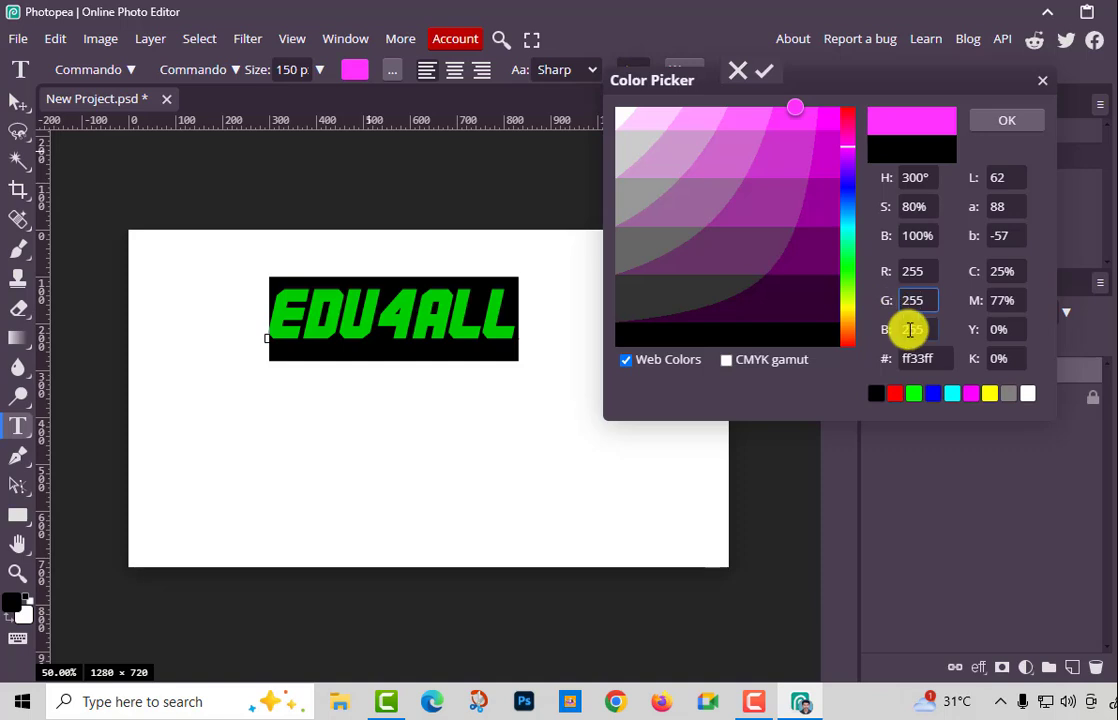
pyautogui.press('Tab')
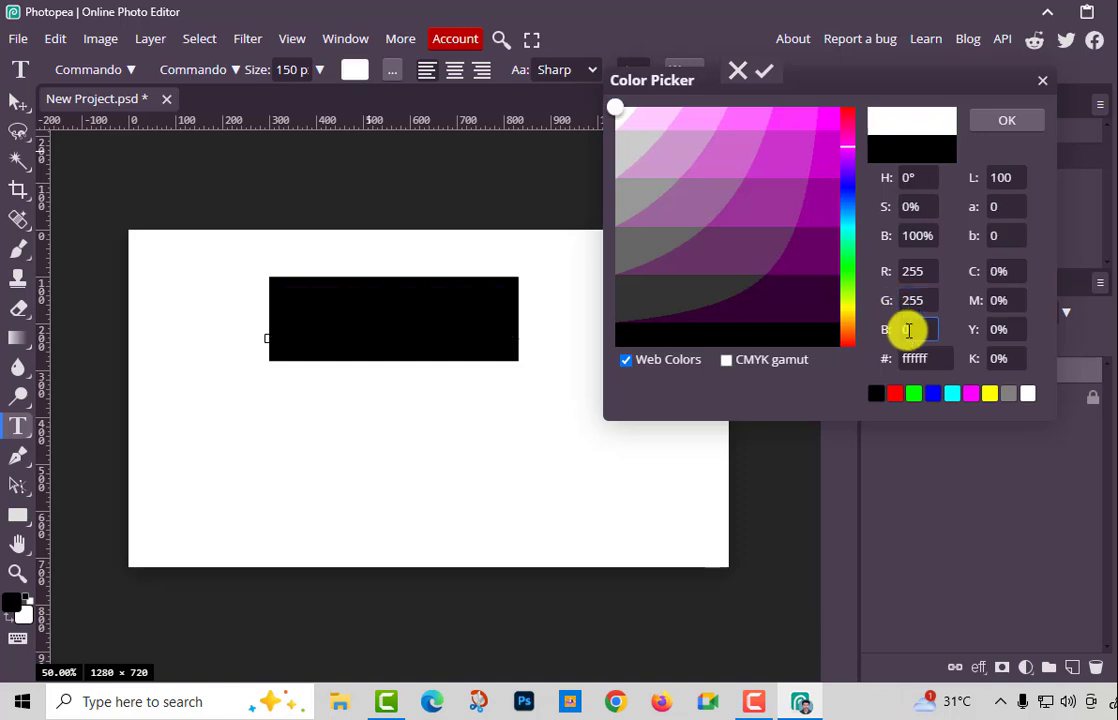
pyautogui.click(878, 334)
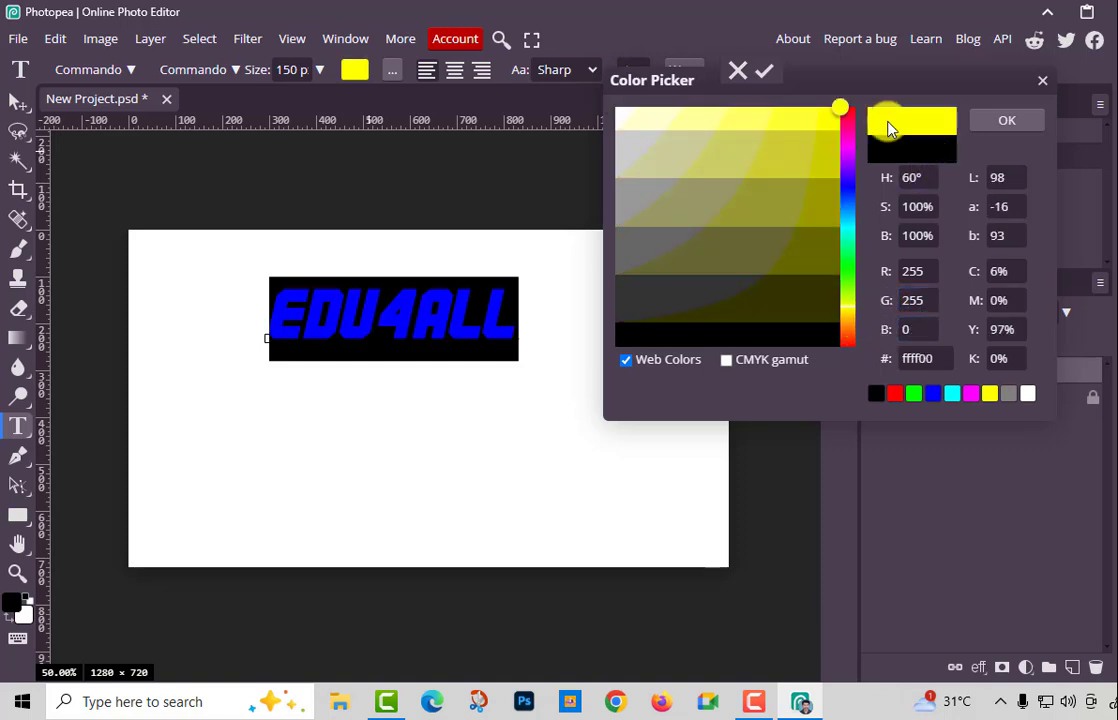
# Try 173 for the text colour's blue component and settle on 255
pyautogui.doubleClick(927, 335)
pyautogui.click(930, 336)
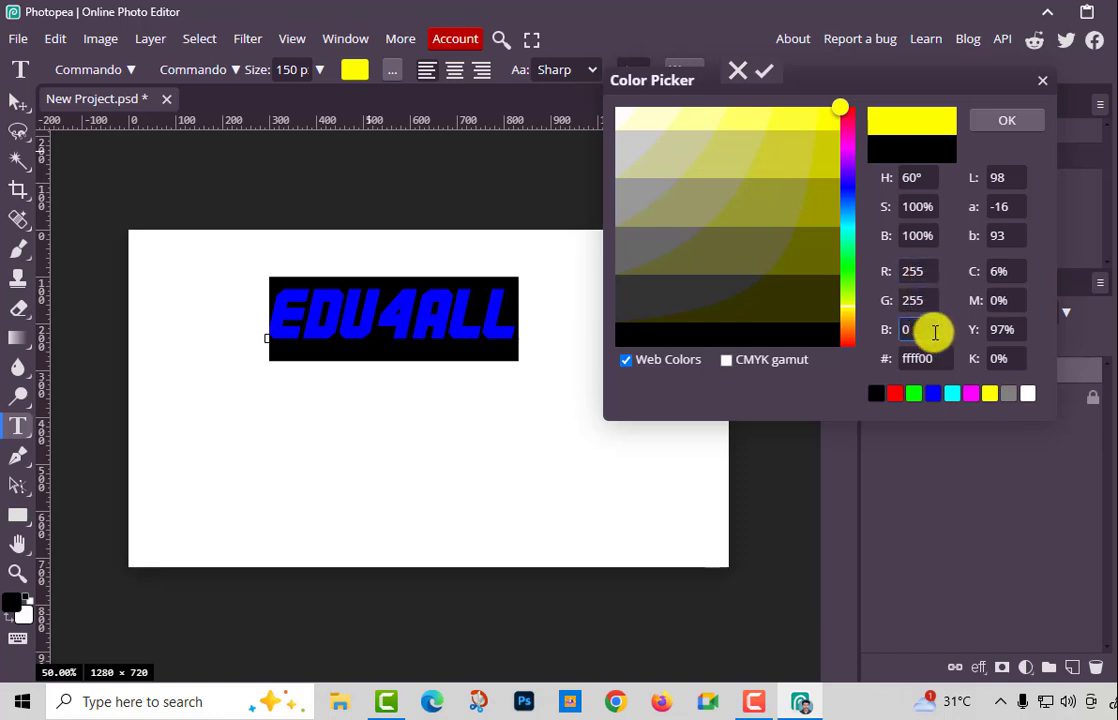
pyautogui.write('255')
pyautogui.write('173')
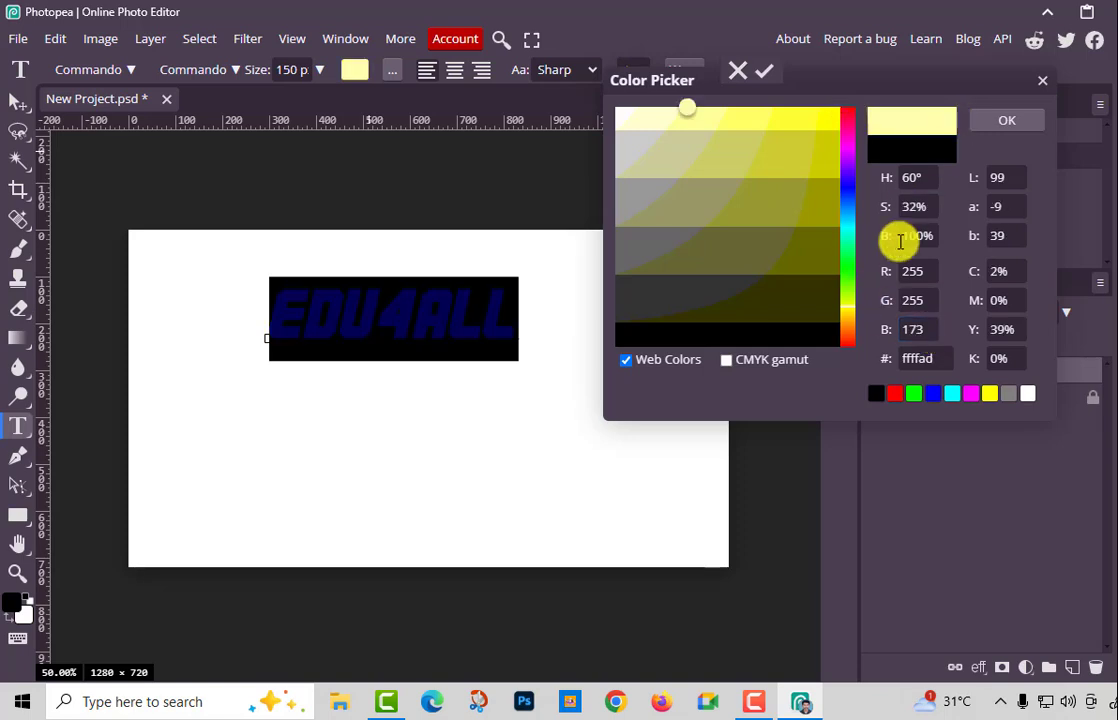
pyautogui.write('255')
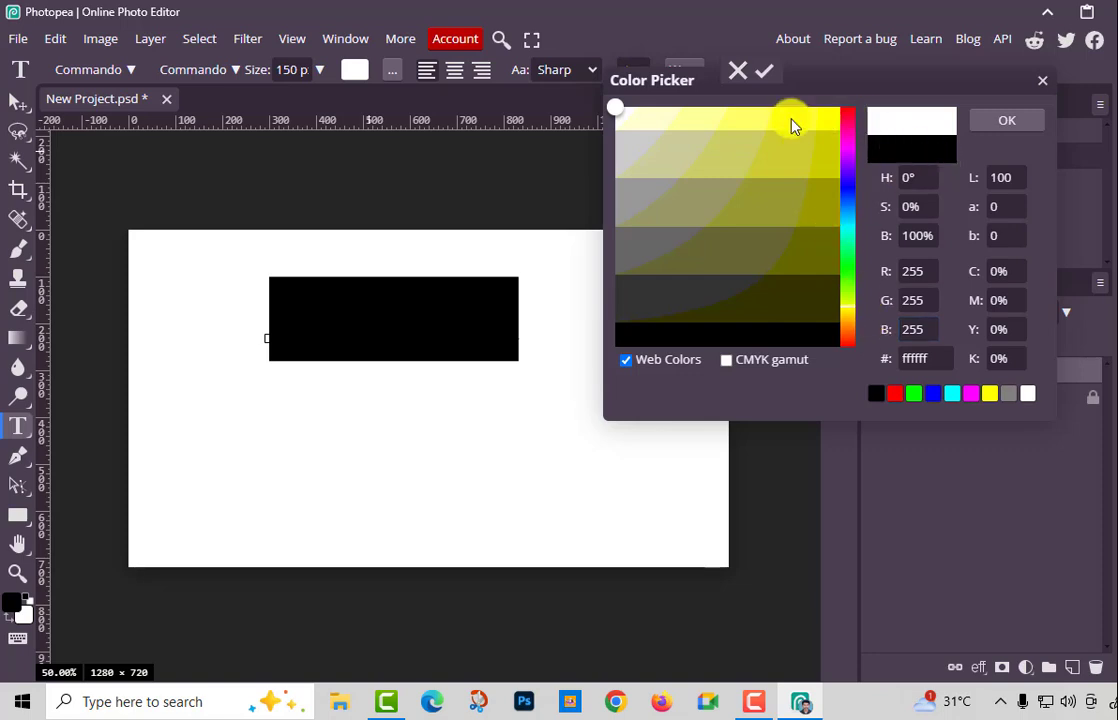
# Set the text colour's red component to 0 and undo the accidental overwrite of the Edu4all text
pyautogui.click(925, 275)
pyautogui.write('0')
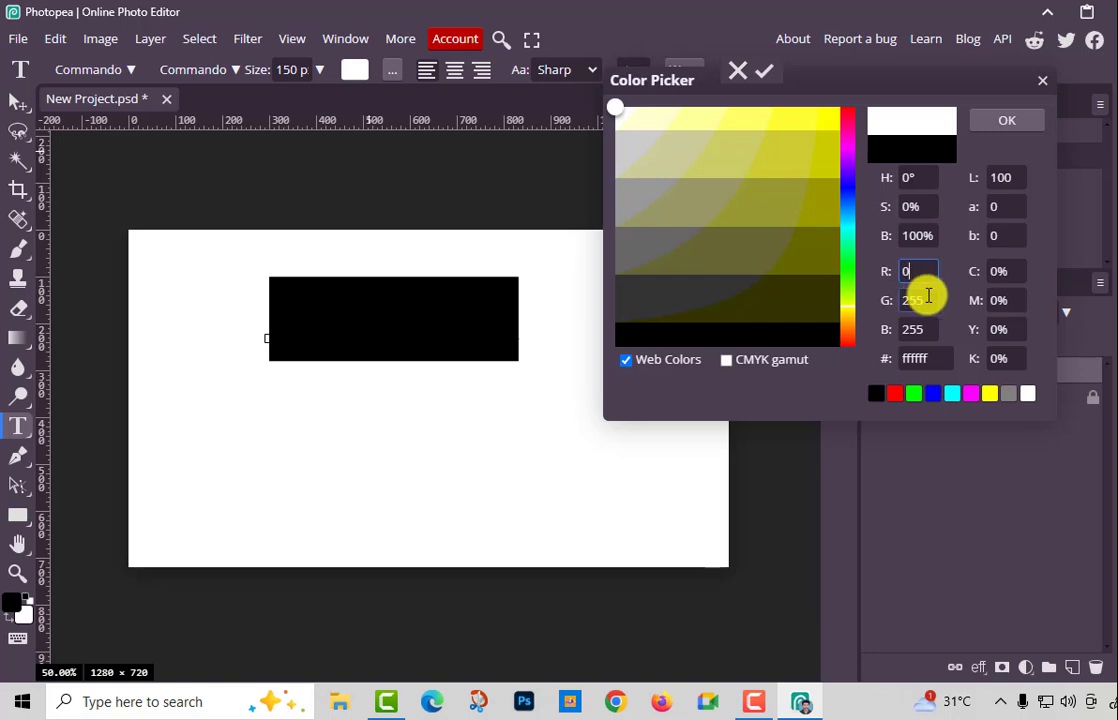
pyautogui.press('Tab')
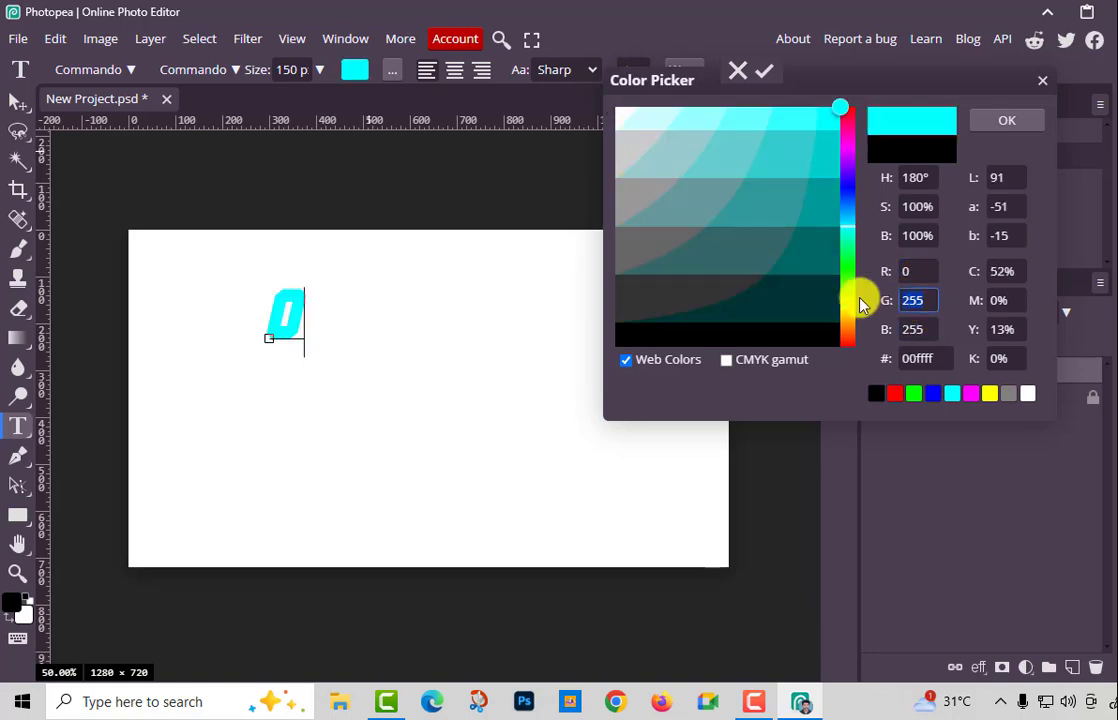
pyautogui.write('0')
pyautogui.press('Tab')
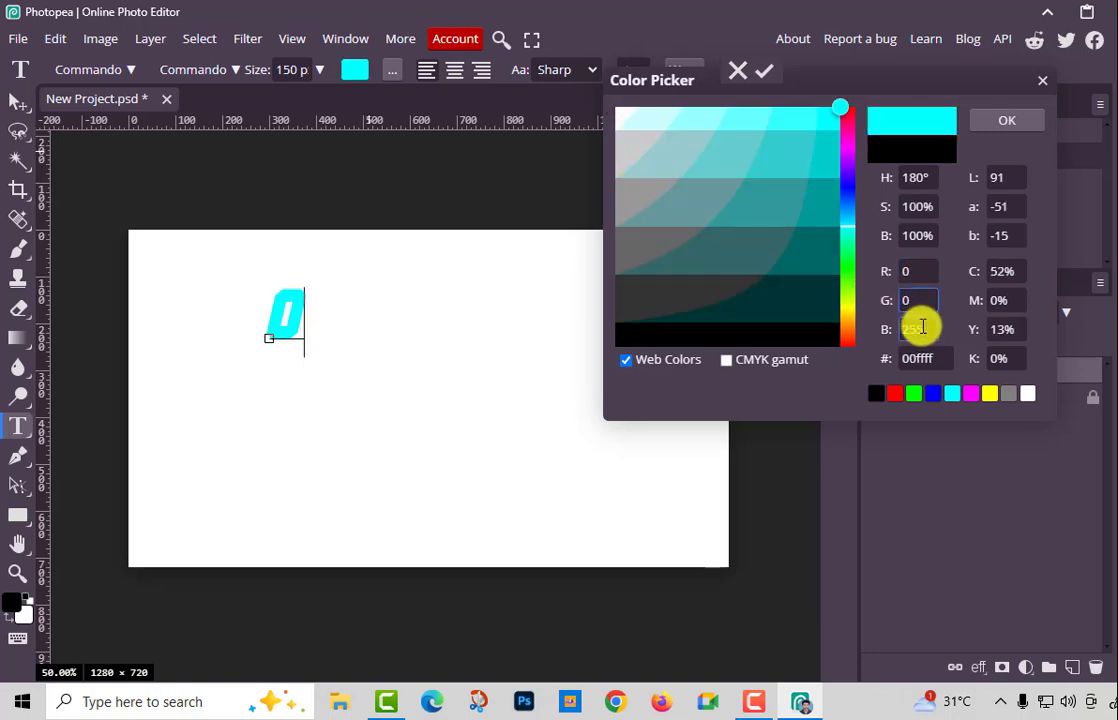
pyautogui.hotkey('ctrl', 'z')
pyautogui.hotkey('ctrl', 'z')
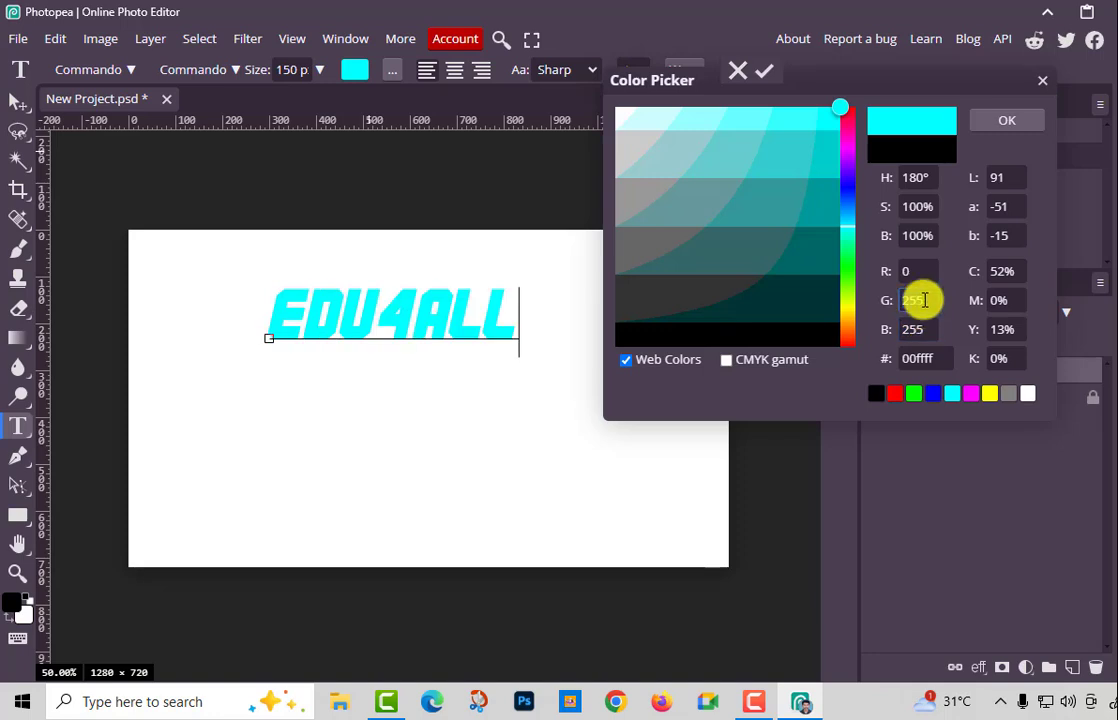
# Set both the green and blue components of the text colour to 0
pyautogui.write('0')
pyautogui.press('Tab')
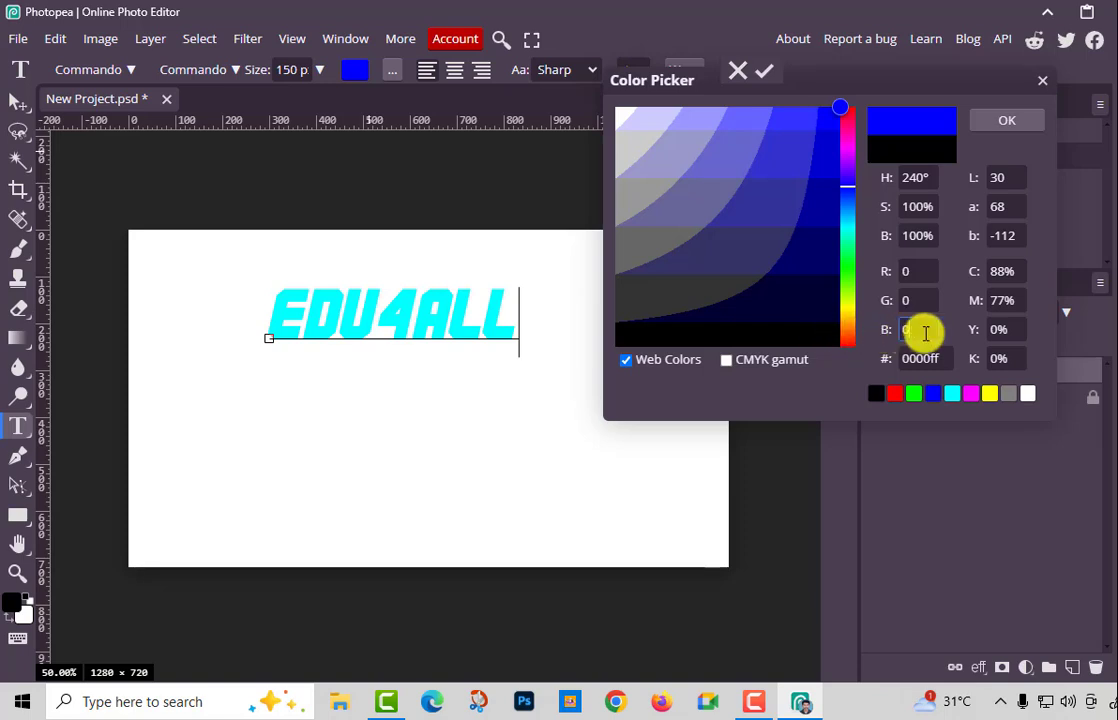
pyautogui.write('0')
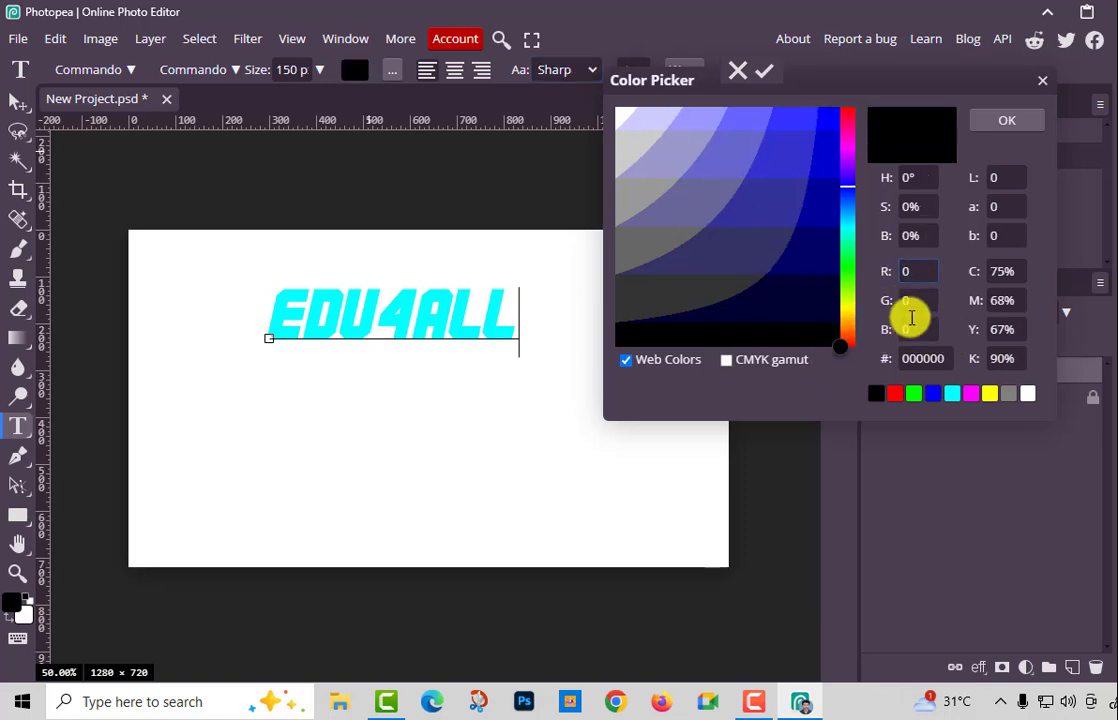
# Set the text colour's red component to 255, keeping green and blue at 0
pyautogui.click(917, 271)
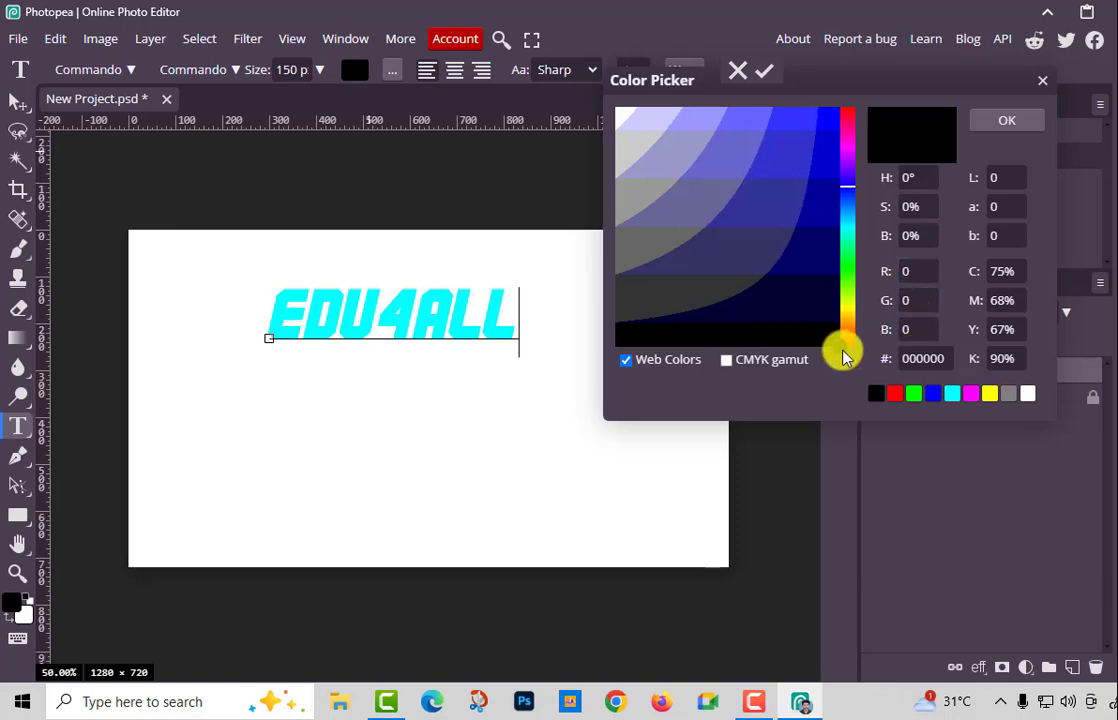
pyautogui.click(924, 273)
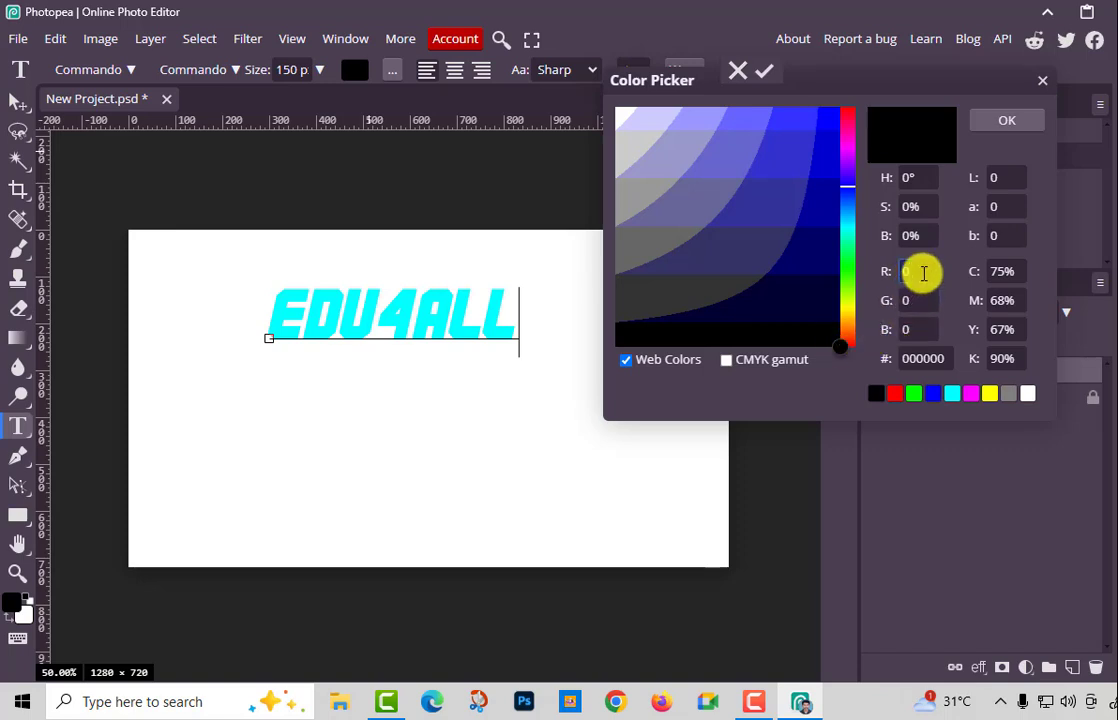
pyautogui.write('255')
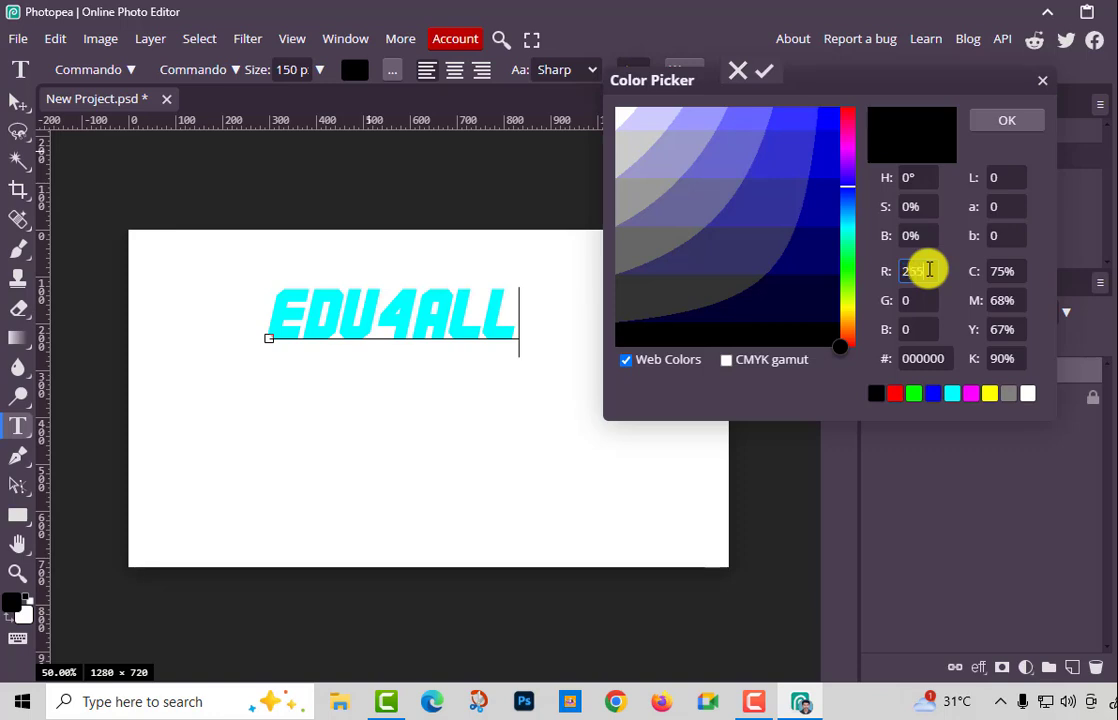
pyautogui.press('Return')
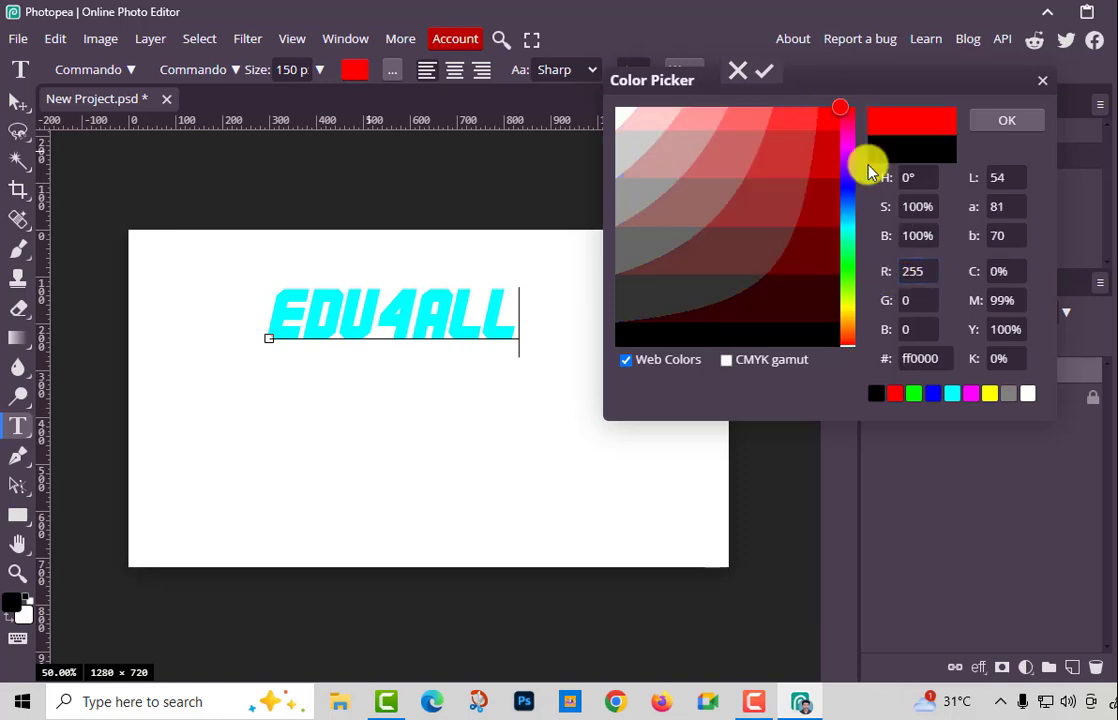
# Set the text colour's red component to 0 and its blue component to 255, and accept the colour
pyautogui.click(913, 303)
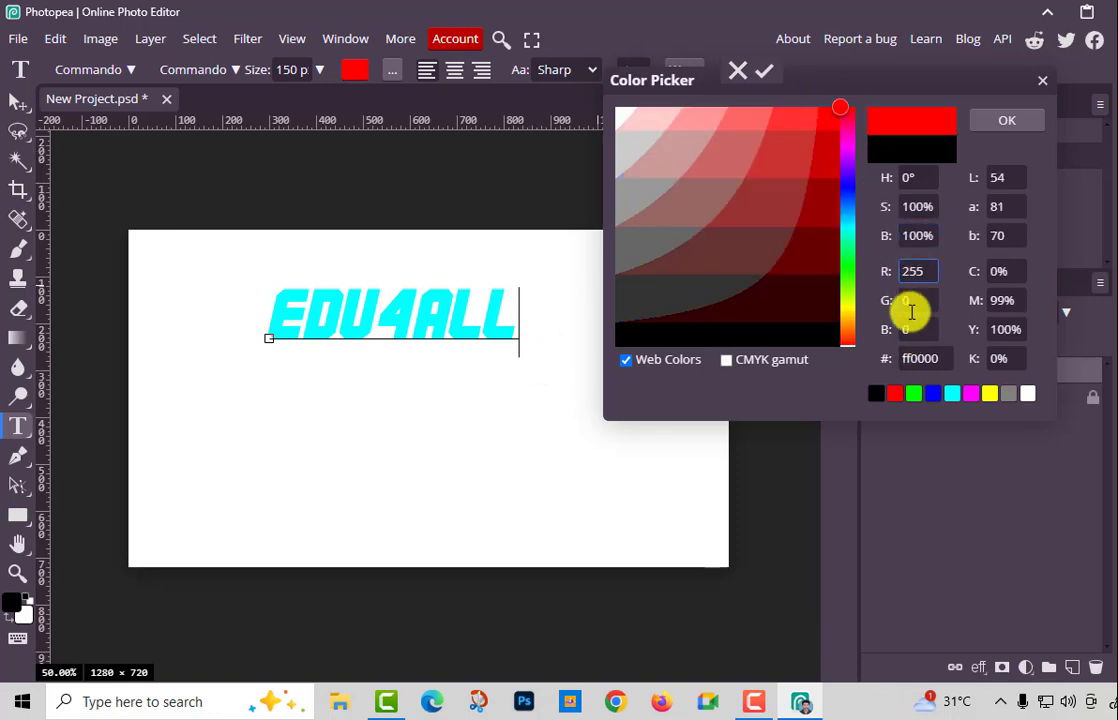
pyautogui.doubleClick(912, 270)
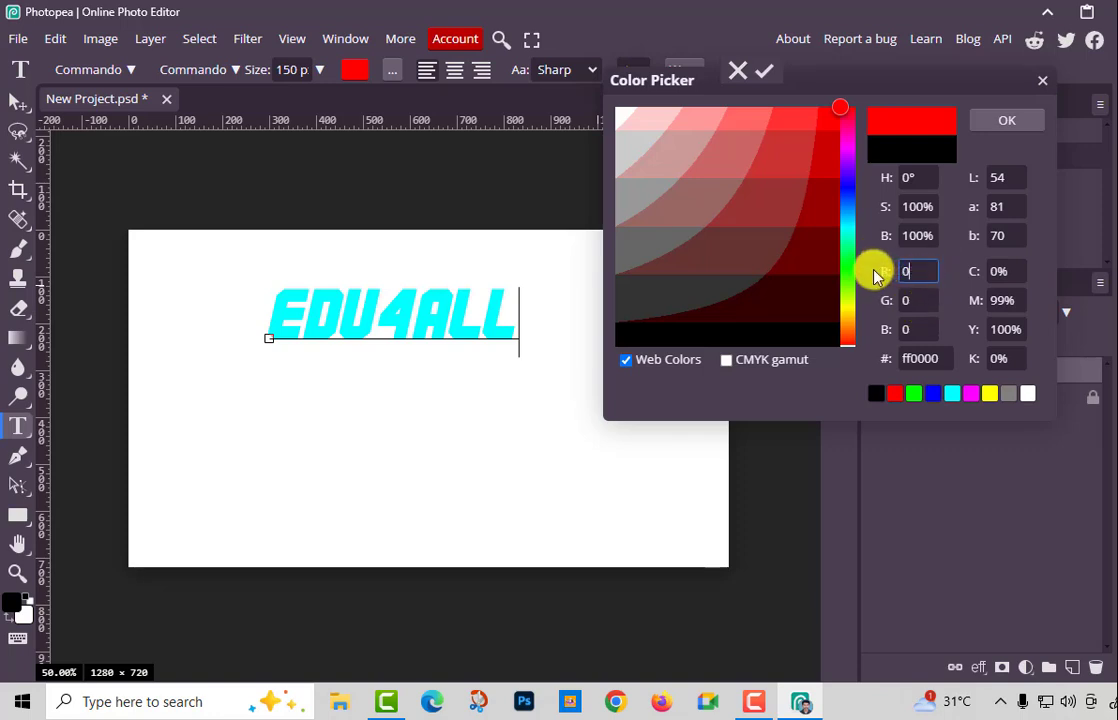
pyautogui.click(905, 329)
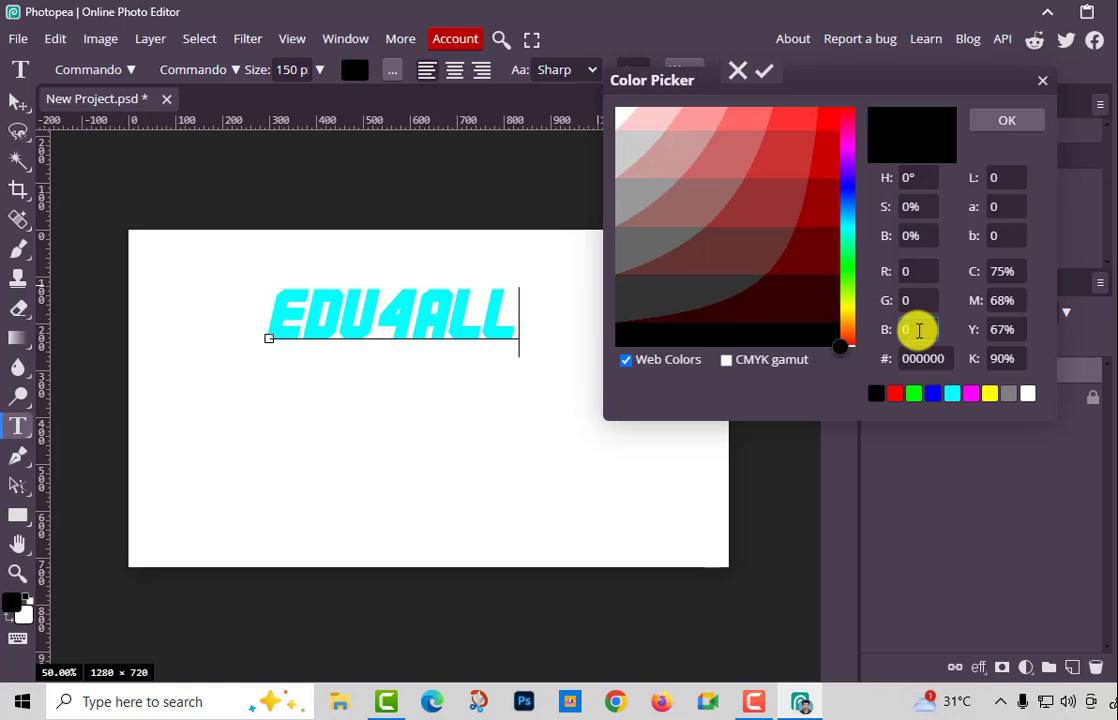
pyautogui.write('255')
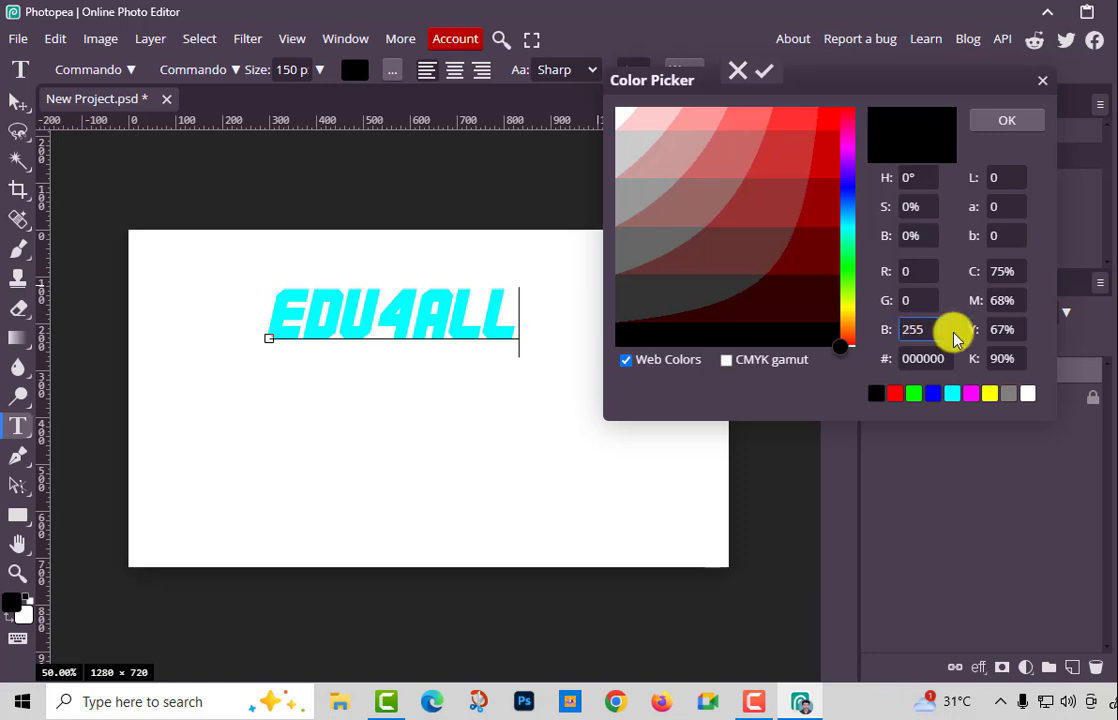
pyautogui.press('Return')
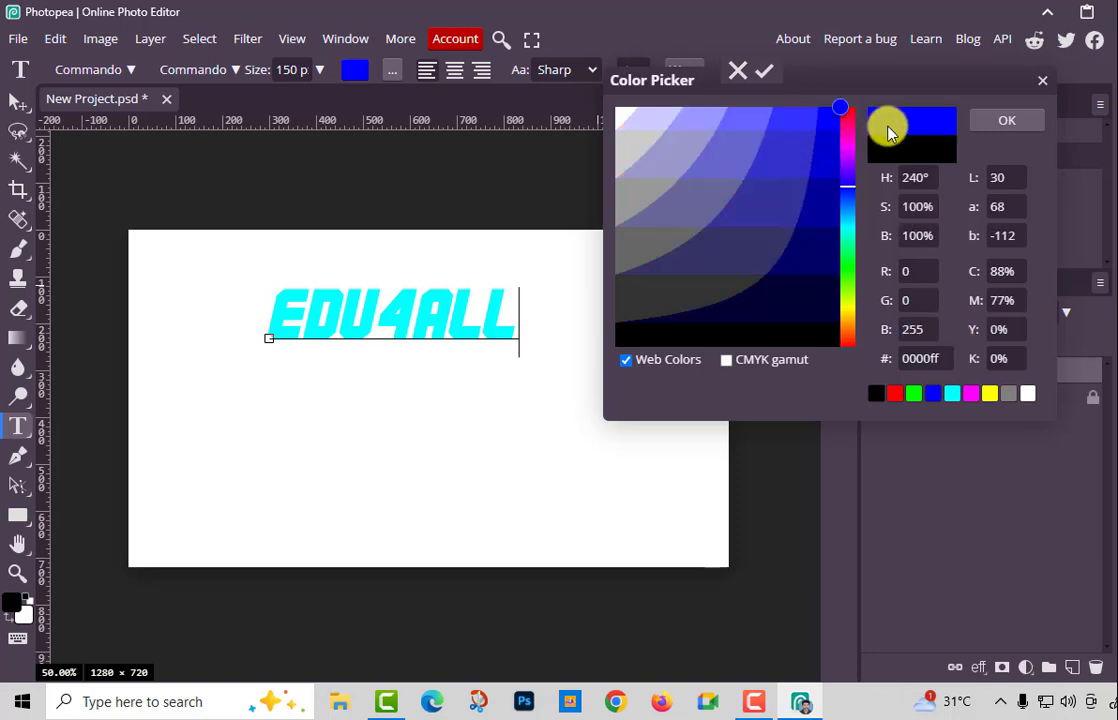
pyautogui.click(1006, 121)
# Select the whole Edu4all text, set its colour's green component to 0 for pure blue 0000ff, and commit the text edit
pyautogui.doubleClick(500, 313)
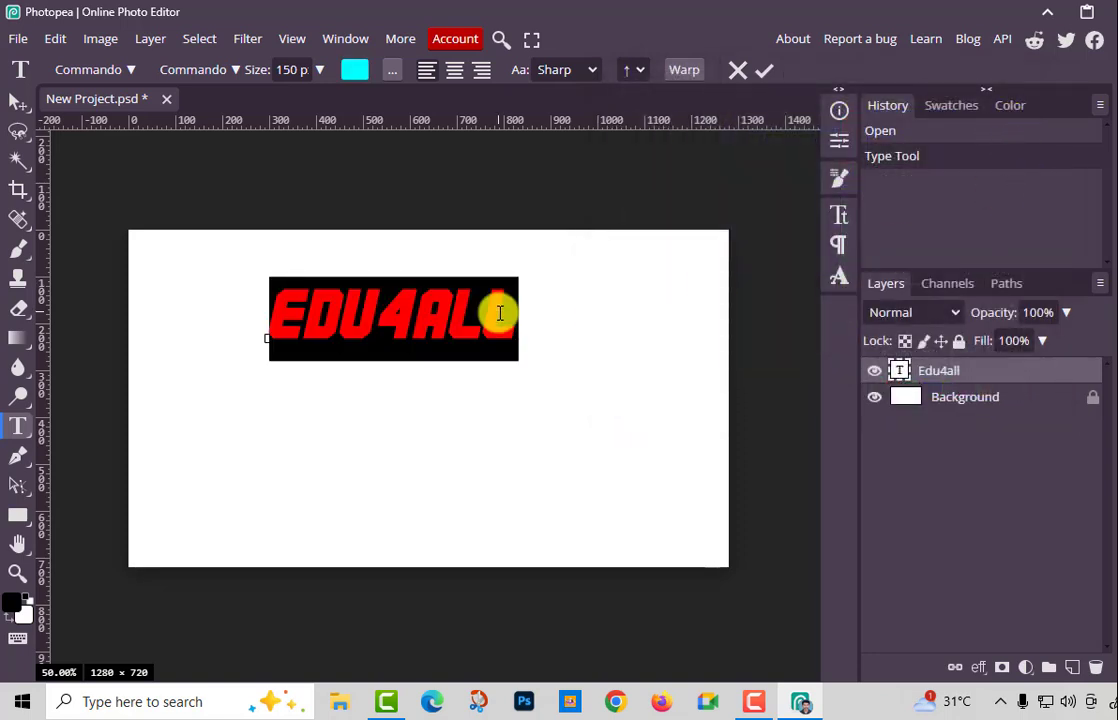
pyautogui.click(355, 69)
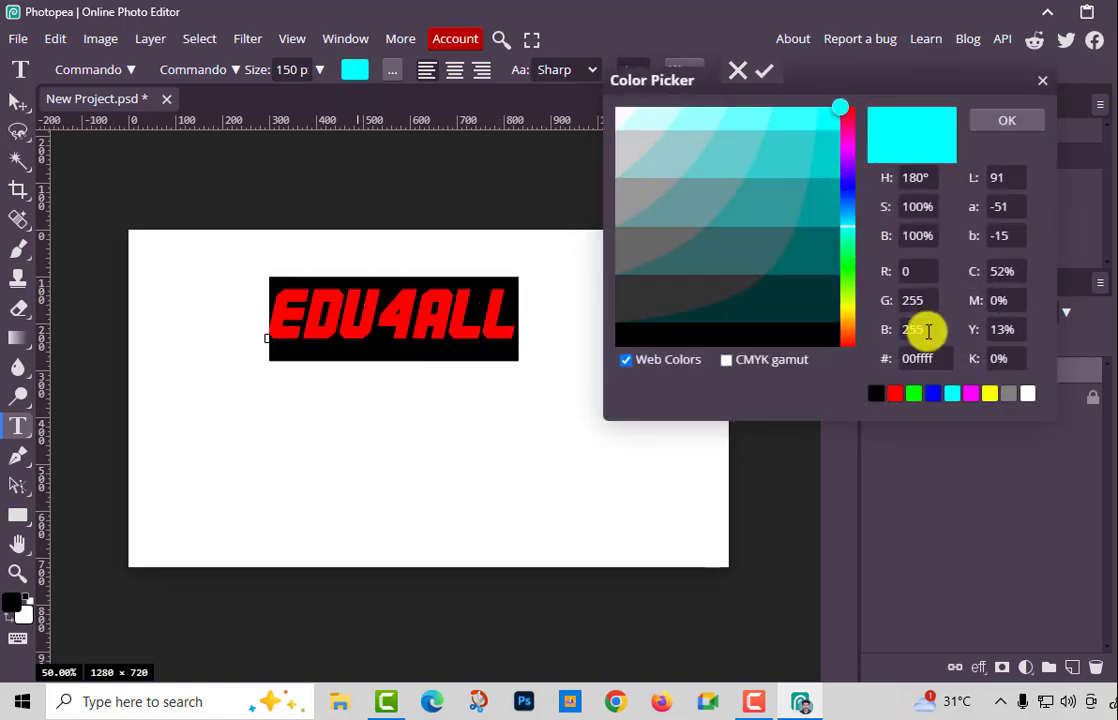
pyautogui.click(918, 300)
pyautogui.write('0')
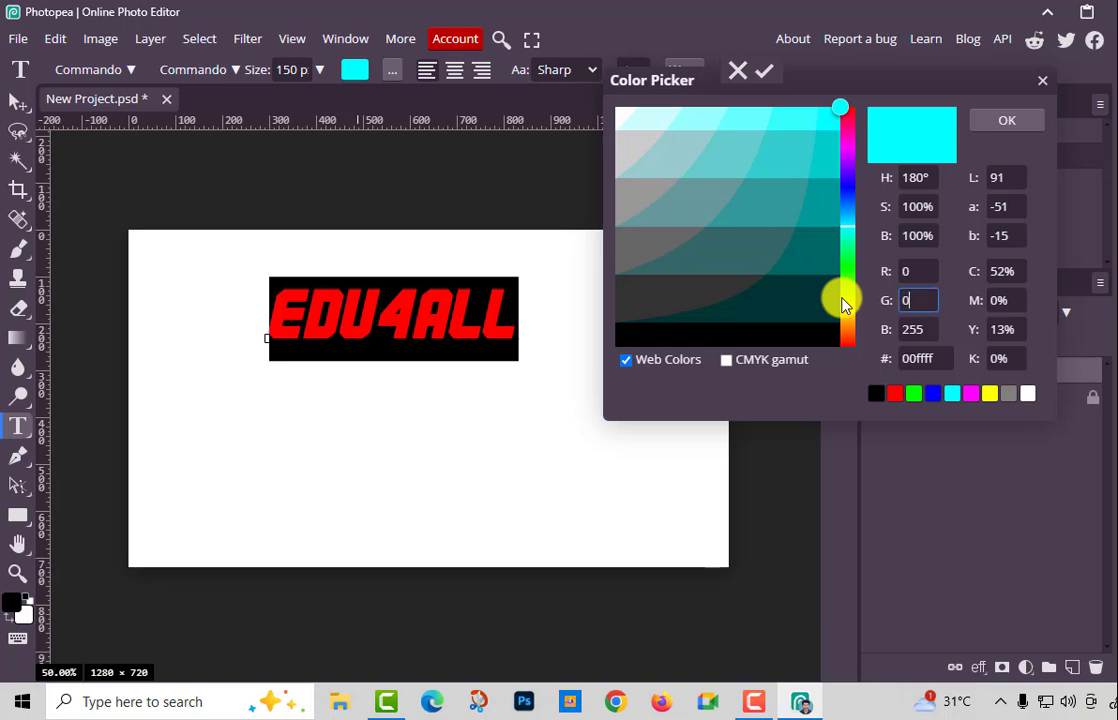
pyautogui.click(914, 329)
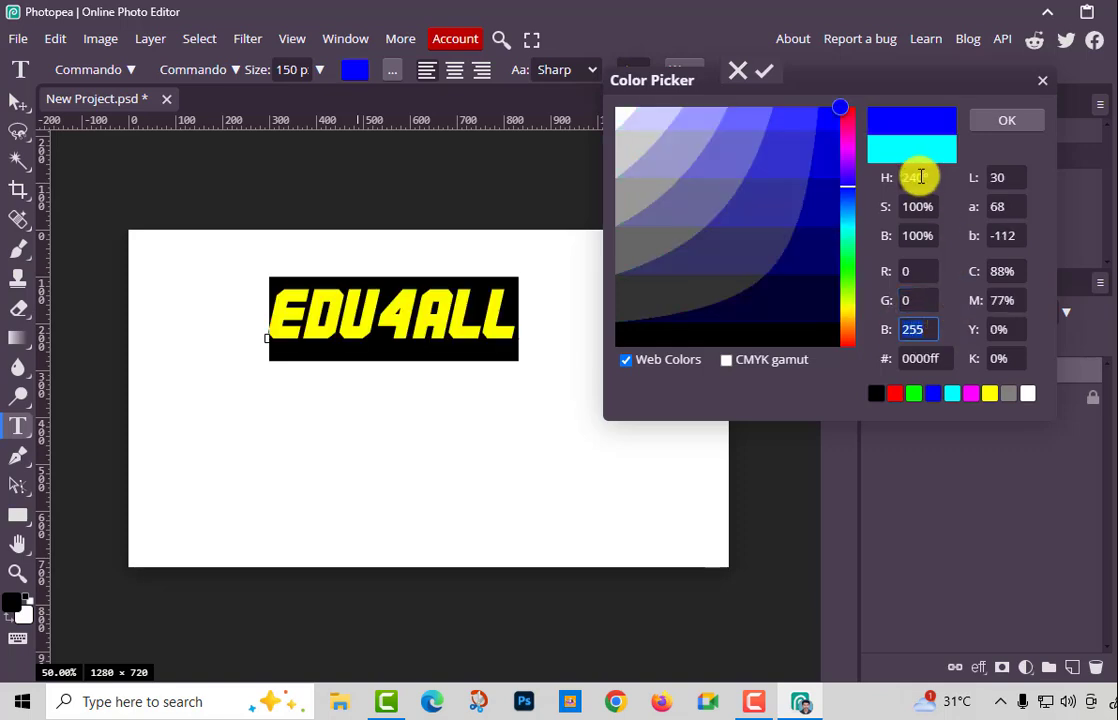
pyautogui.click(1006, 120)
pyautogui.click(415, 315)
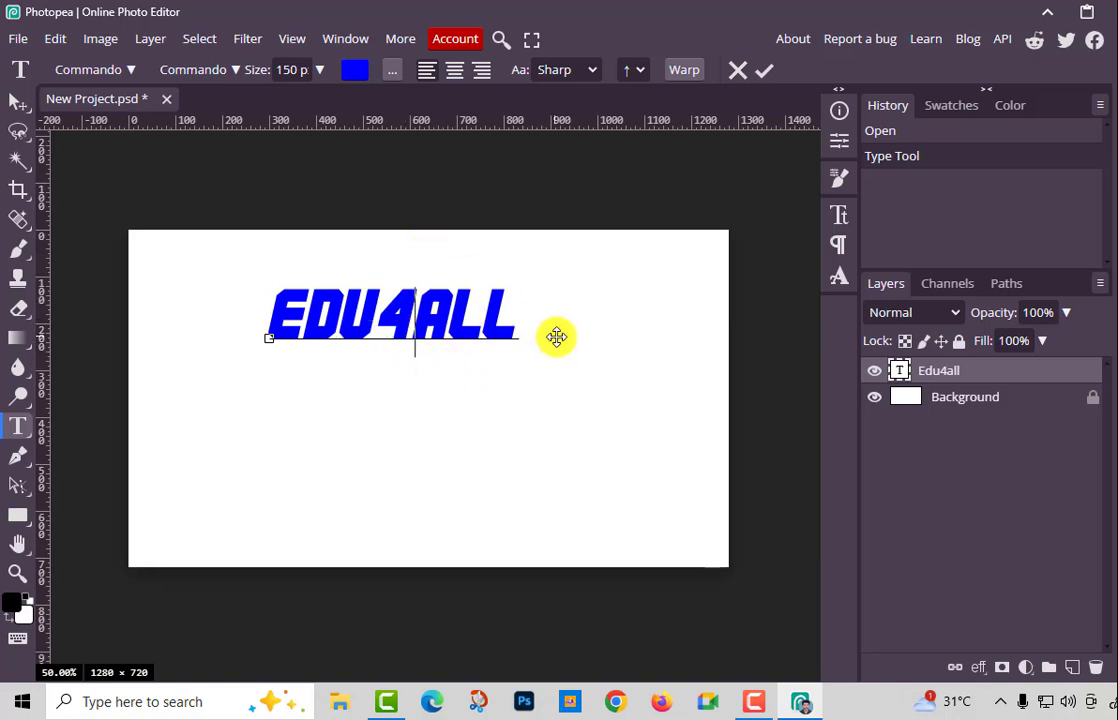
pyautogui.click(764, 71)
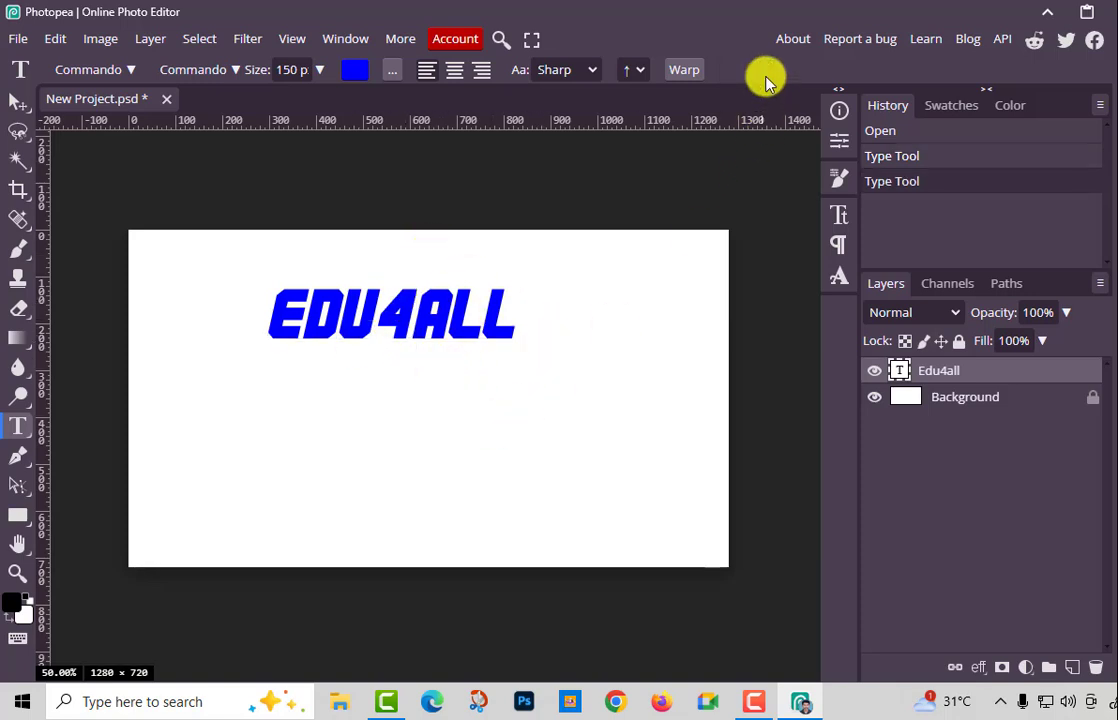
# Scale the Edu4all text to about 177% with the Move tool's transform controls, place it in the canvas's upper half, and apply the transform
pyautogui.click(583, 404)
pyautogui.click(18, 101)
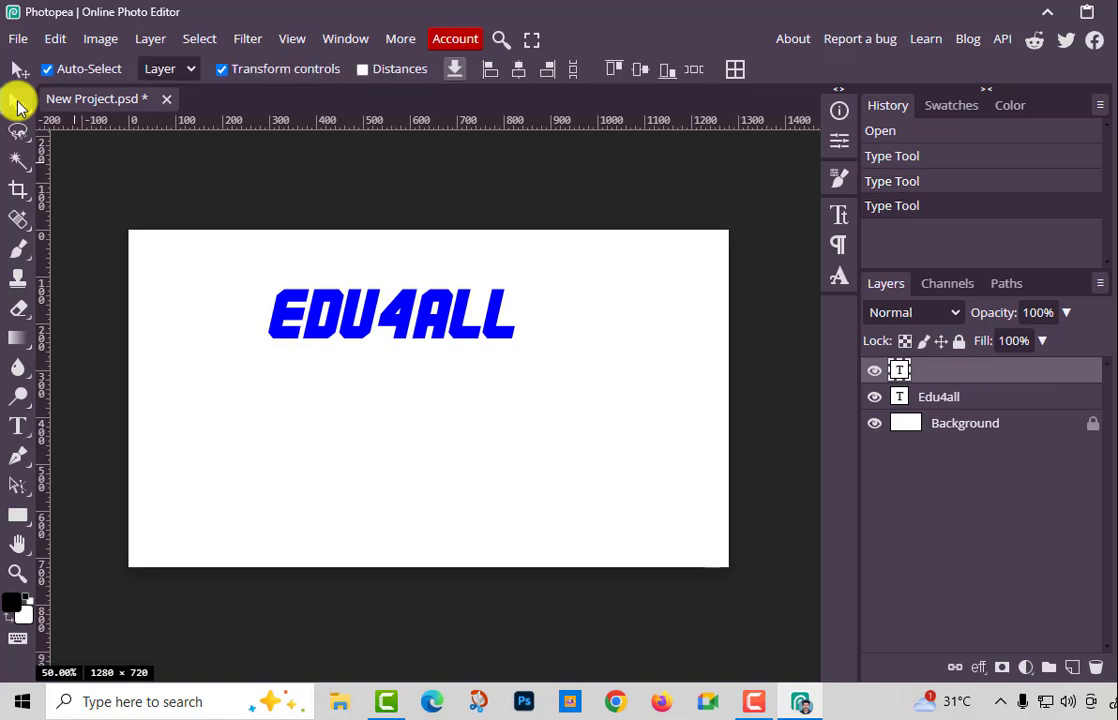
pyautogui.click(220, 70)
pyautogui.click(364, 319)
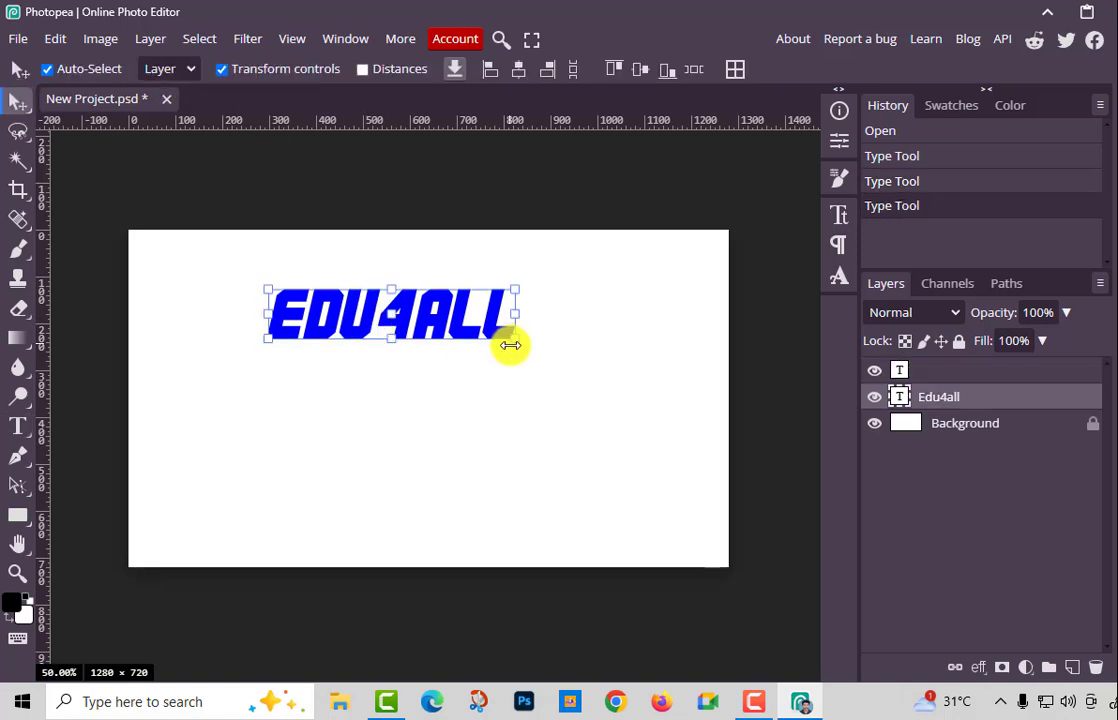
pyautogui.moveTo(521, 343); pyautogui.dragTo(655, 369)
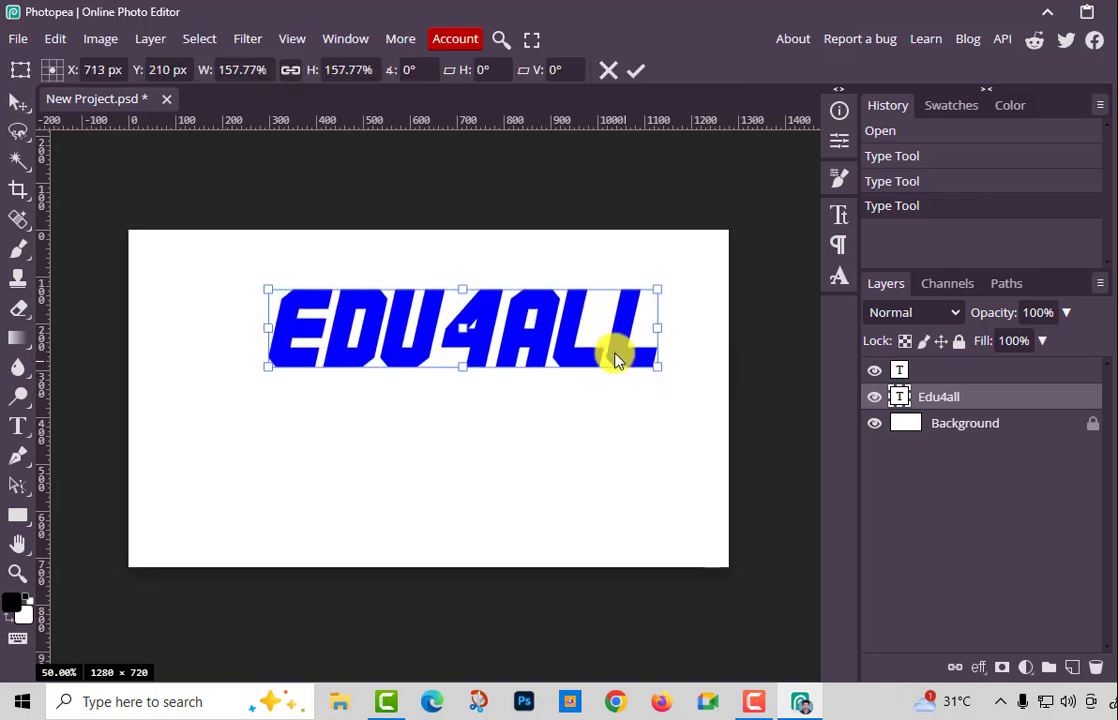
pyautogui.moveTo(586, 352); pyautogui.dragTo(640, 397)
pyautogui.moveTo(586, 366); pyautogui.dragTo(576, 366)
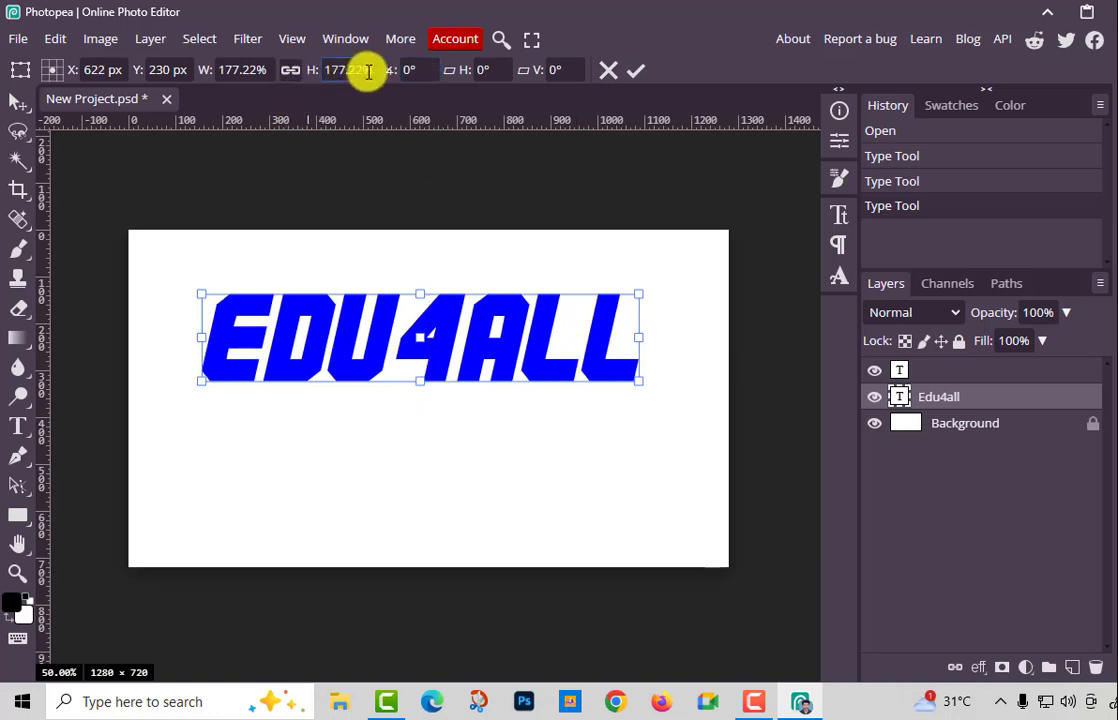
pyautogui.click(630, 75)
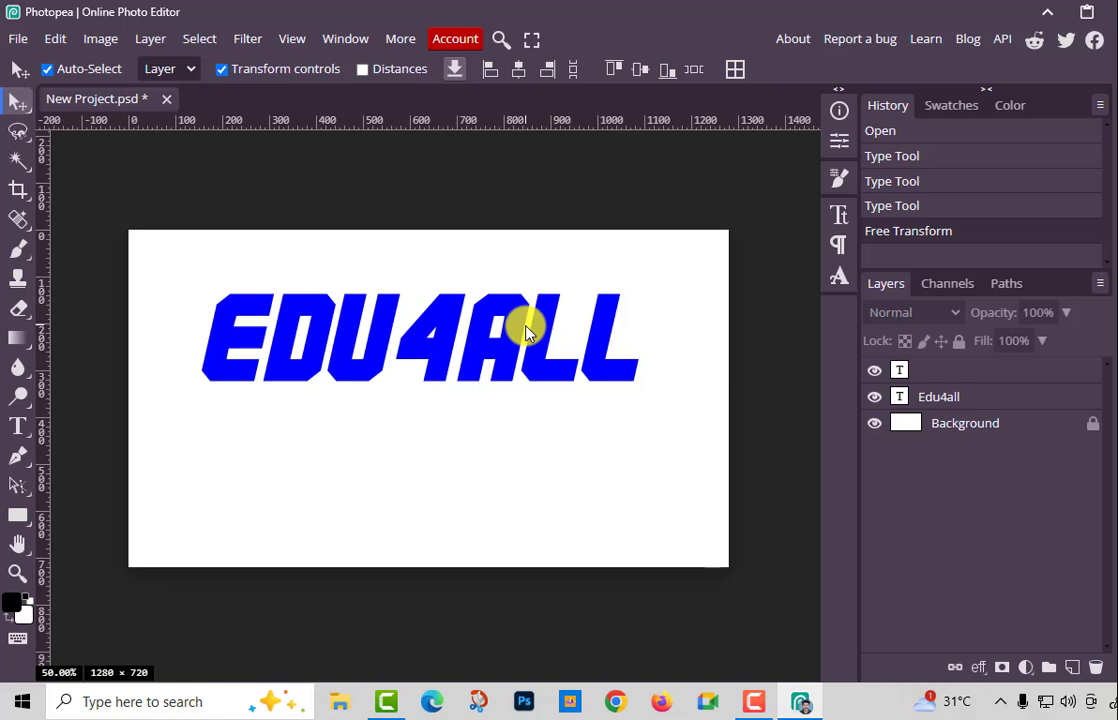
# Move the enlarged Edu4all text slightly down and to the right, towards the middle of the canvas
pyautogui.moveTo(385, 341); pyautogui.dragTo(400, 370)
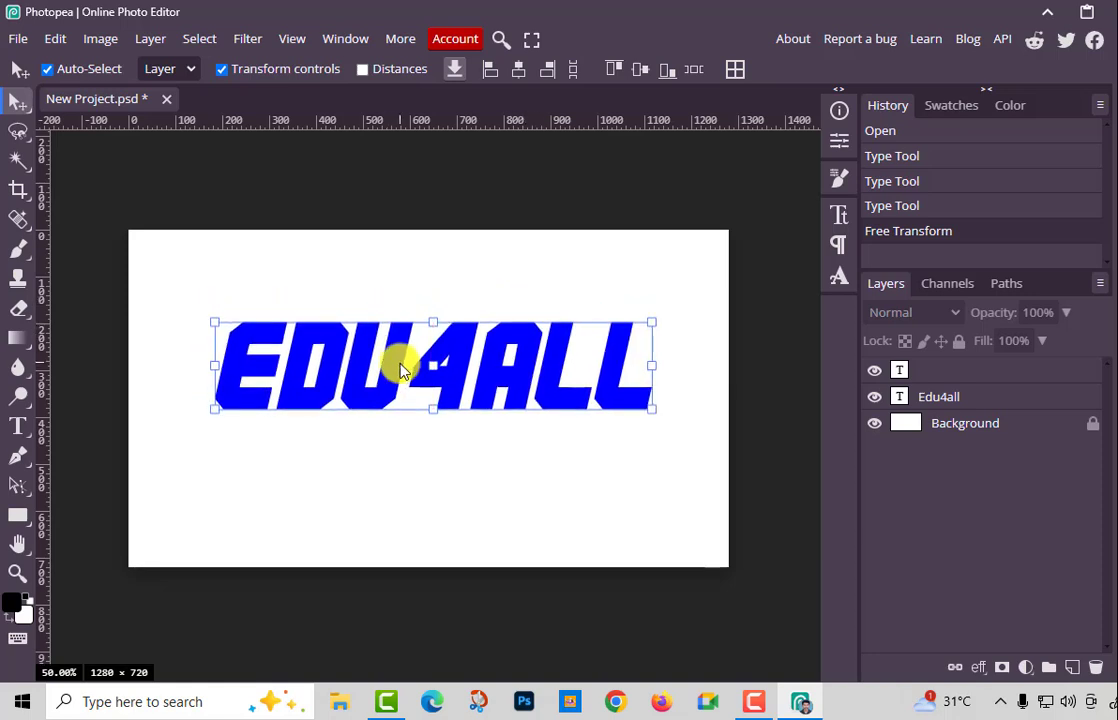
pyautogui.click(645, 462)
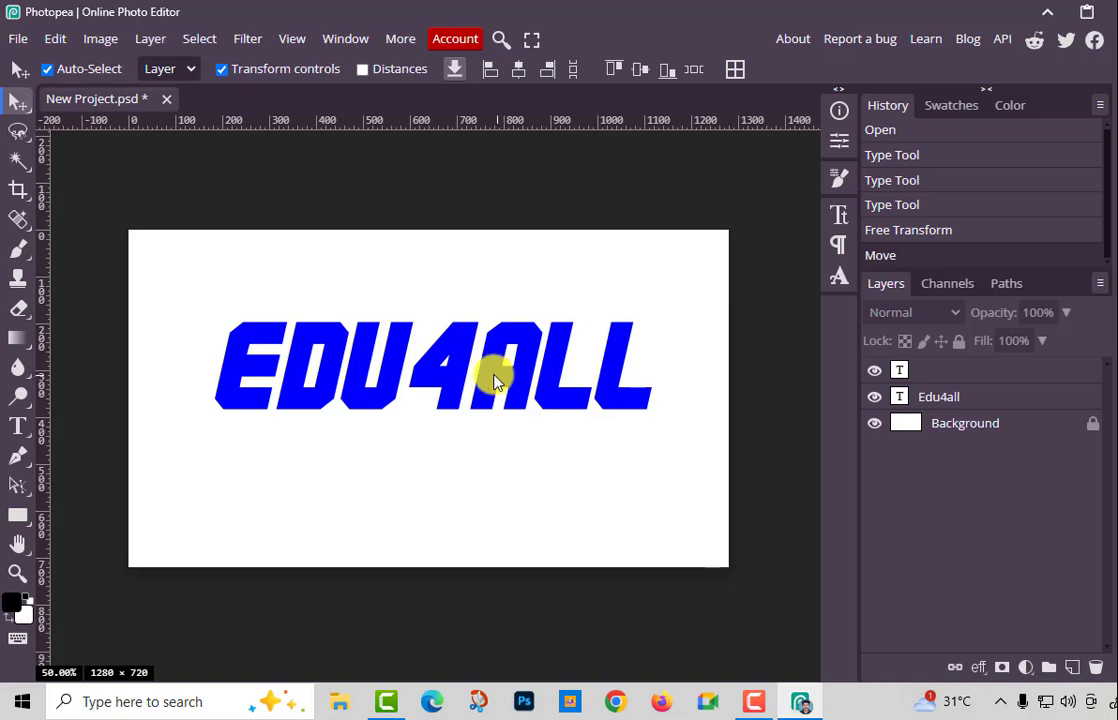
pyautogui.moveTo(492, 372)
pyautogui.mouseDown()
pyautogui.moveTo(474, 374)
pyautogui.moveTo(490, 375)
pyautogui.mouseUp()
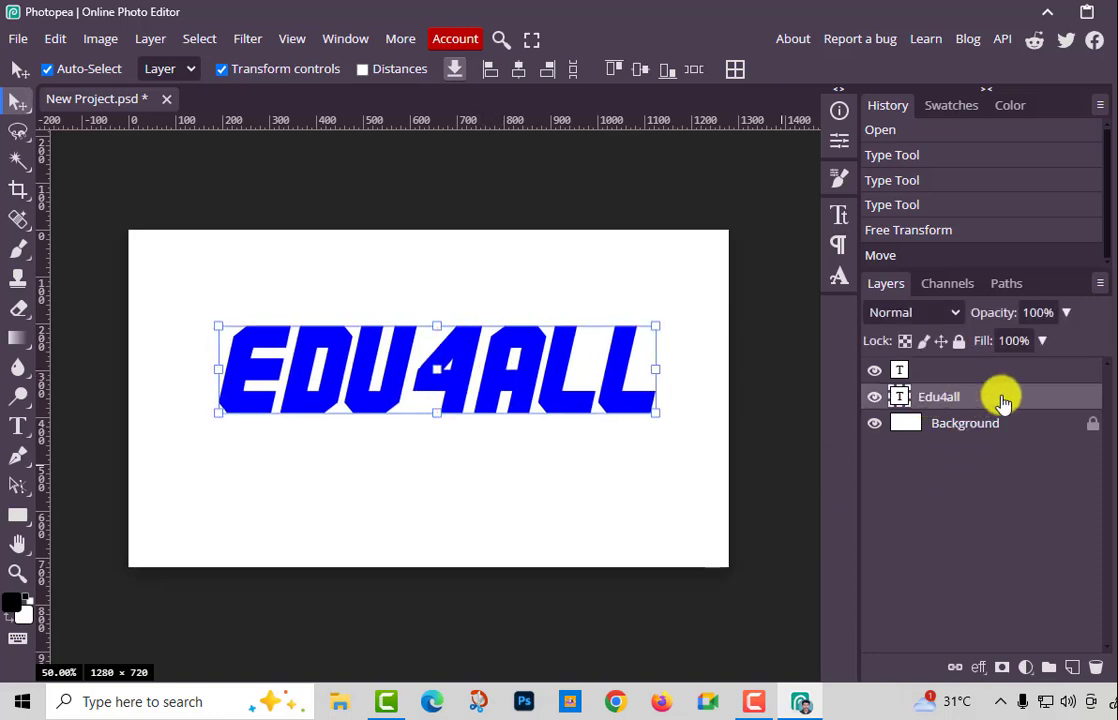
# Open the Edu4all layer's style settings and enable Bevel and Emboss with Contour, keeping the fill at 100%
pyautogui.doubleClick(993, 400)
pyautogui.moveTo(416, 205); pyautogui.dragTo(963, 118)
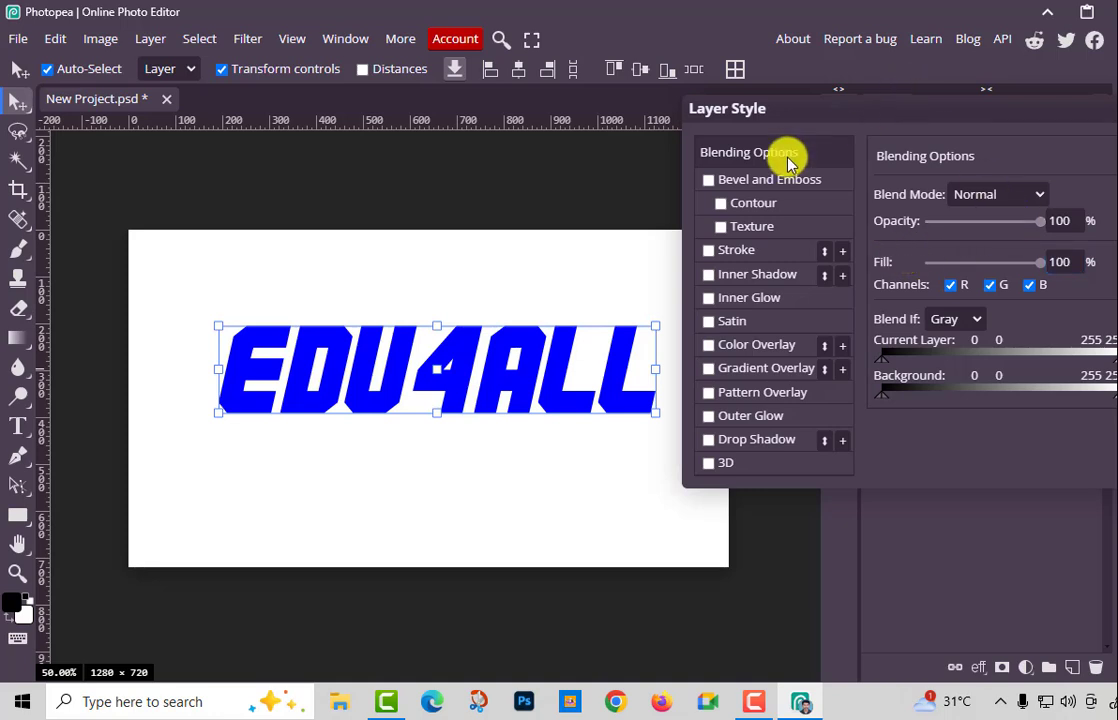
pyautogui.click(708, 181)
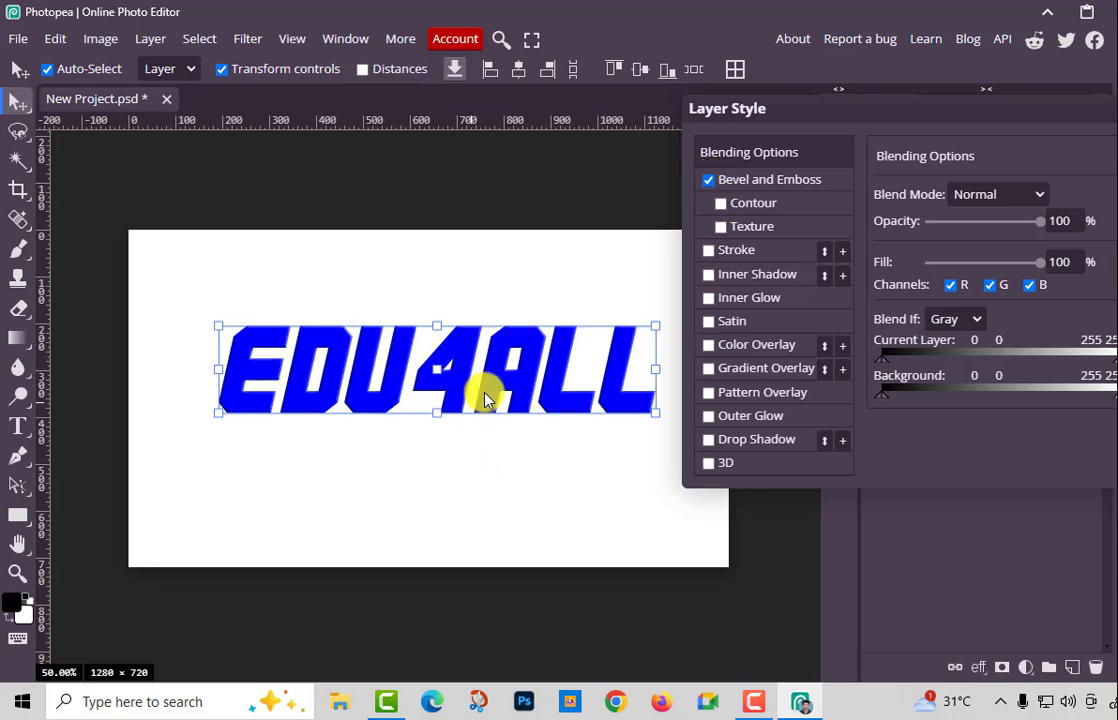
pyautogui.click(721, 204)
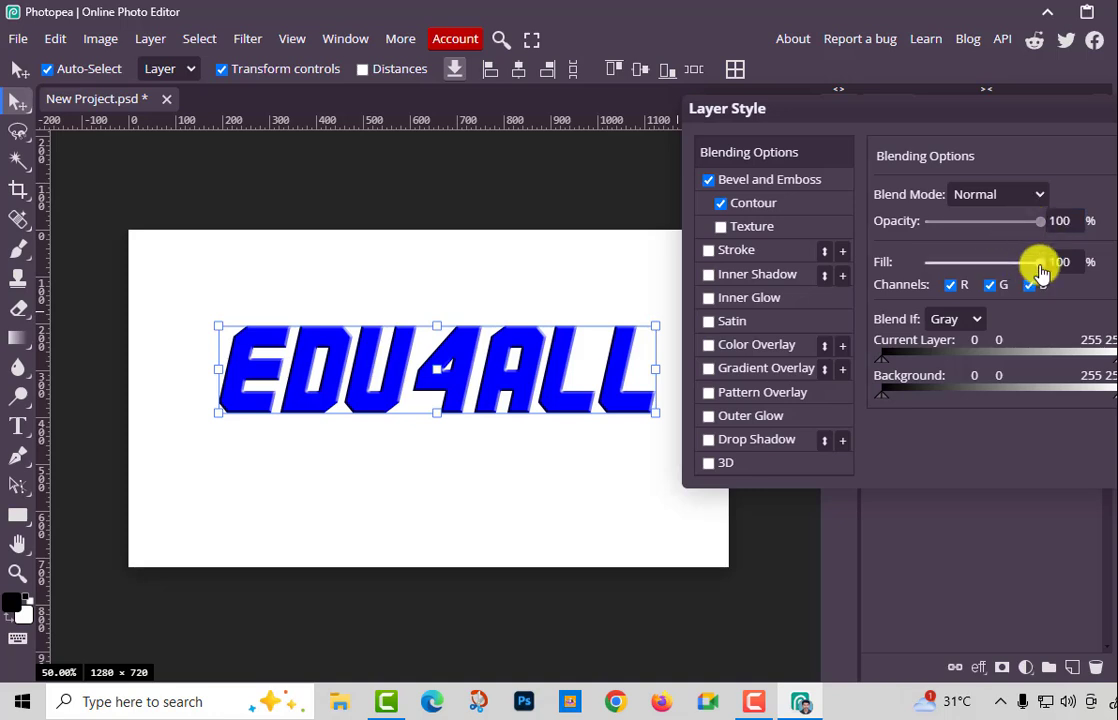
pyautogui.moveTo(1041, 270)
pyautogui.mouseDown()
pyautogui.moveTo(981, 268)
pyautogui.moveTo(1025, 278)
pyautogui.moveTo(1048, 269)
pyautogui.mouseUp()
# Reposition the Layer Style dialog and the canvas so the whole Edu4all text can be viewed beside the settings
pyautogui.moveTo(936, 119); pyautogui.dragTo(661, 45)
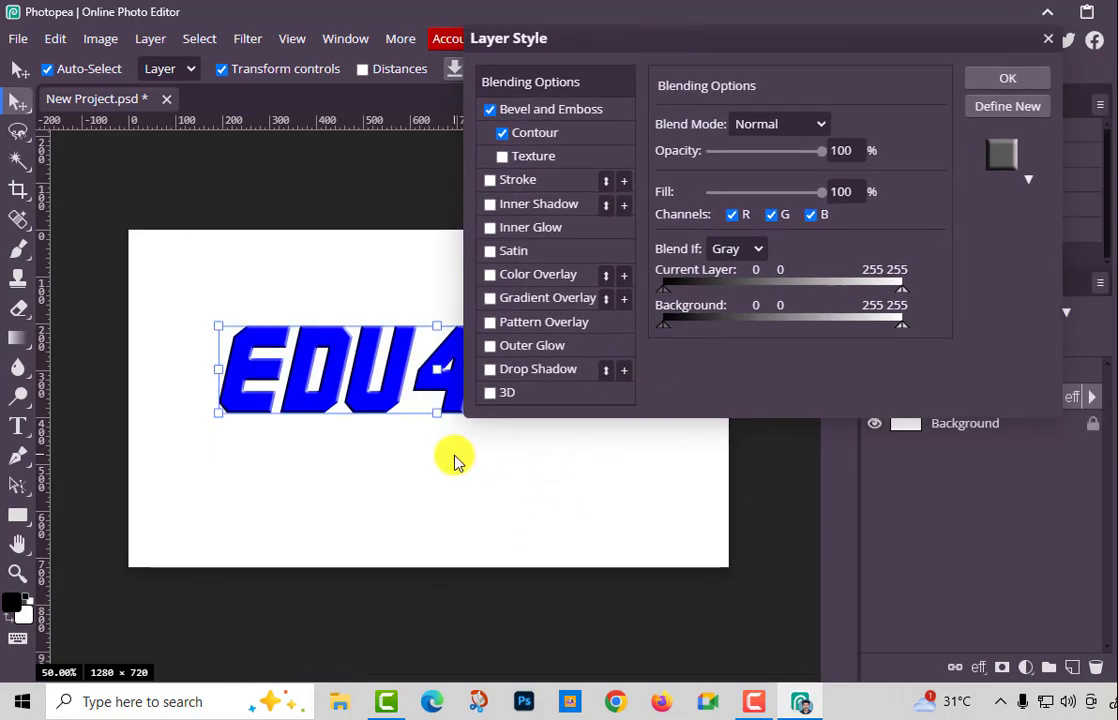
pyautogui.hscroll(2, 455, 460)
pyautogui.hscroll(2, 455, 460)
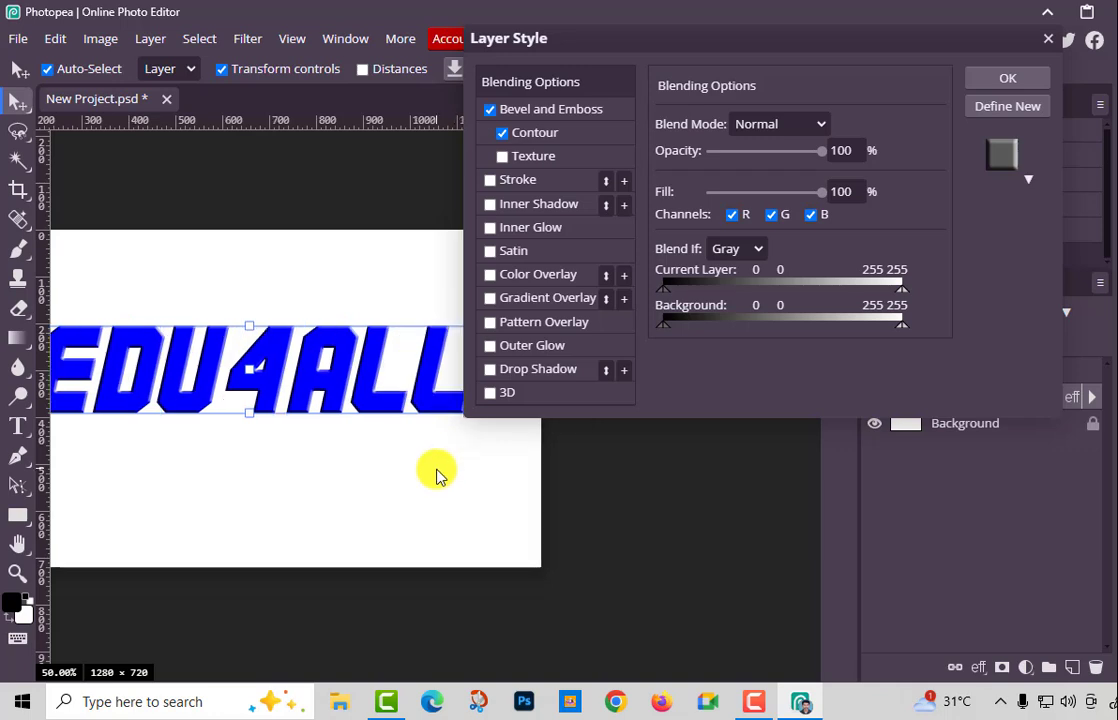
pyautogui.moveTo(423, 477); pyautogui.dragTo(534, 604)
pyautogui.moveTo(823, 45); pyautogui.dragTo(779, 45)
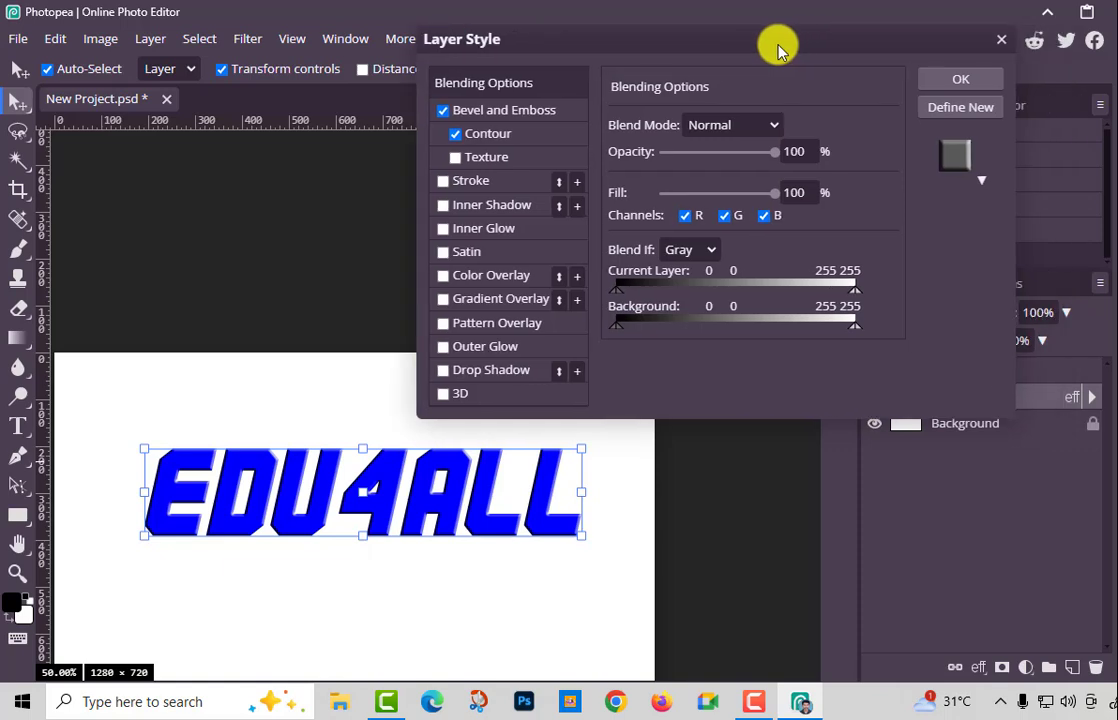
# Compare the Edu4all text with and without Contour and look into the layer style presets
pyautogui.click(455, 135)
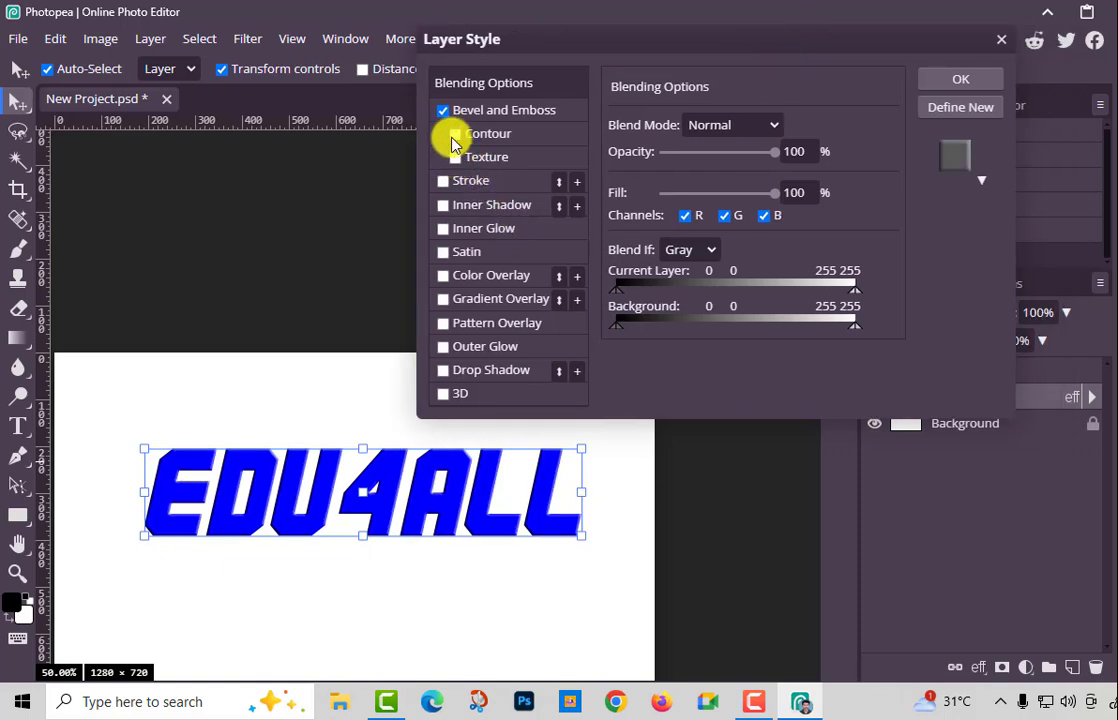
pyautogui.click(455, 134)
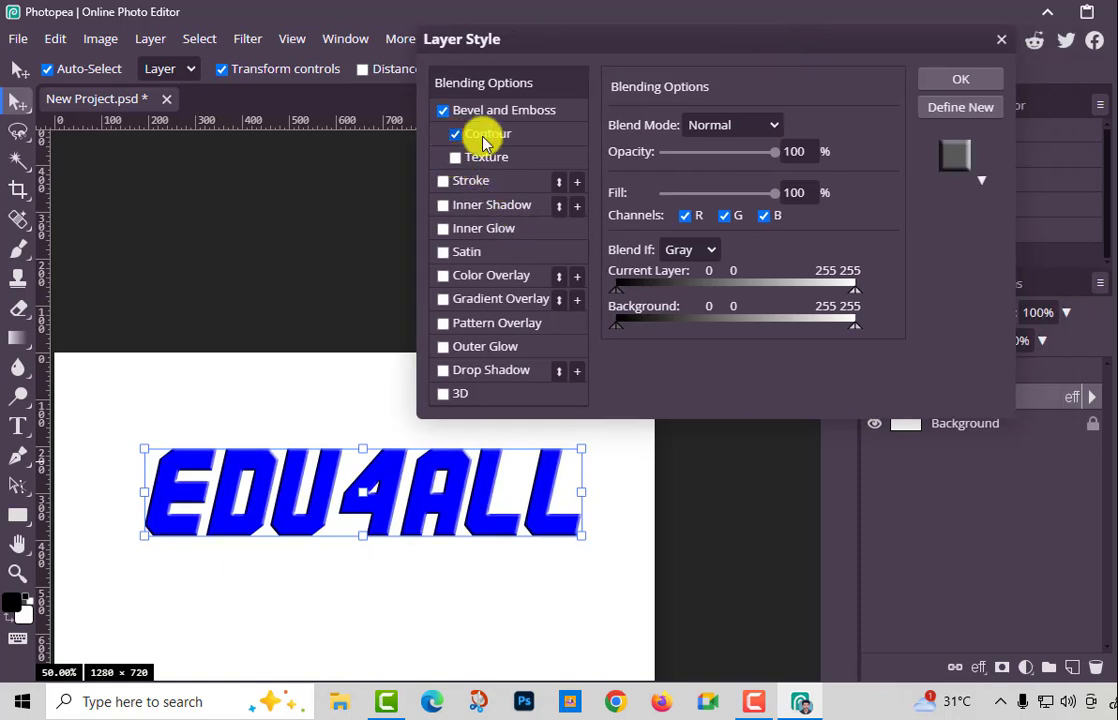
pyautogui.click(979, 181)
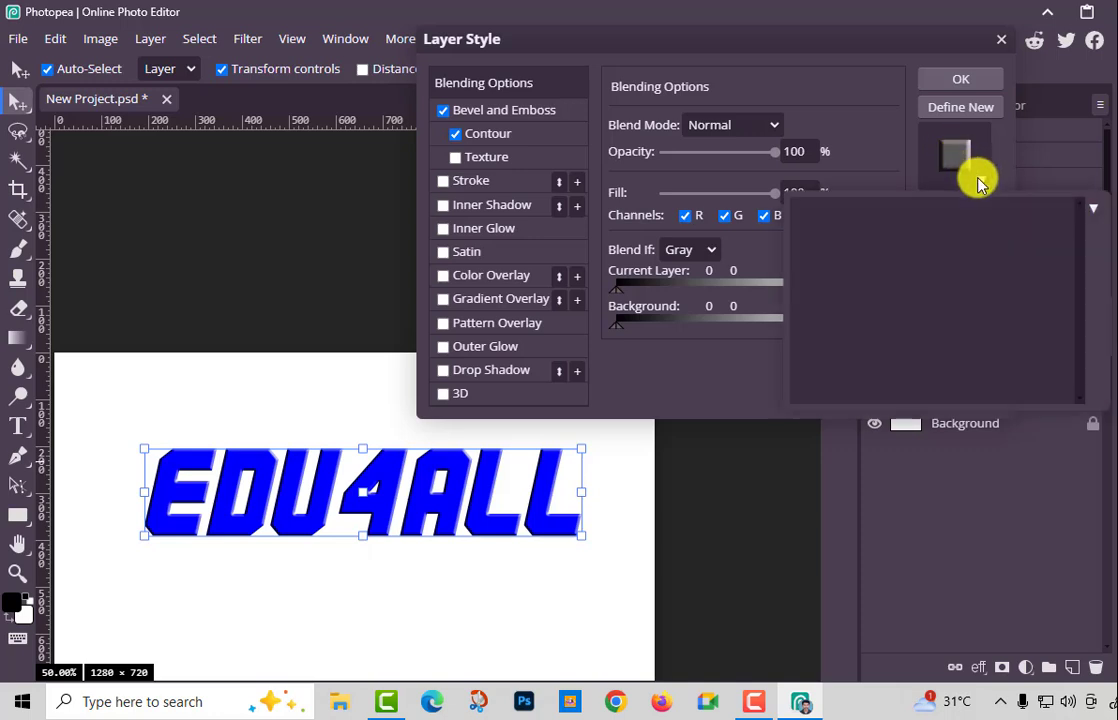
pyautogui.click(979, 181)
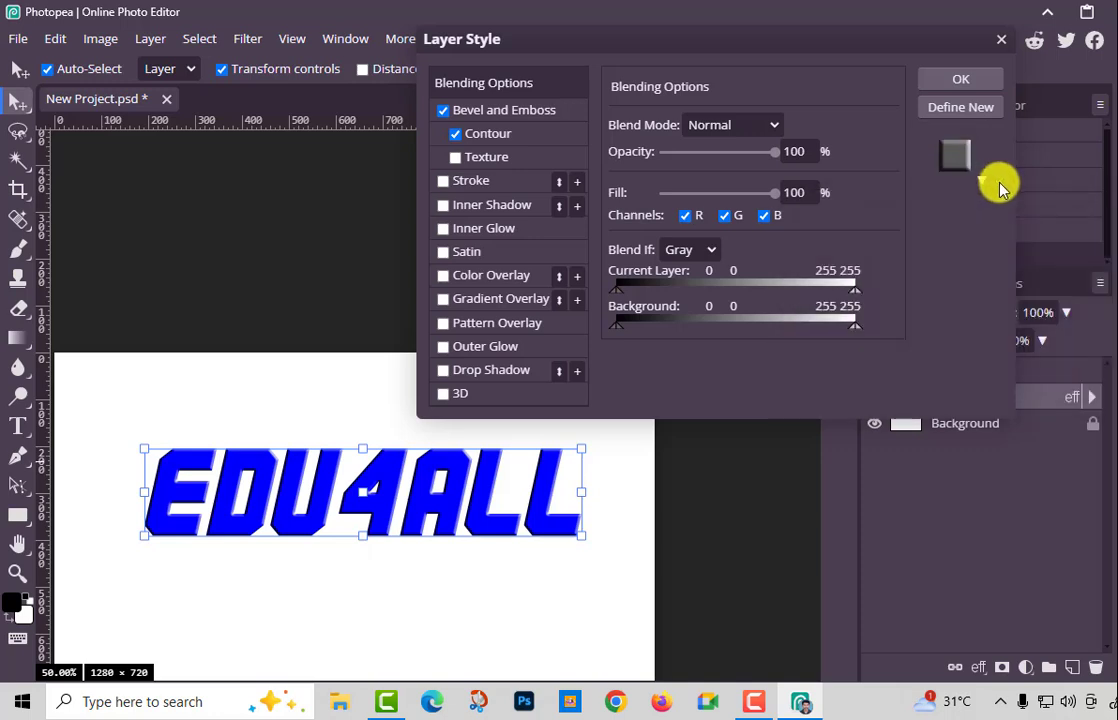
# Turn off Contour, enable Texture under Bevel and Emboss, and set the texture scale to 125%
pyautogui.click(480, 160)
pyautogui.click(458, 134)
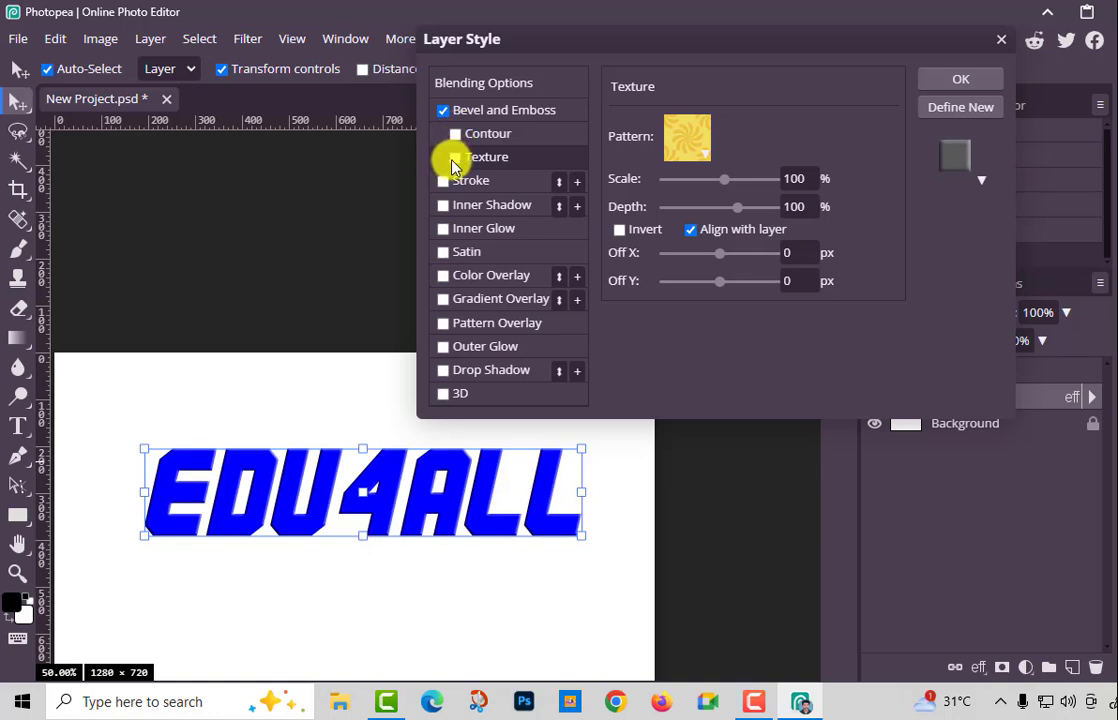
pyautogui.moveTo(721, 180); pyautogui.dragTo(736, 187)
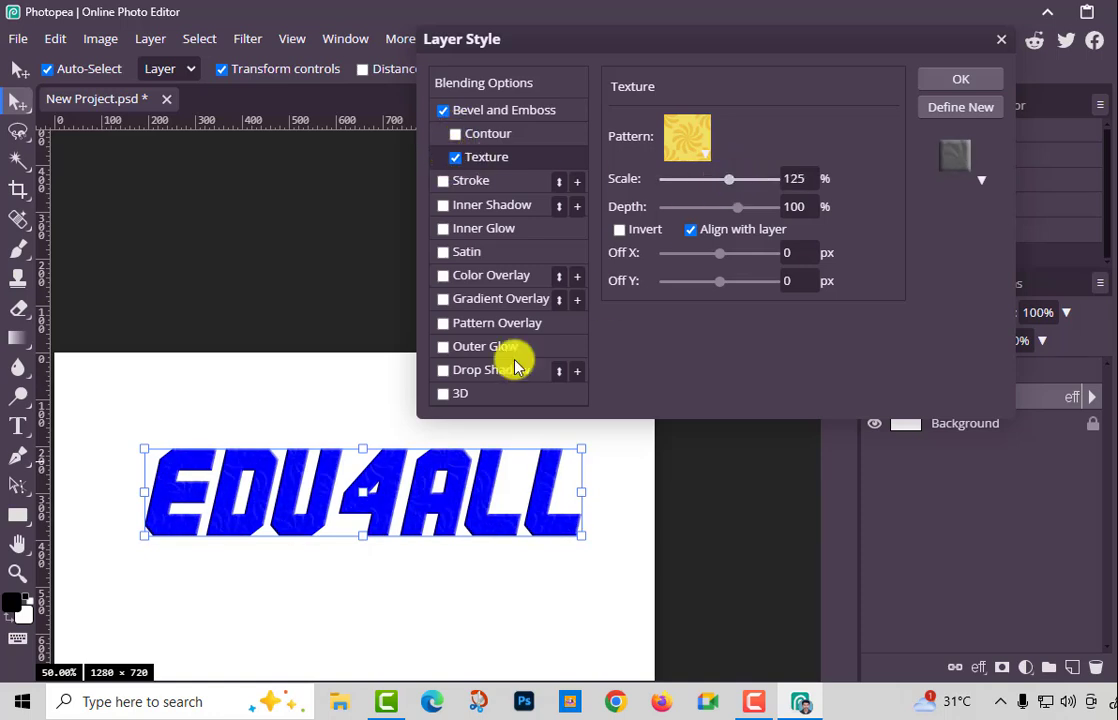
# Try the default texture patterns, including the black hexagon and the red one with yellow dots, and return to the yellow swirl
pyautogui.click(700, 142)
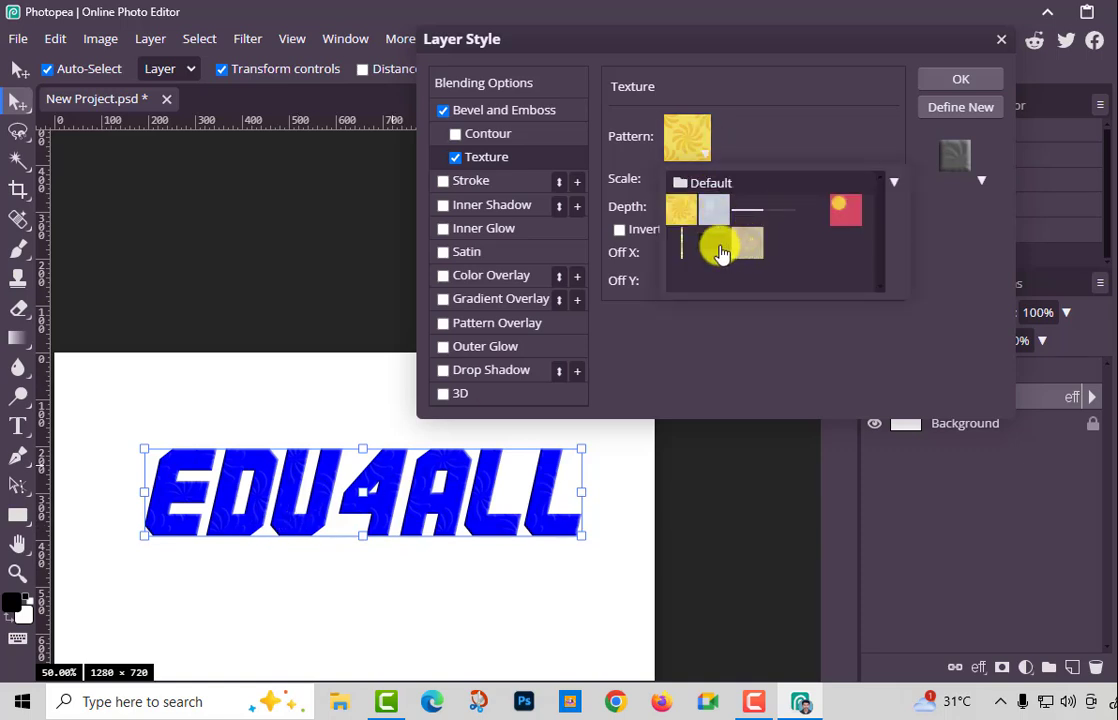
pyautogui.click(717, 243)
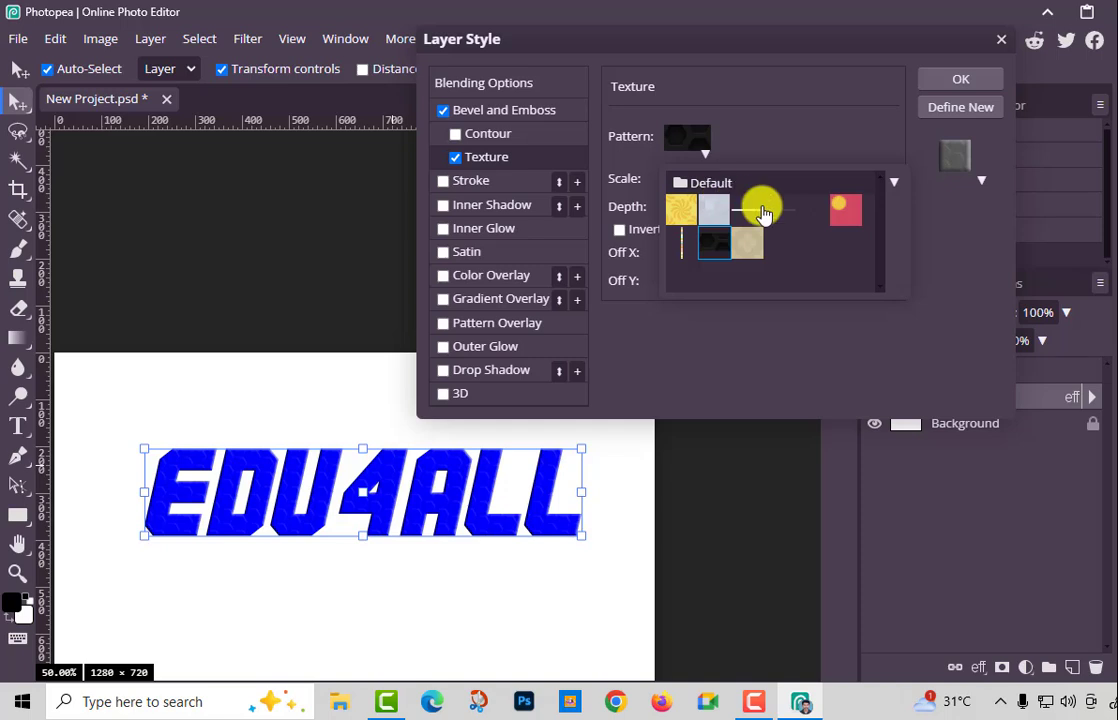
pyautogui.click(752, 210)
pyautogui.click(894, 182)
pyautogui.click(845, 214)
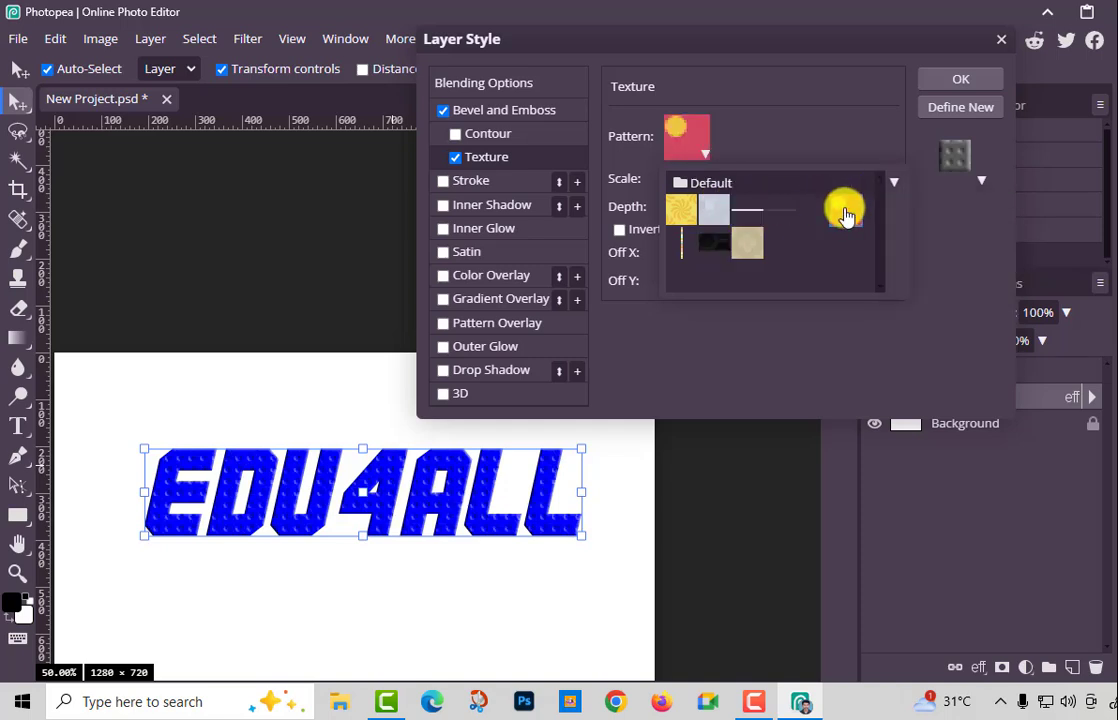
pyautogui.click(716, 245)
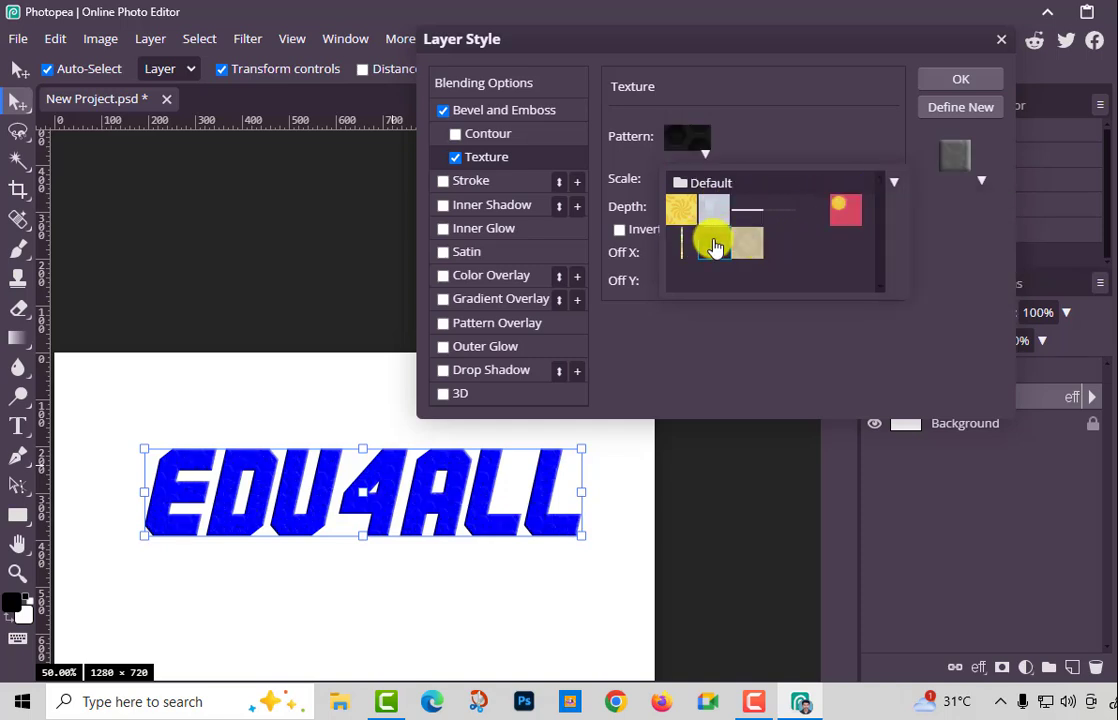
pyautogui.click(681, 210)
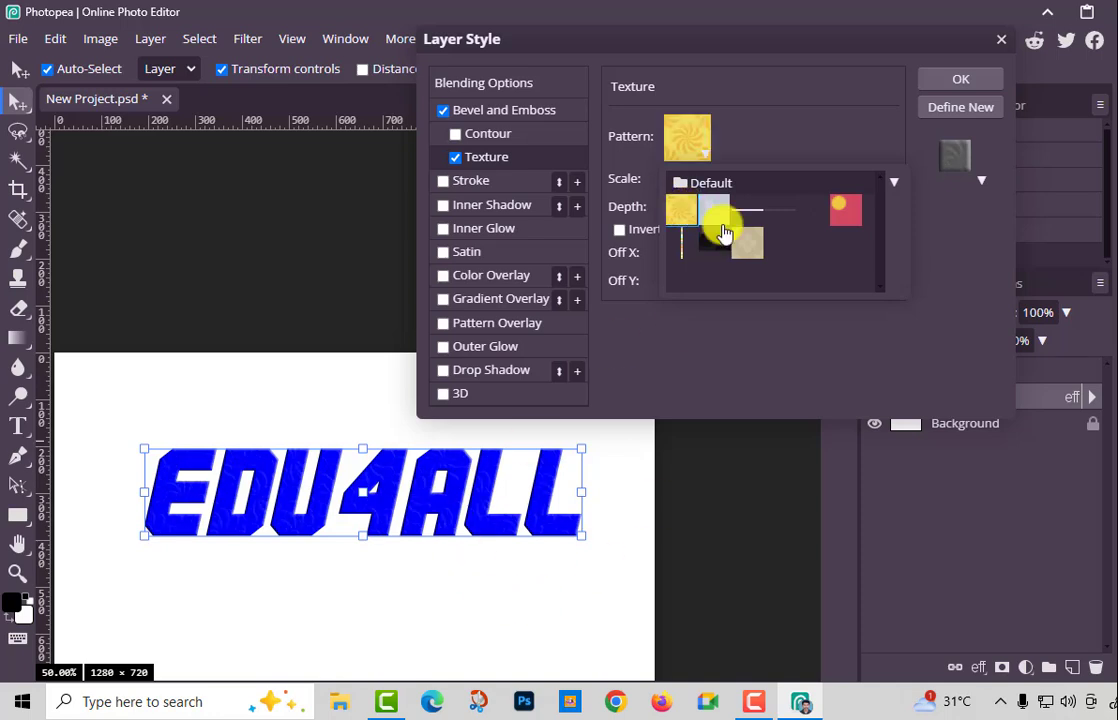
pyautogui.click(853, 147)
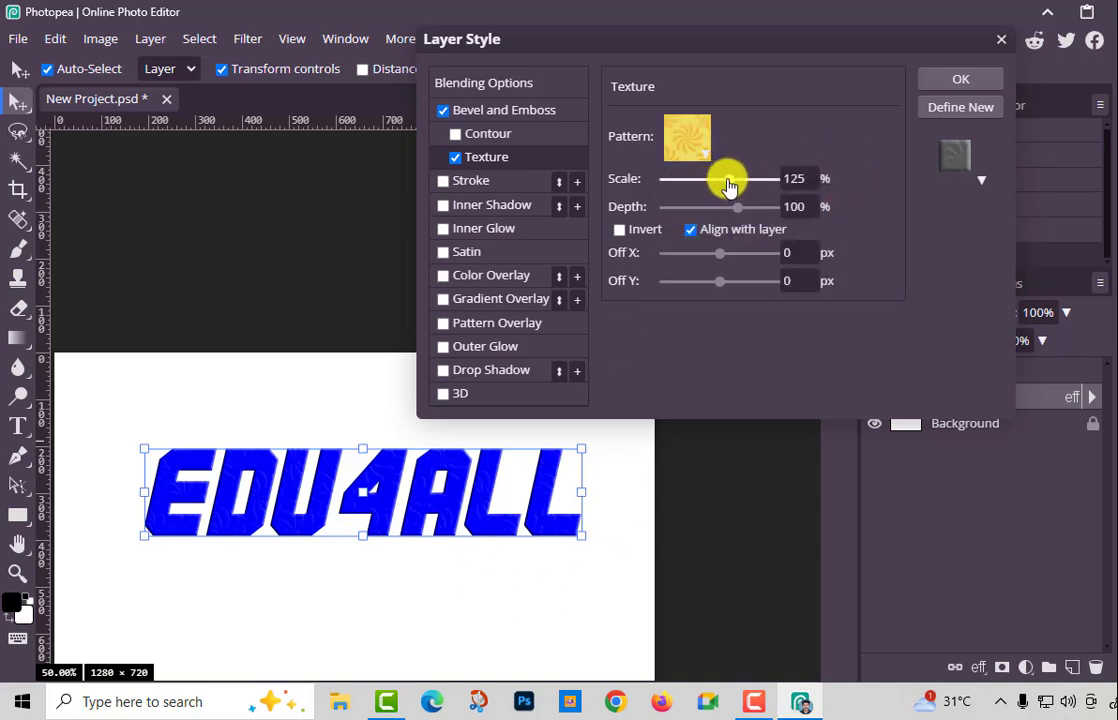
# Set the texture's scale to 258%, depth to 275% and Off X to 63 px, with Invert off and Align with layer on
pyautogui.moveTo(730, 180); pyautogui.dragTo(770, 210)
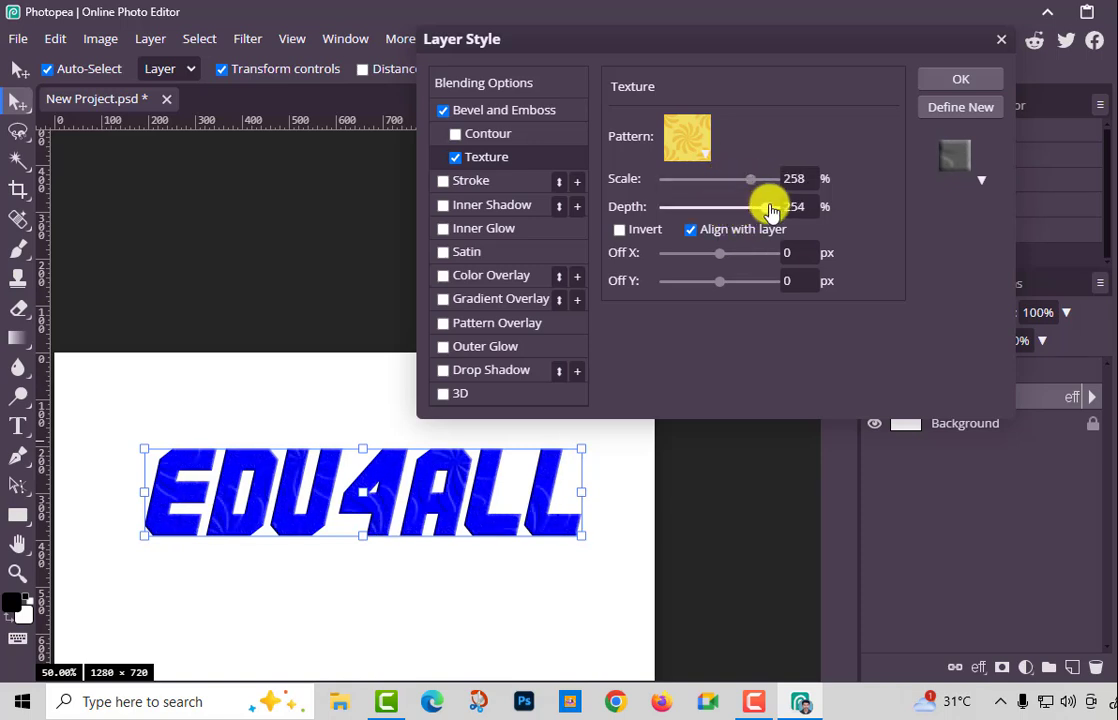
pyautogui.click(636, 240)
pyautogui.click(633, 238)
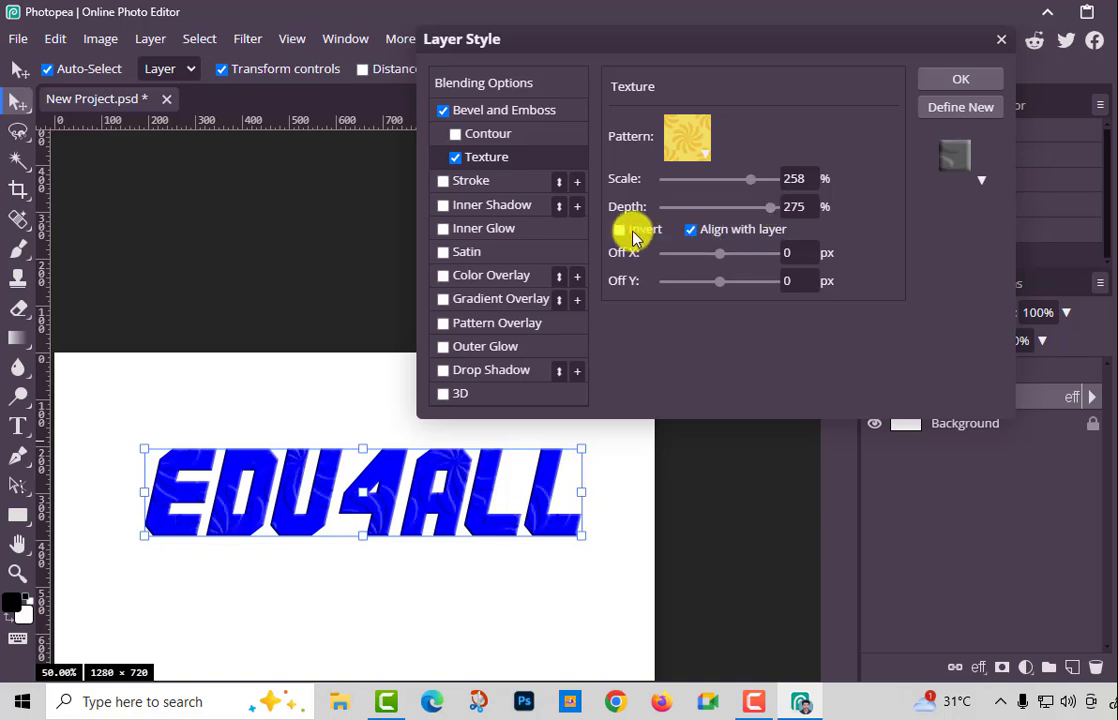
pyautogui.click(690, 238)
pyautogui.click(690, 235)
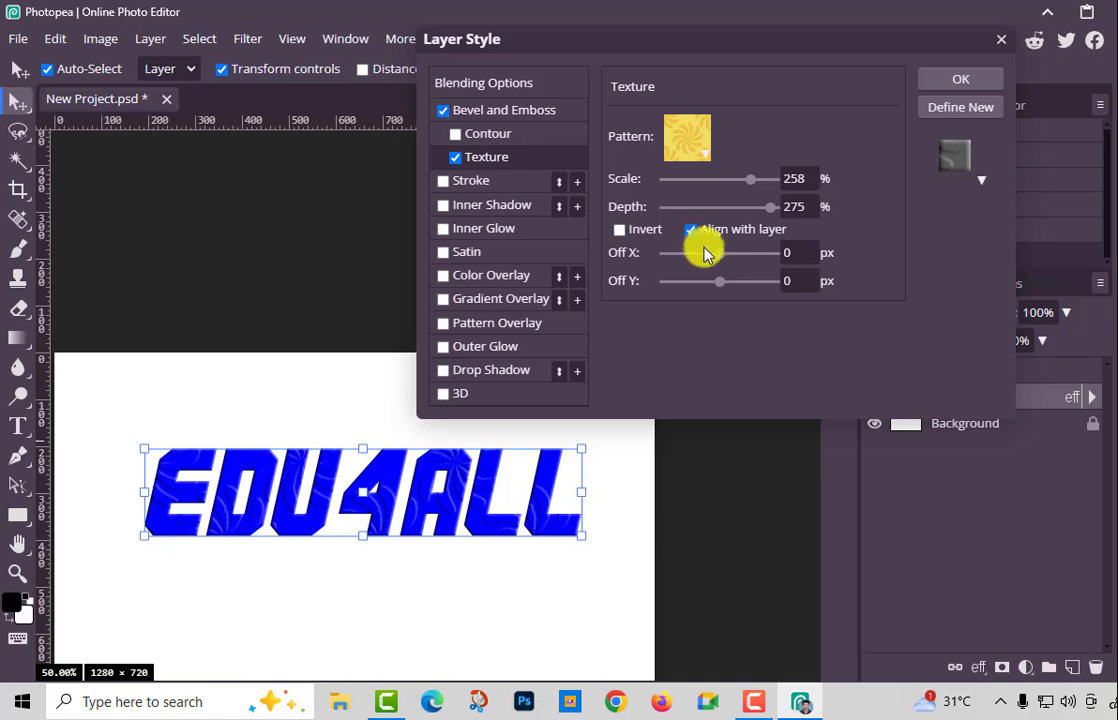
pyautogui.moveTo(718, 258); pyautogui.dragTo(718, 287)
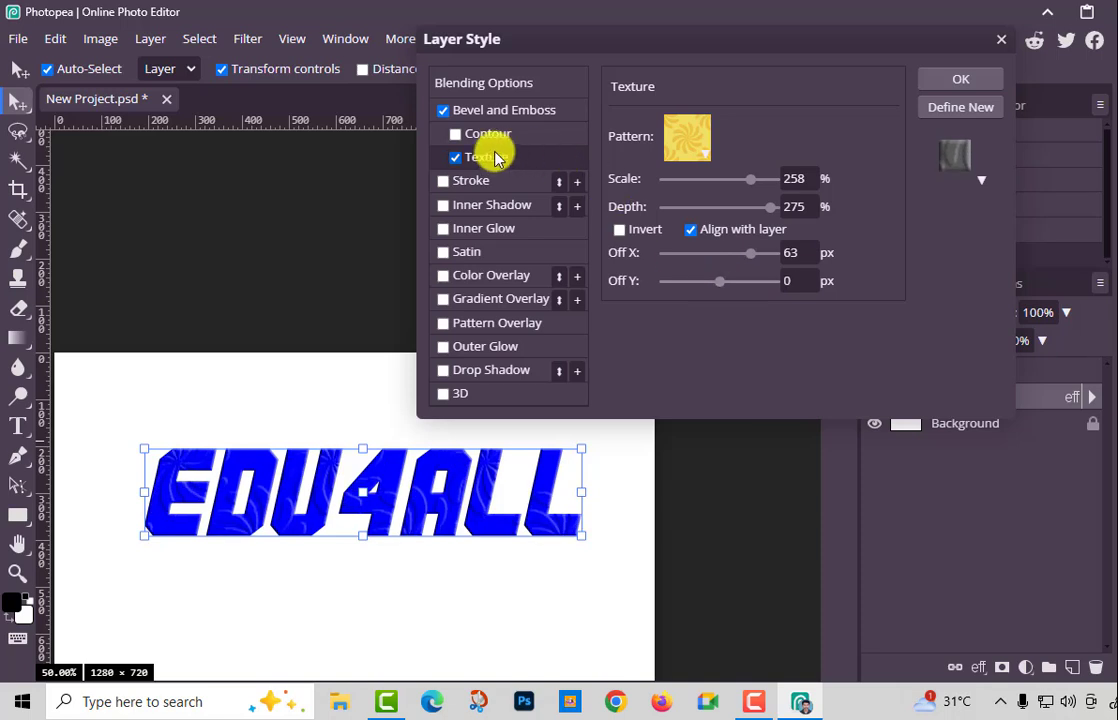
# Disable Texture and Bevel and Emboss, and enable Stroke on the Edu4all text
pyautogui.click(455, 160)
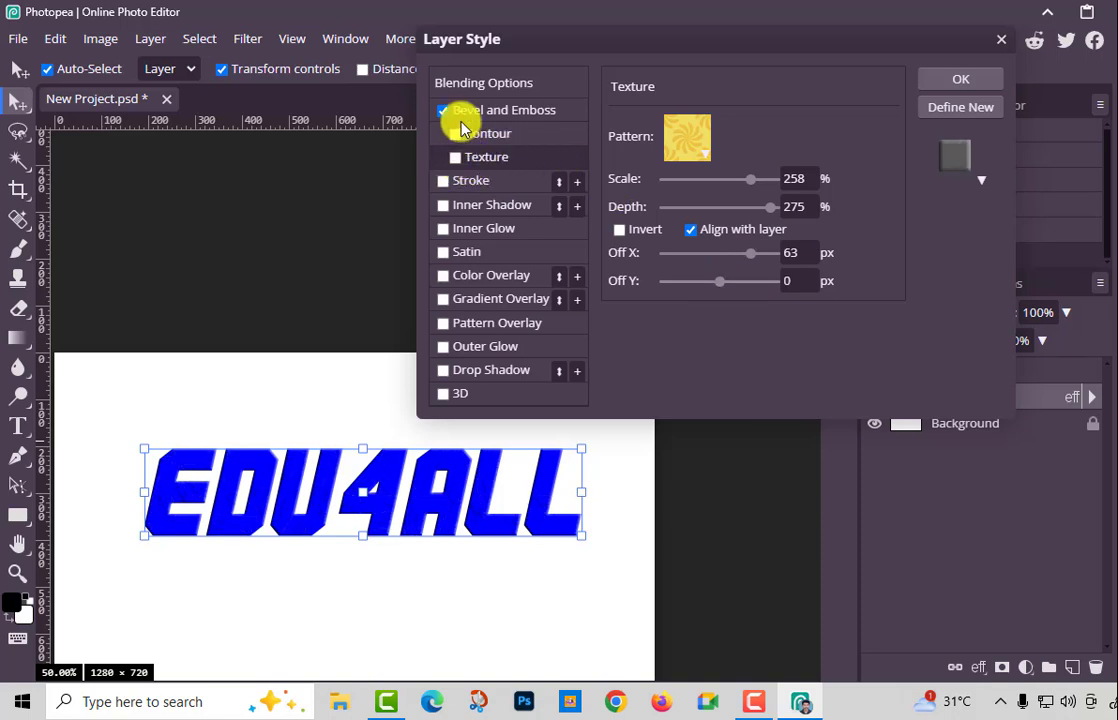
pyautogui.click(443, 110)
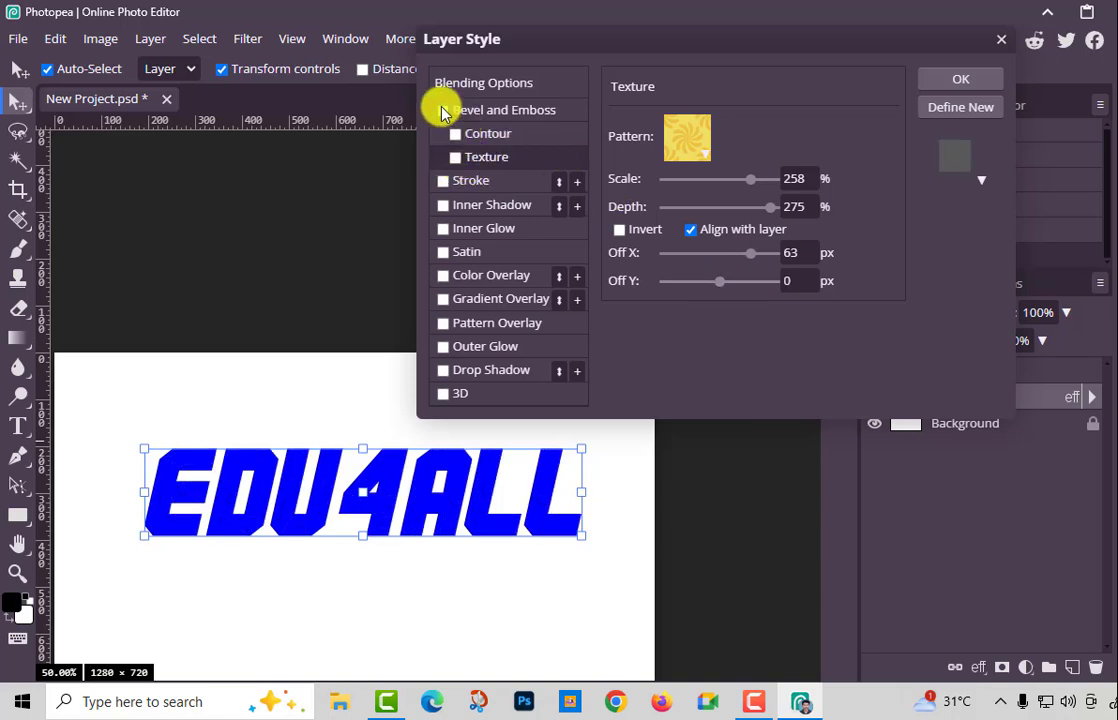
pyautogui.click(445, 183)
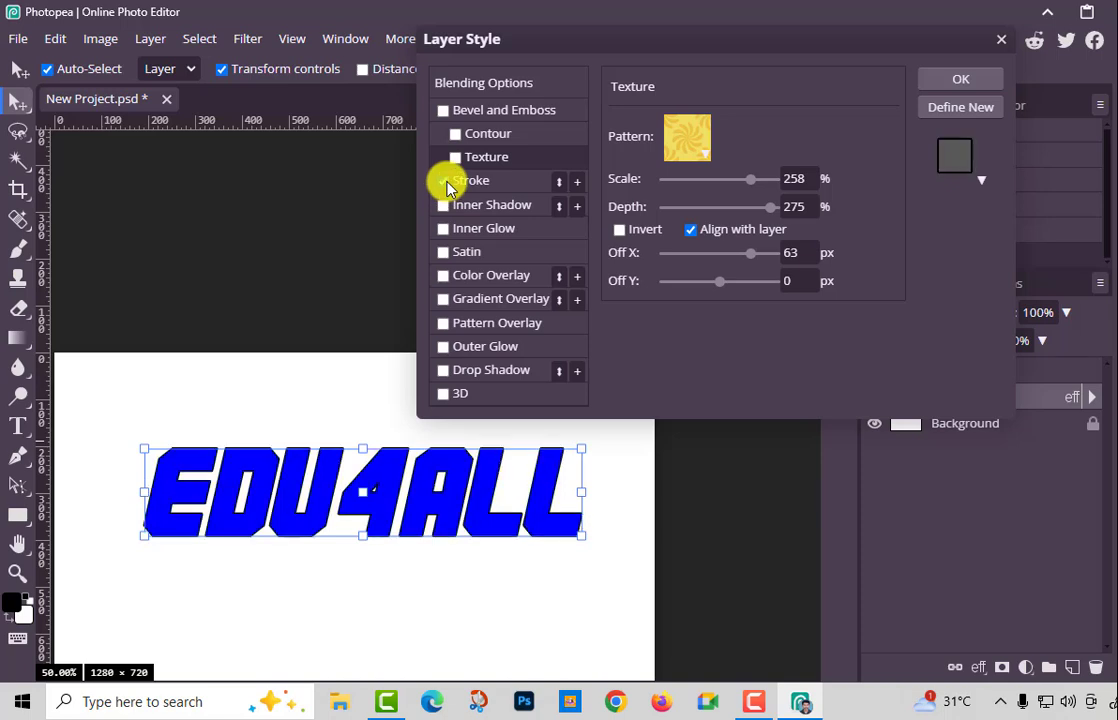
# Configure Bevel and Emboss with Emboss style, 619% depth, 120 px size, 9 px soften, and 100% opacity for both highlight and shadow
pyautogui.click(562, 184)
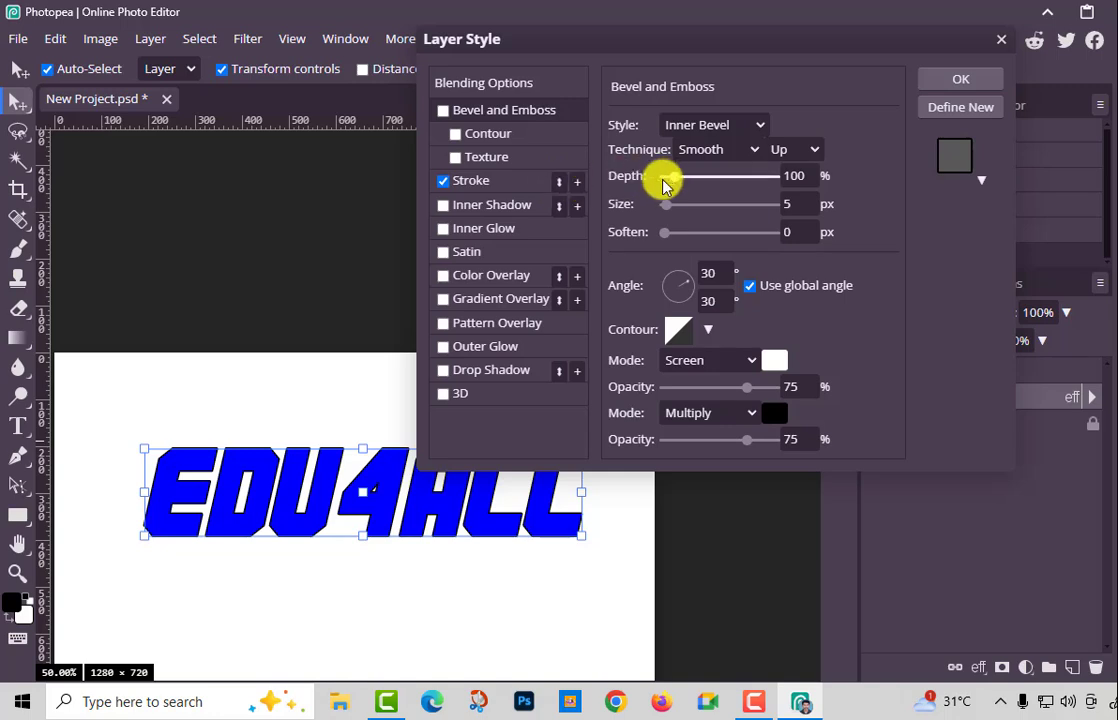
pyautogui.moveTo(680, 183); pyautogui.dragTo(706, 185)
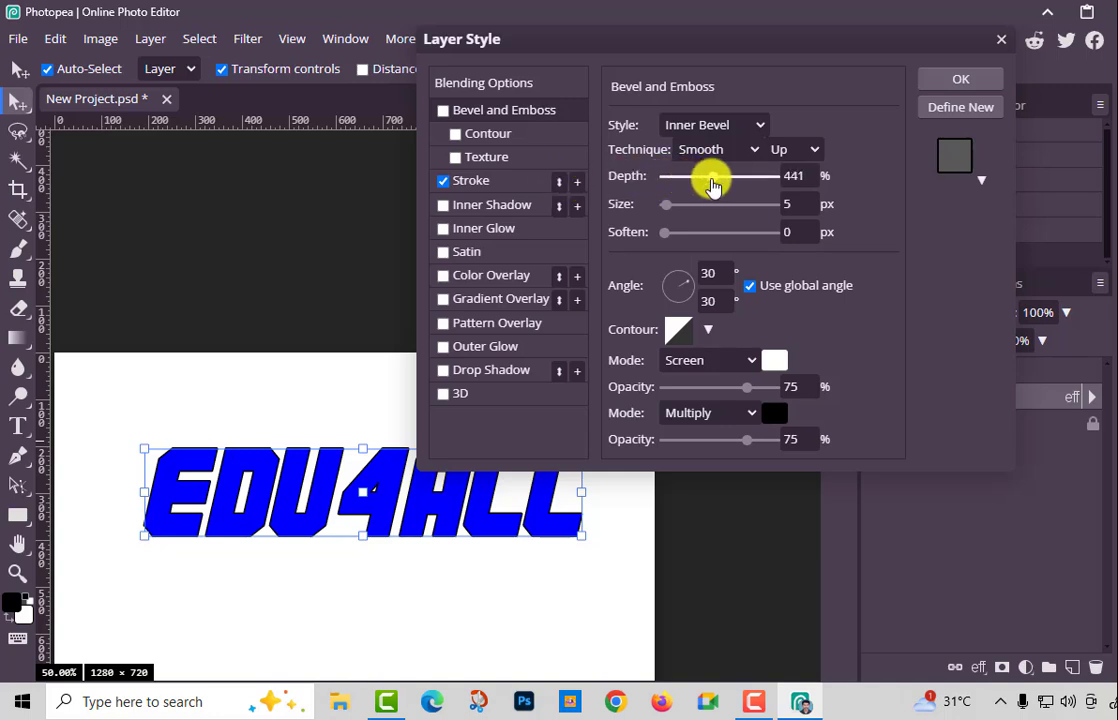
pyautogui.click(765, 124)
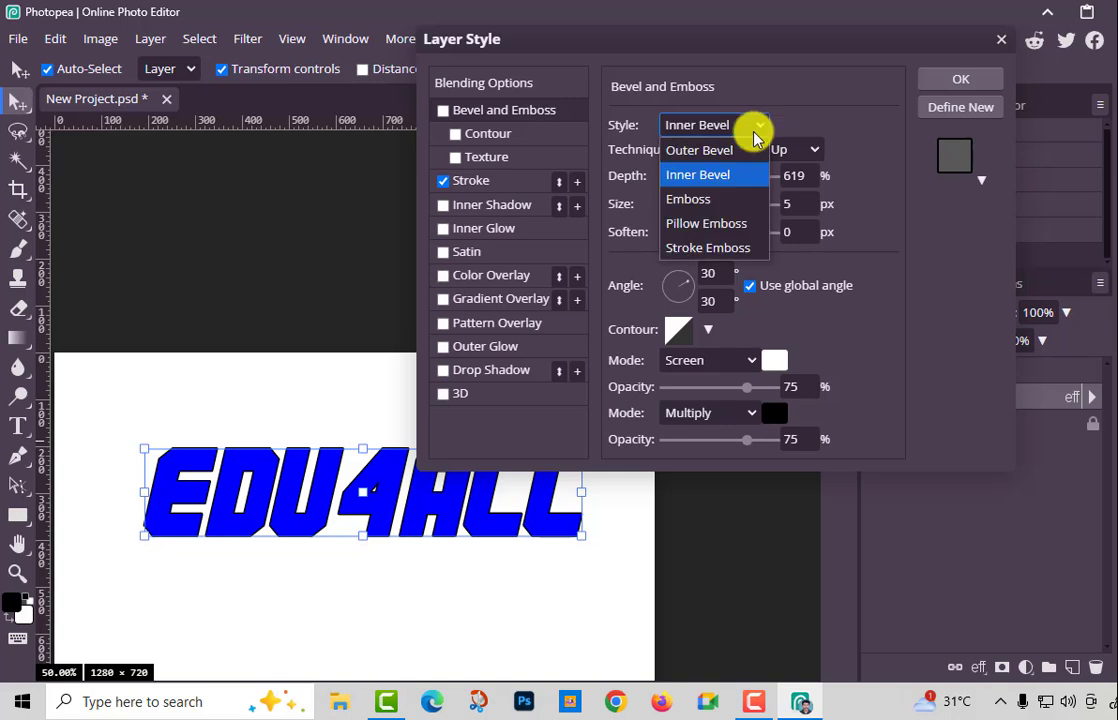
pyautogui.click(709, 199)
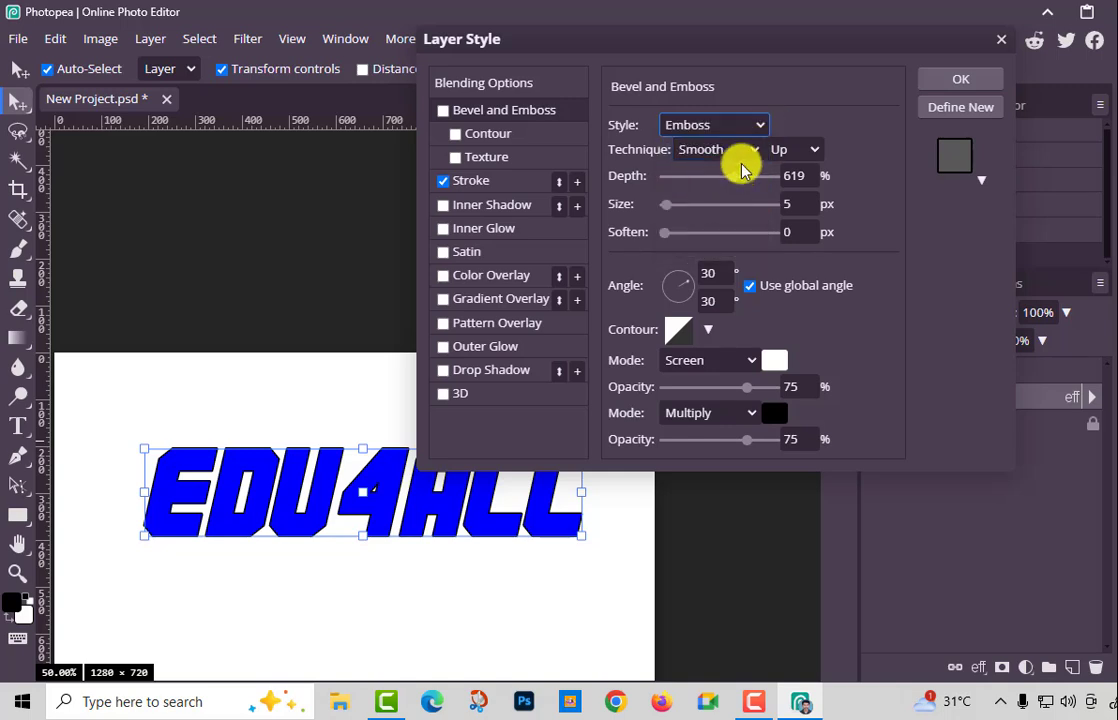
pyautogui.moveTo(664, 207); pyautogui.dragTo(731, 210)
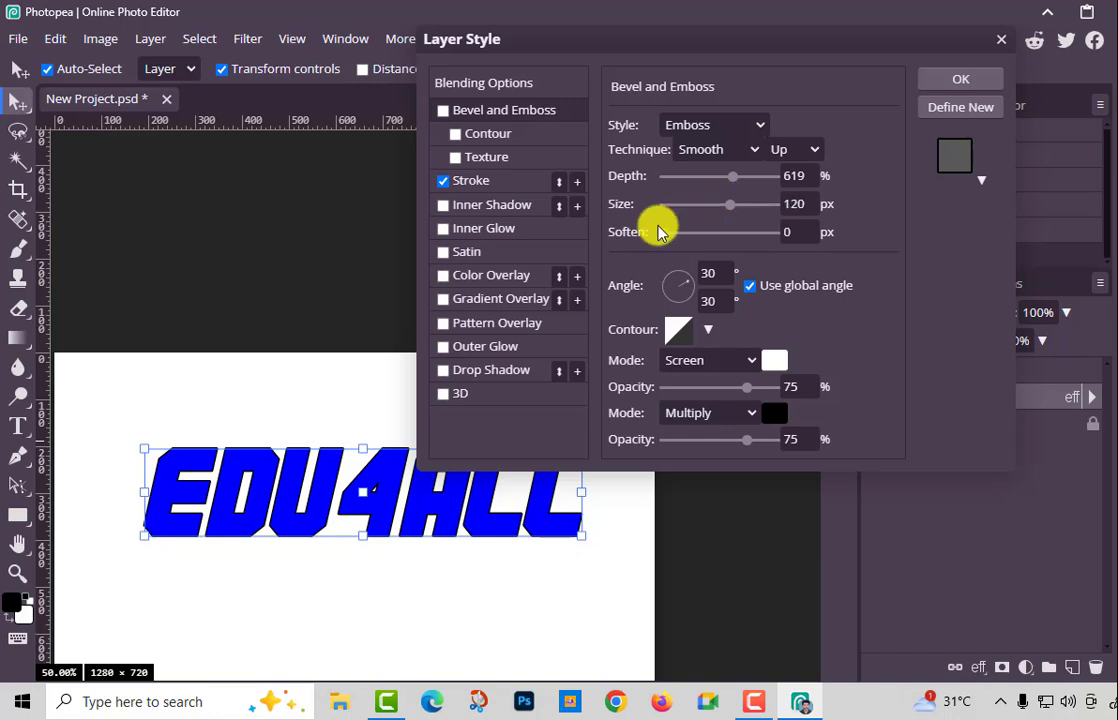
pyautogui.moveTo(667, 234); pyautogui.dragTo(716, 232)
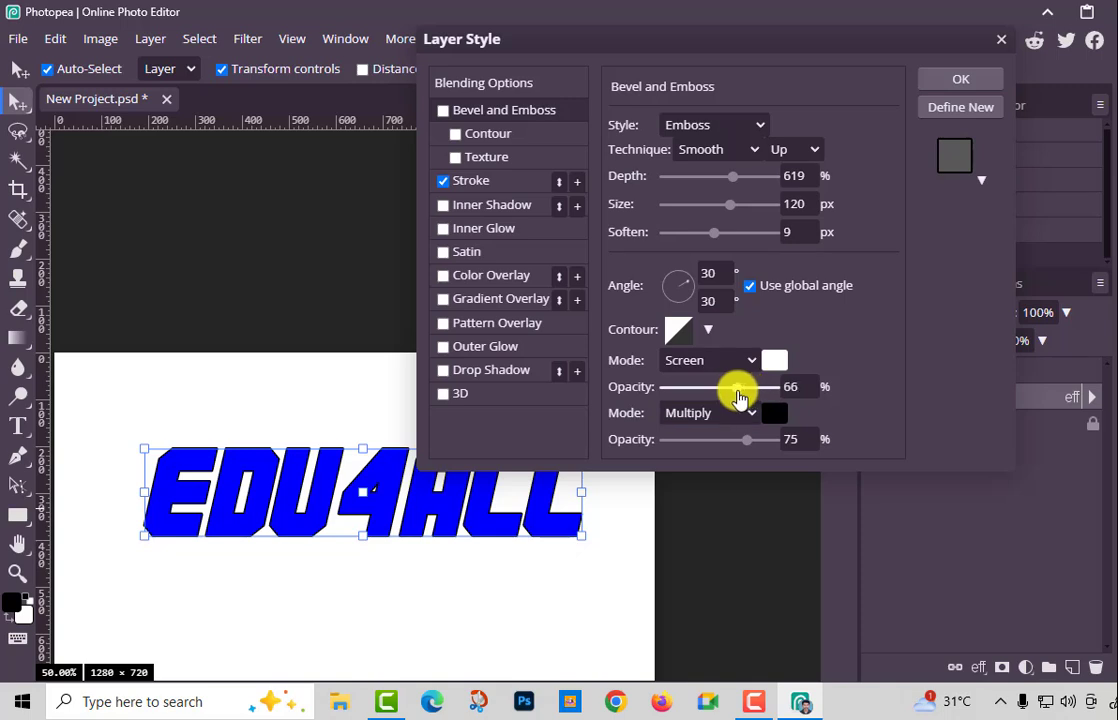
pyautogui.moveTo(738, 397); pyautogui.dragTo(795, 392)
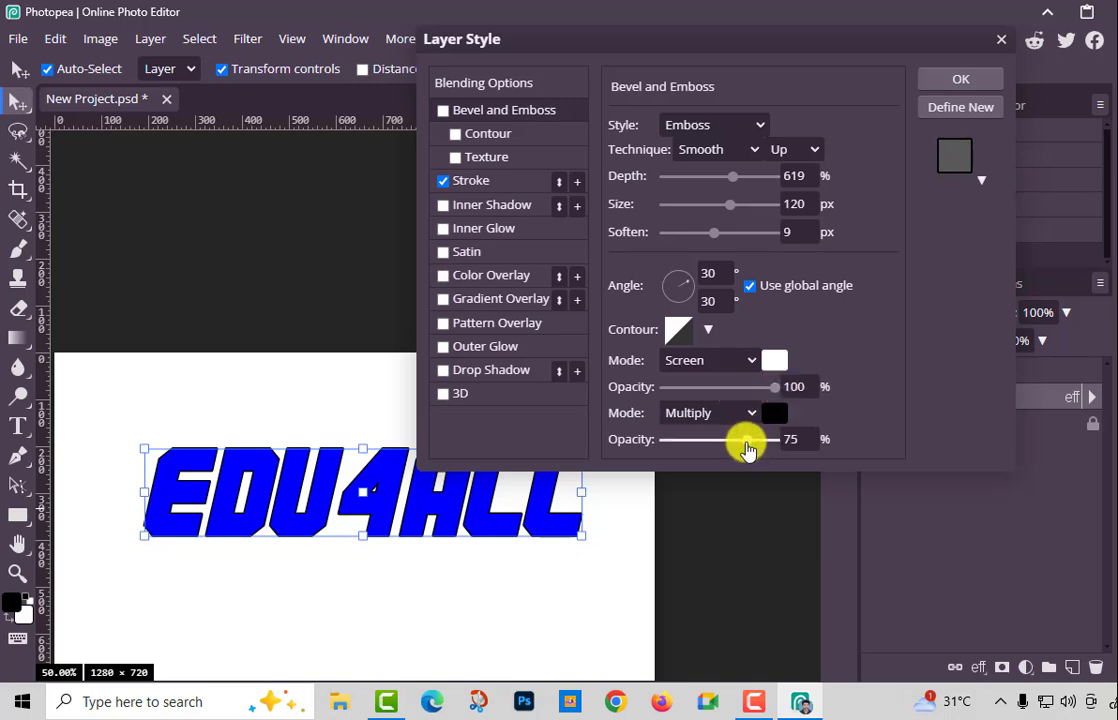
pyautogui.moveTo(748, 450); pyautogui.dragTo(806, 441)
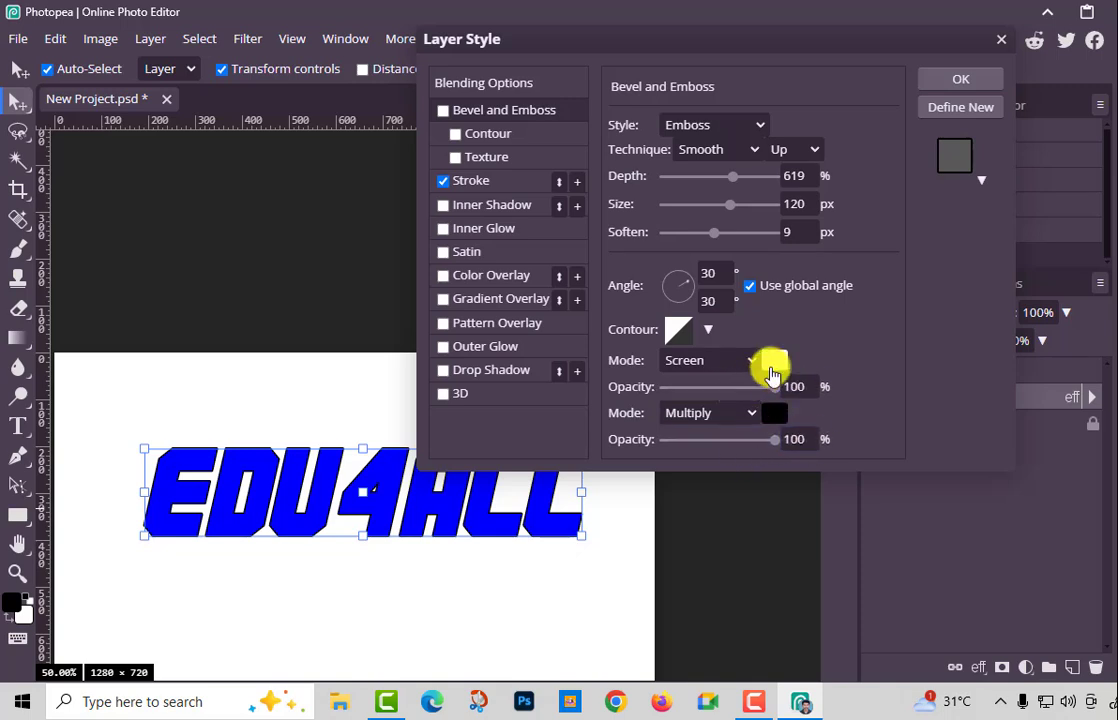
# Change the bevel style to Outer Bevel with a depth of 890% and a size of 153 px
pyautogui.click(741, 128)
pyautogui.click(719, 150)
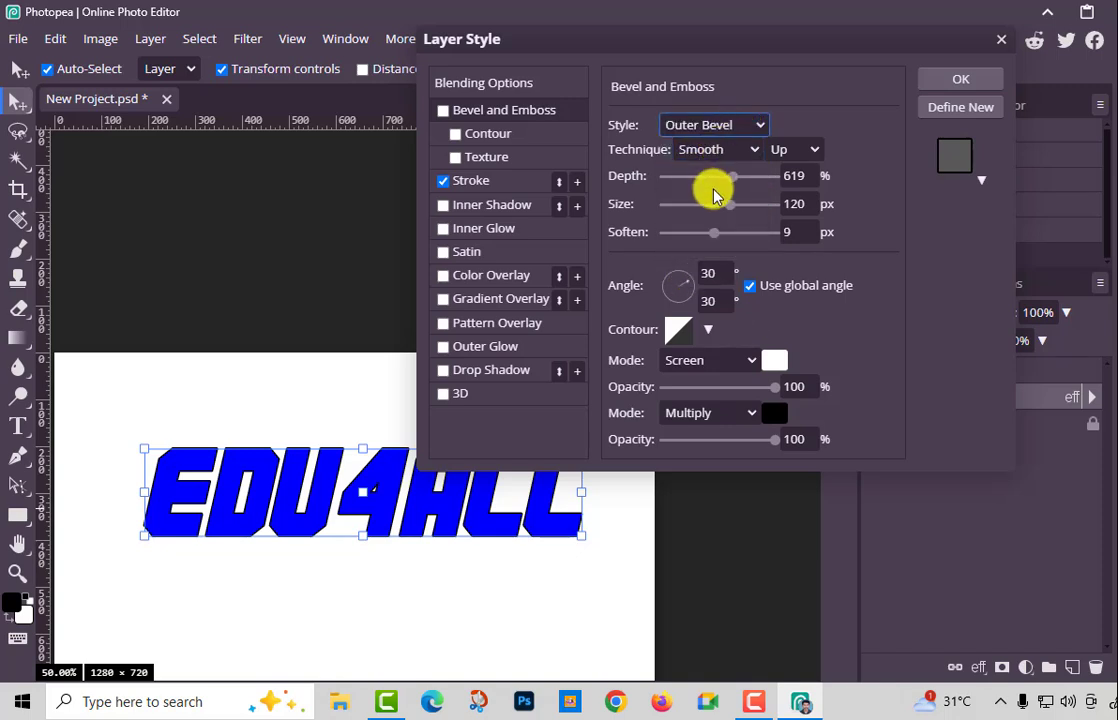
pyautogui.moveTo(731, 177); pyautogui.dragTo(752, 208)
# Enable Bevel and Emboss on the text, trying it with Contour and leaving Contour off
pyautogui.click(455, 133)
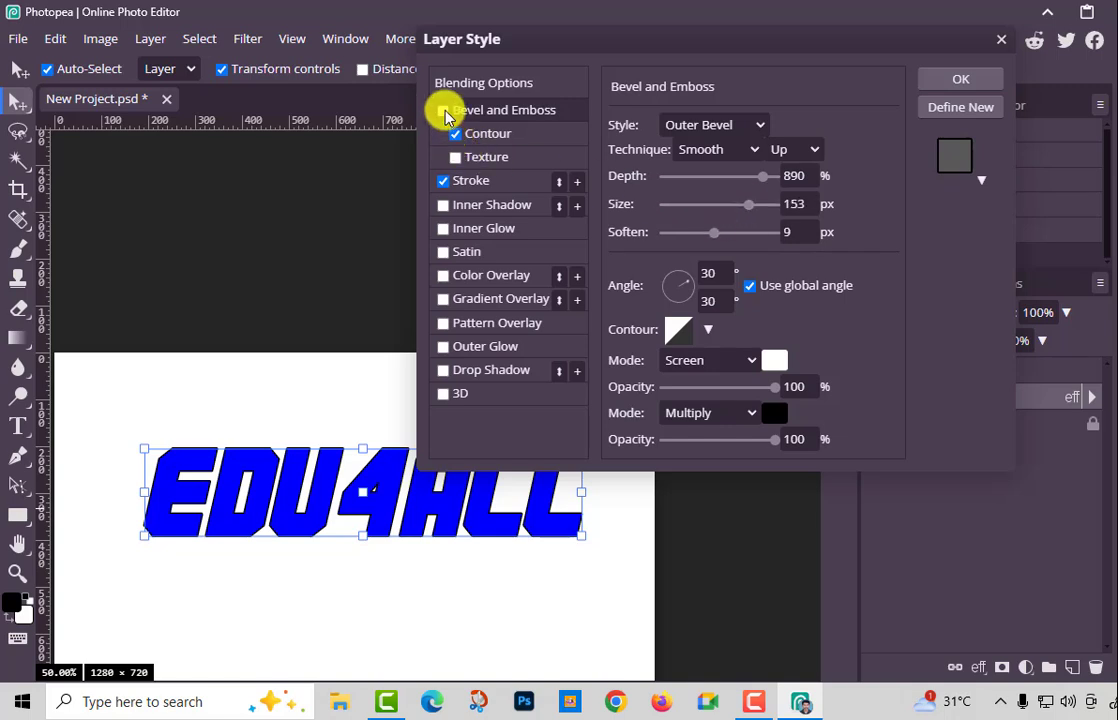
pyautogui.click(443, 110)
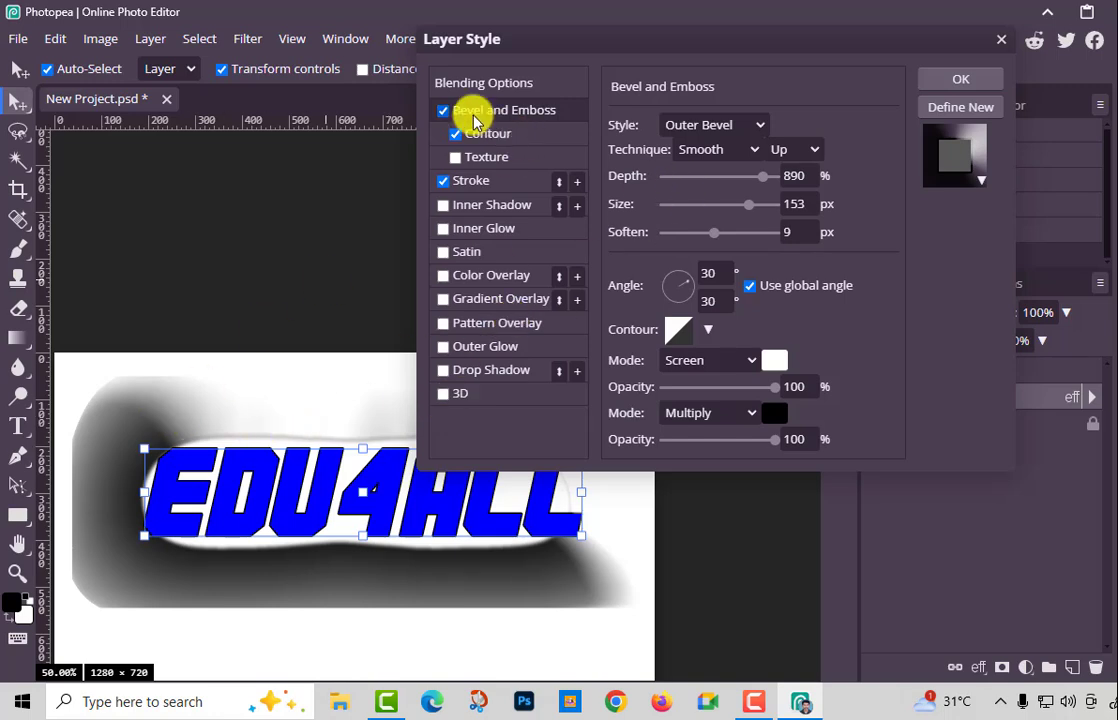
pyautogui.click(455, 133)
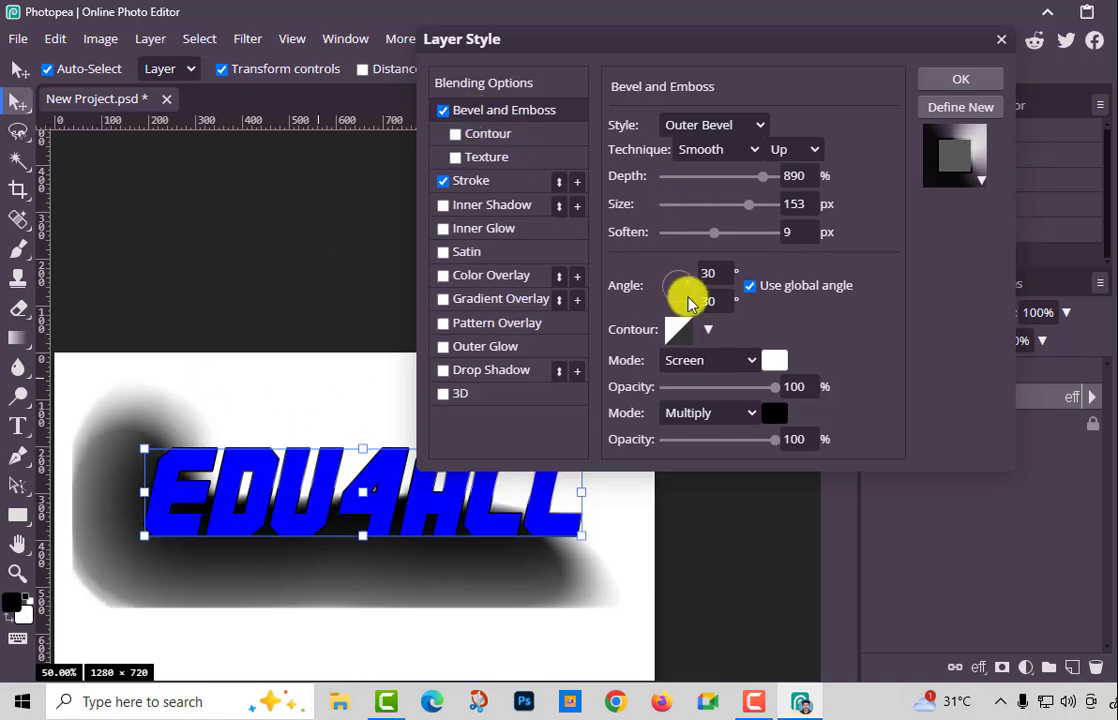
# Try the Pillow Emboss and Emboss bevel styles on the text, settling on Inner Bevel
pyautogui.click(748, 133)
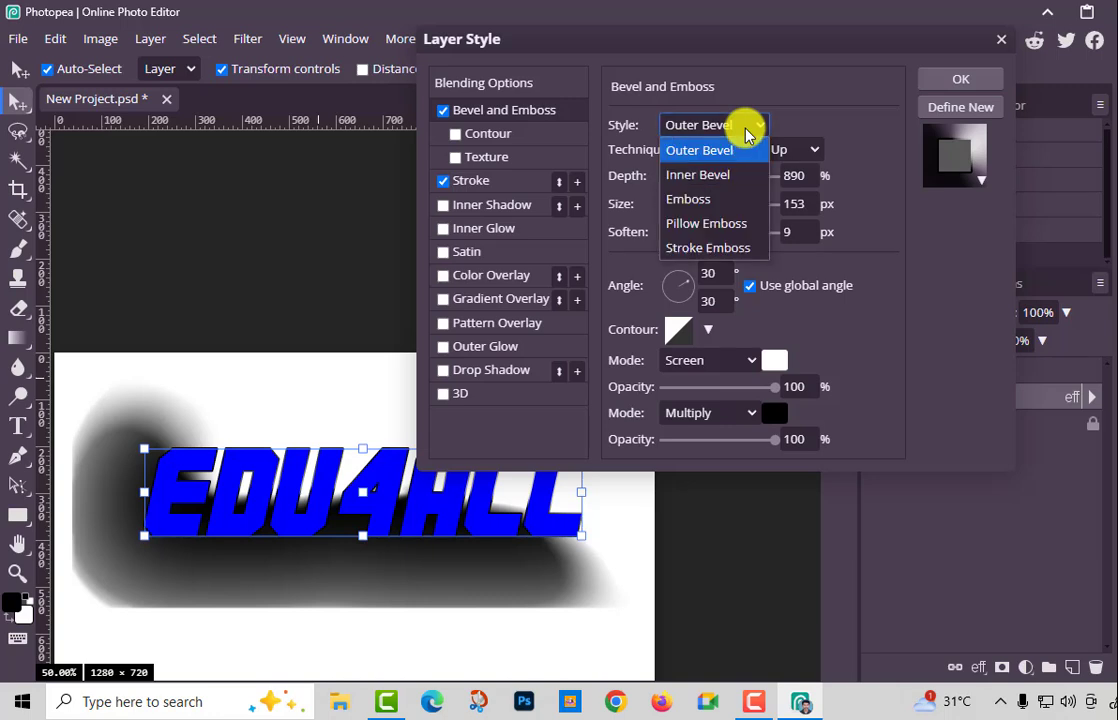
pyautogui.click(711, 224)
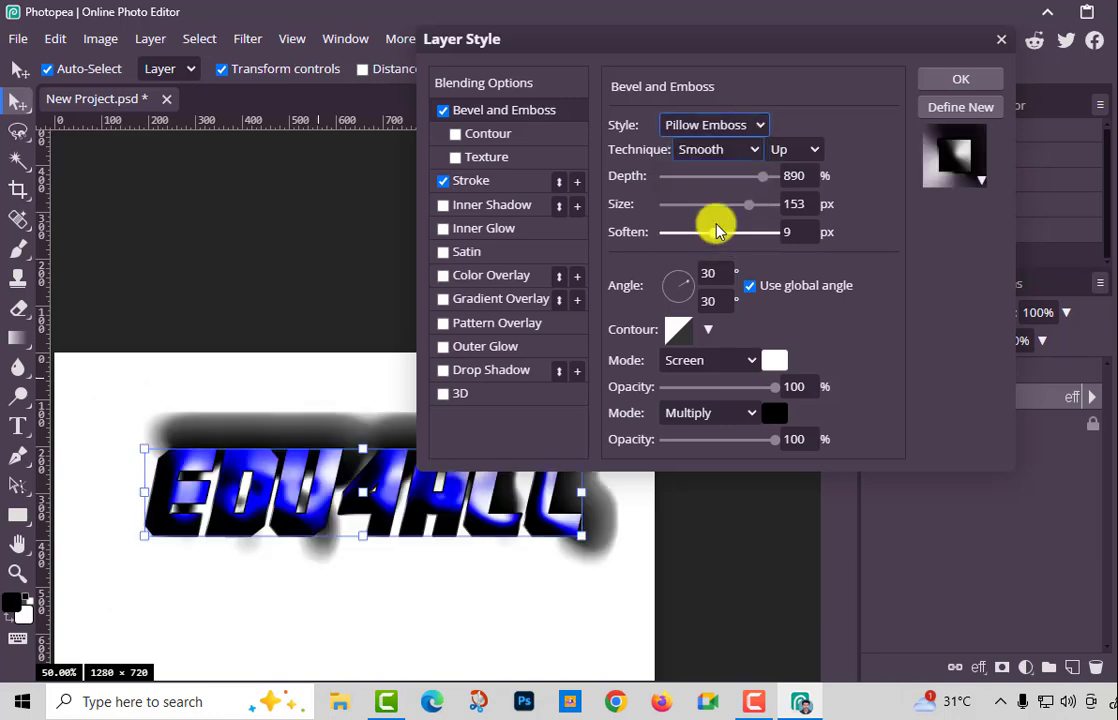
pyautogui.click(751, 125)
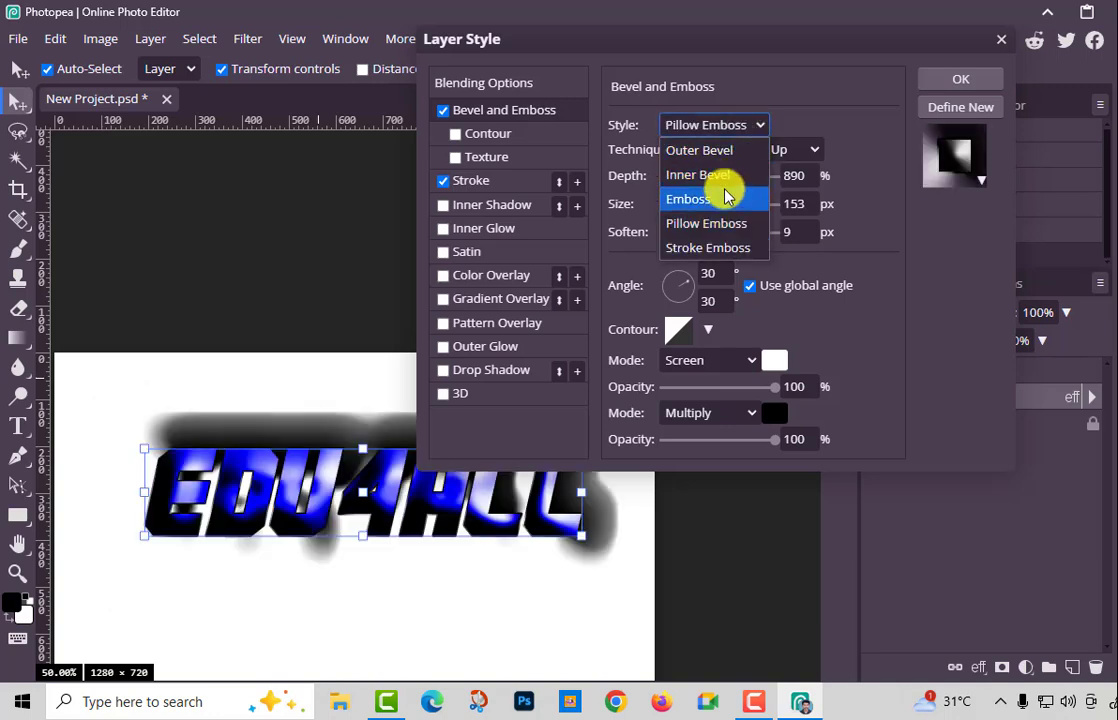
pyautogui.click(724, 198)
pyautogui.click(734, 125)
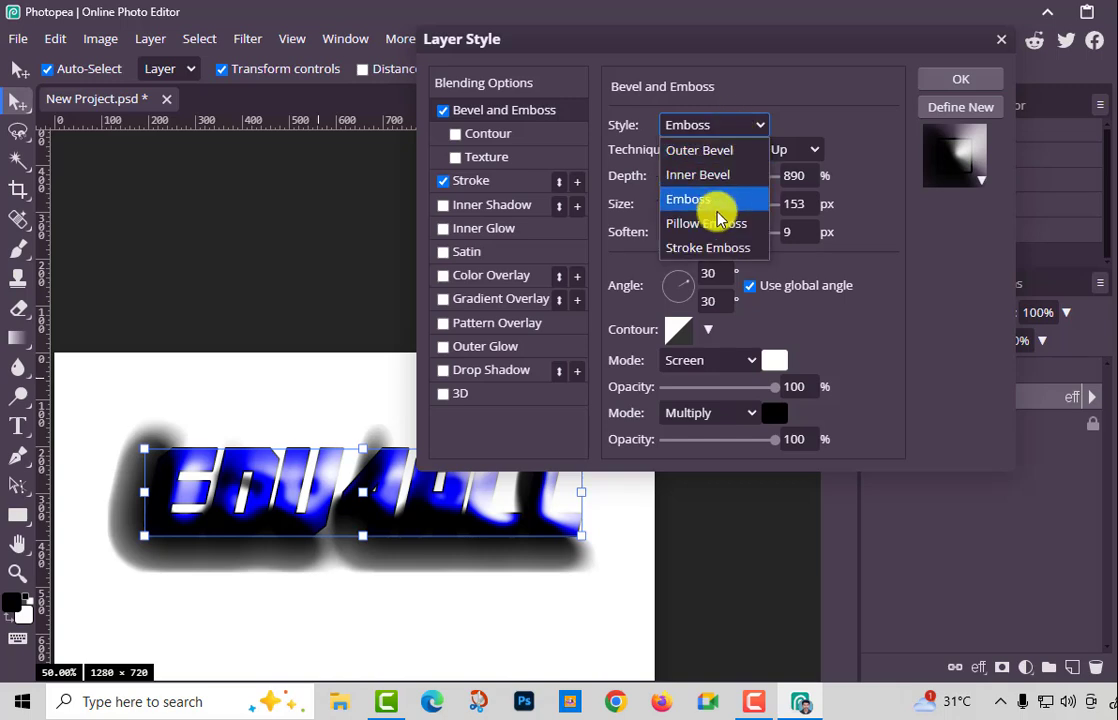
pyautogui.click(714, 222)
pyautogui.click(741, 126)
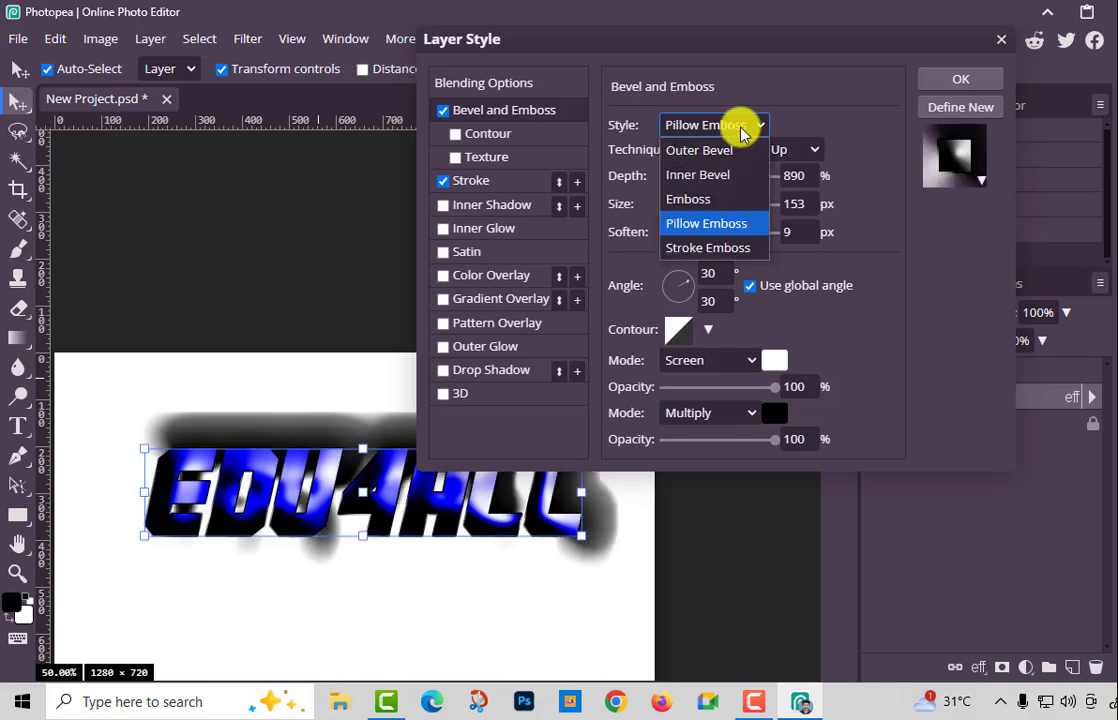
pyautogui.click(711, 177)
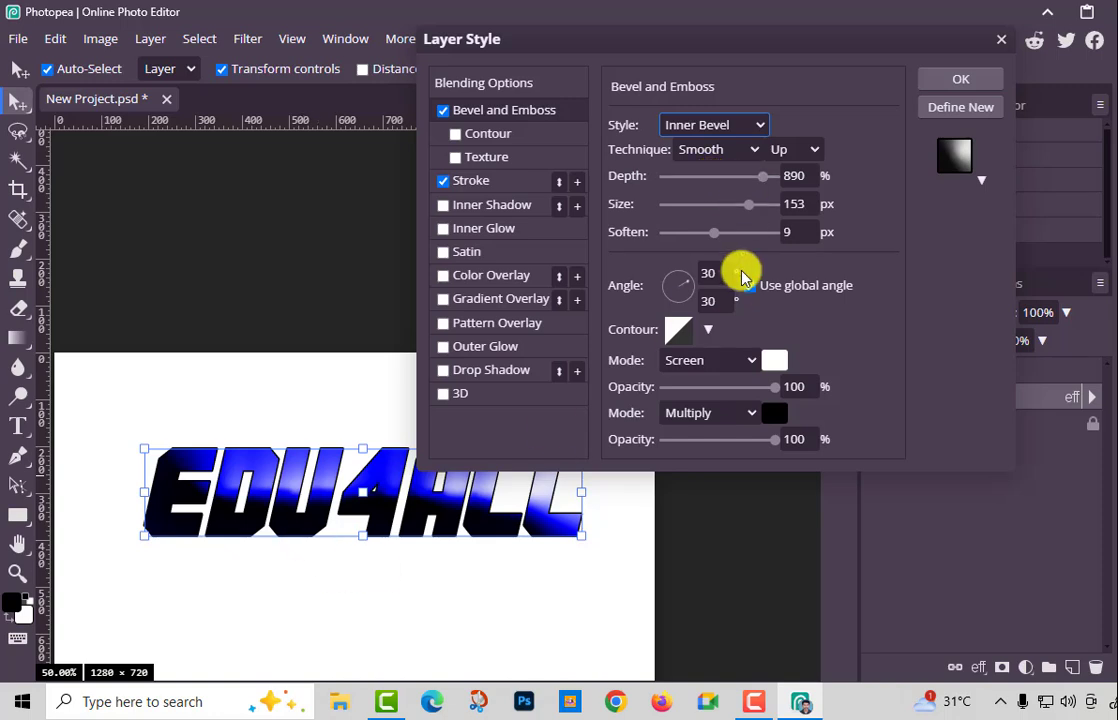
# Set the bevel depth to 466%, size to 19 px, highlight opacity to 66% and shadow opacity to 64%, and apply the layer style
pyautogui.moveTo(760, 185); pyautogui.dragTo(676, 224)
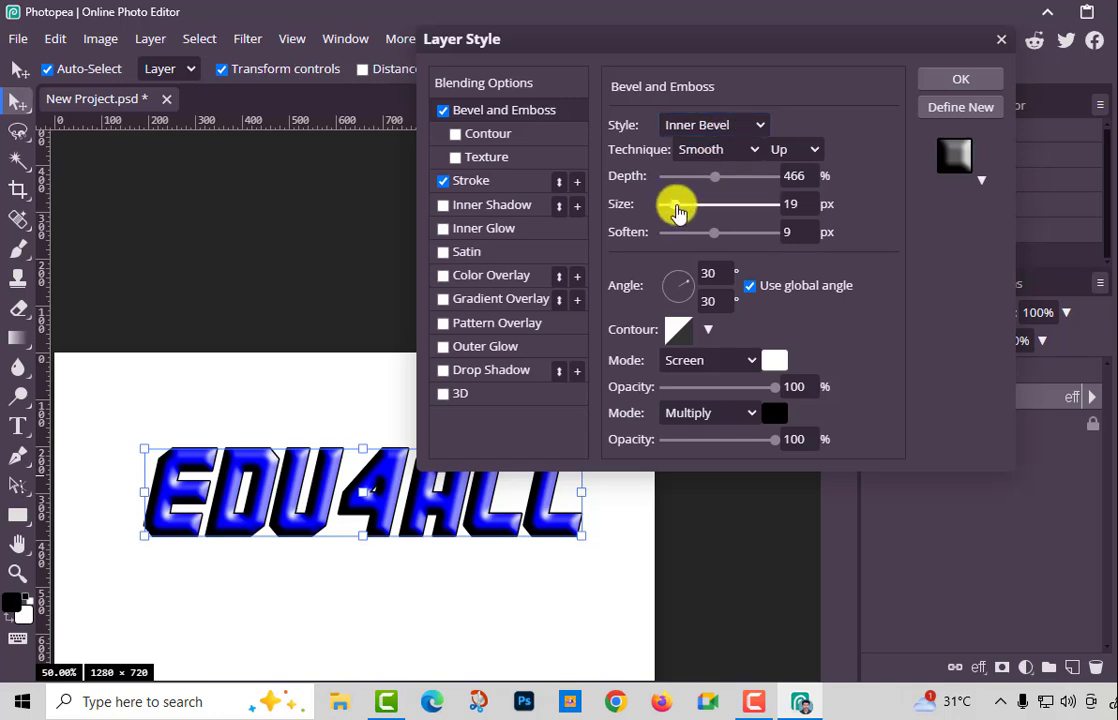
pyautogui.moveTo(686, 48); pyautogui.dragTo(675, 47)
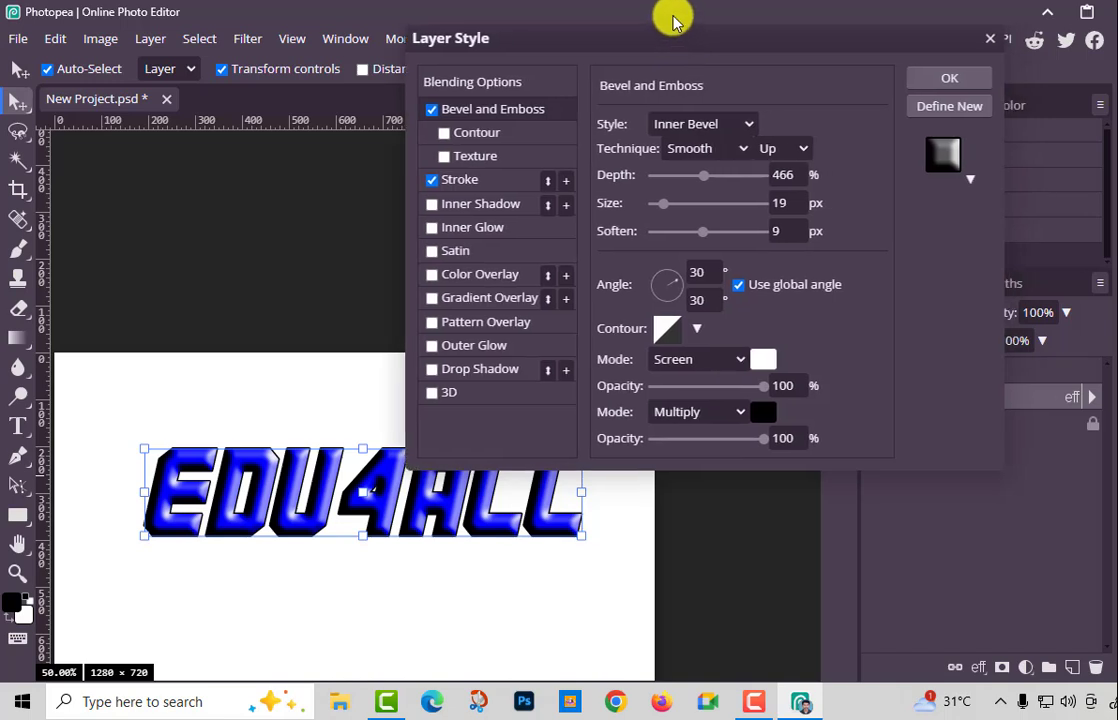
pyautogui.moveTo(763, 393); pyautogui.dragTo(725, 392)
pyautogui.click(775, 438)
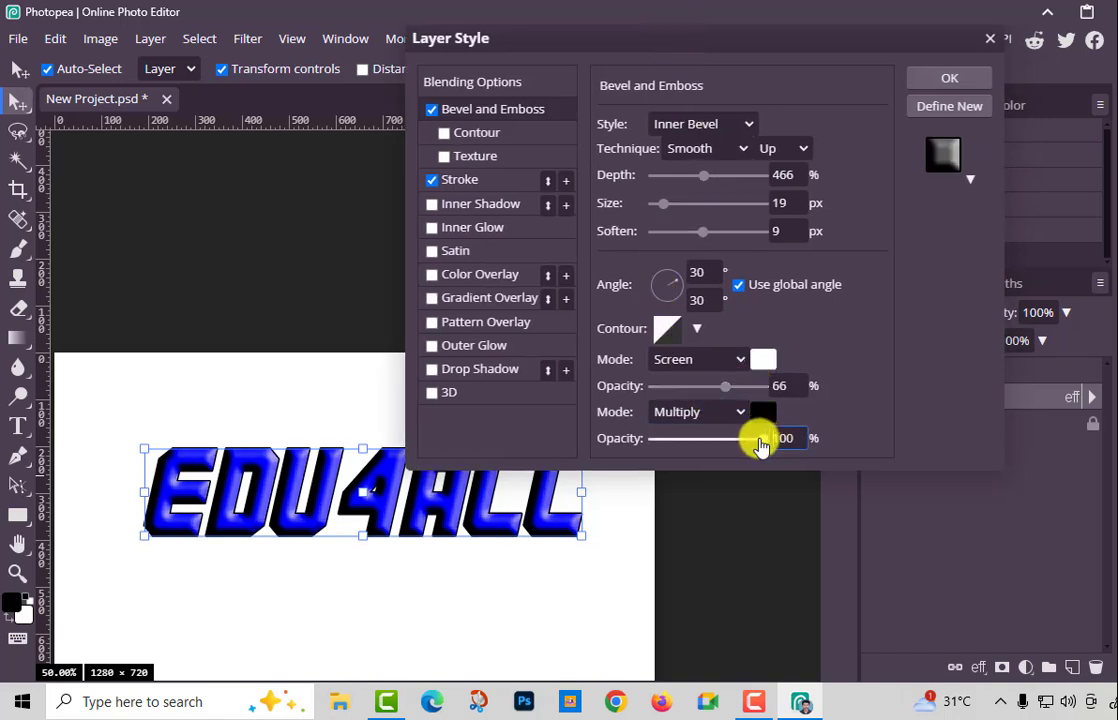
pyautogui.moveTo(761, 442); pyautogui.dragTo(724, 450)
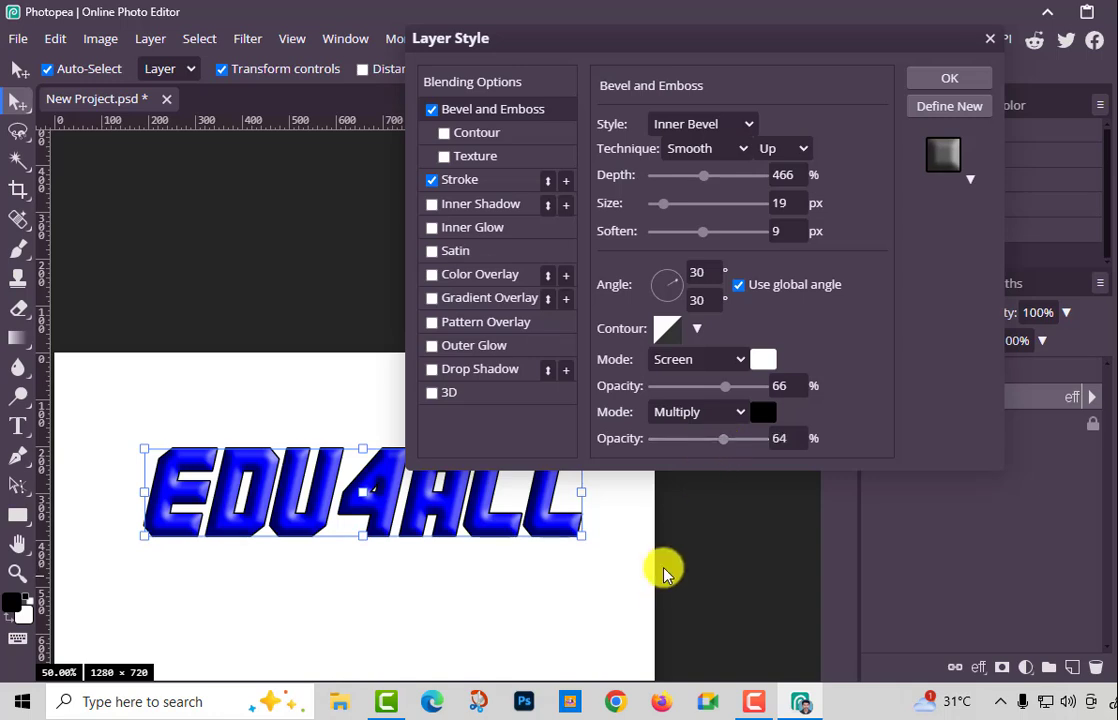
pyautogui.click(930, 80)
pyautogui.click(686, 477)
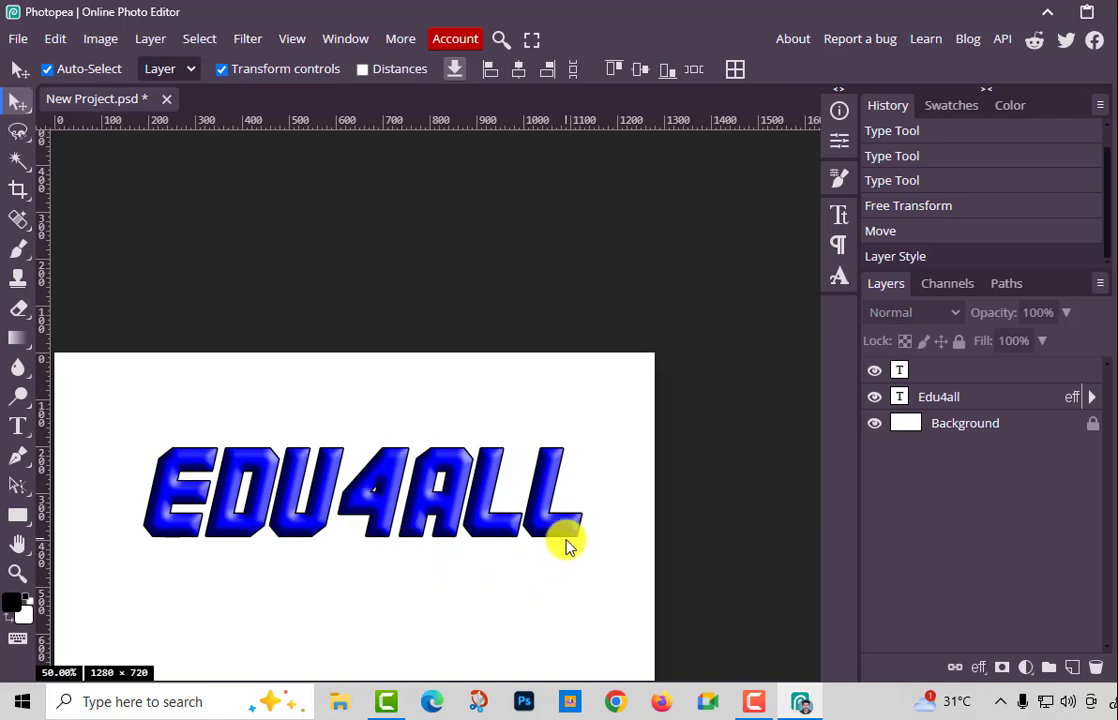
# Disable Stroke on the Edu4all text and try Inner Shadow with Bevel and Emboss off and on
pyautogui.click(955, 403)
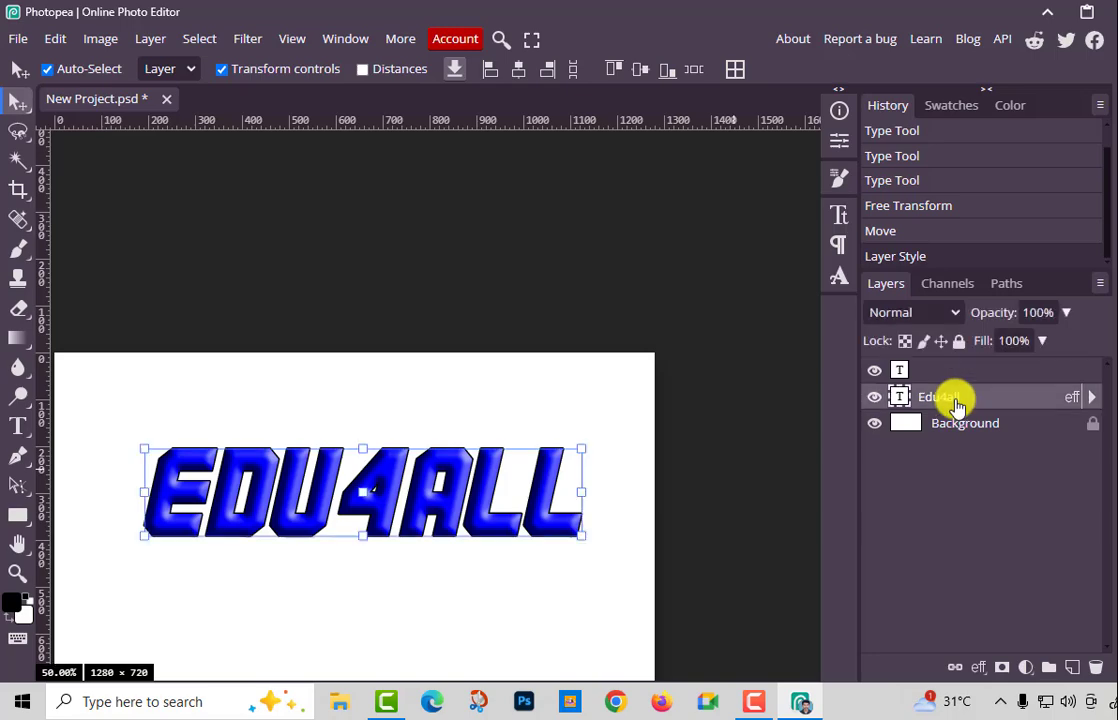
pyautogui.doubleClick(1030, 399)
pyautogui.click(436, 181)
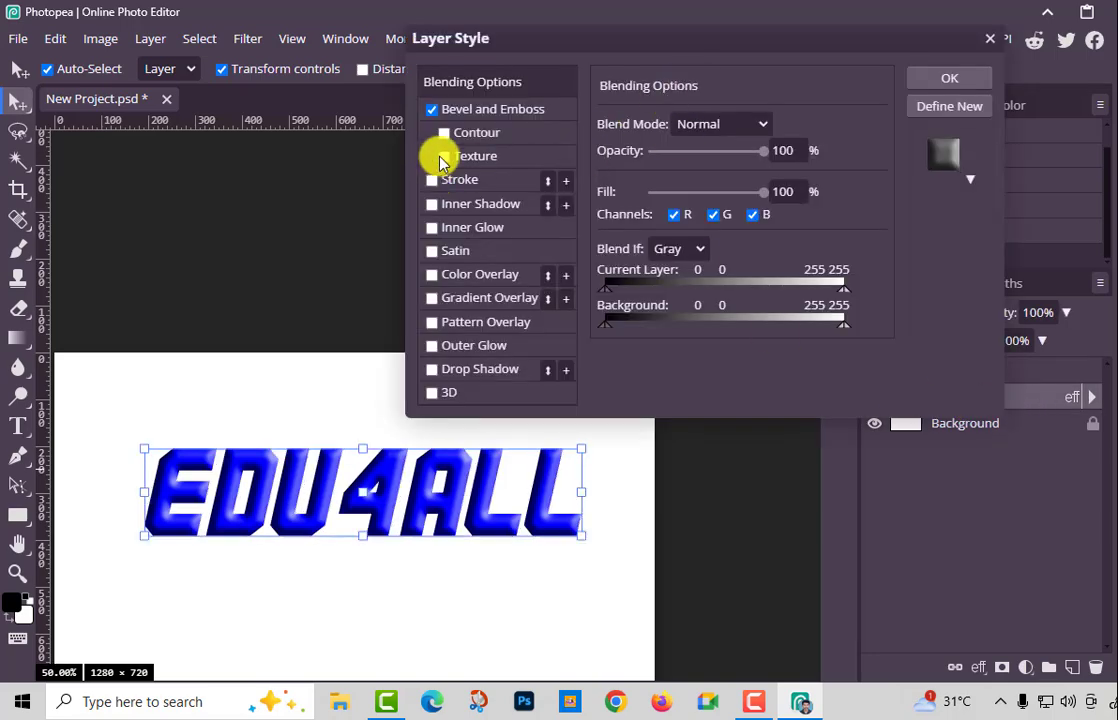
pyautogui.click(434, 109)
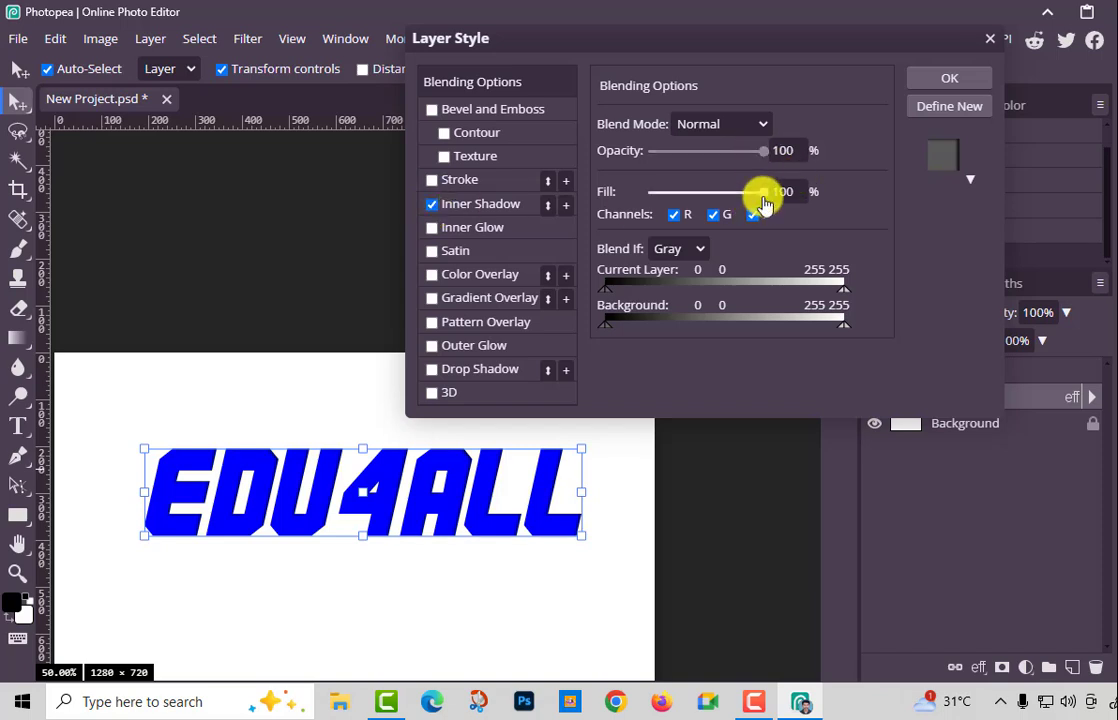
pyautogui.moveTo(762, 192)
pyautogui.mouseDown()
pyautogui.moveTo(705, 200)
pyautogui.moveTo(771, 192)
pyautogui.mouseUp()
pyautogui.click(434, 109)
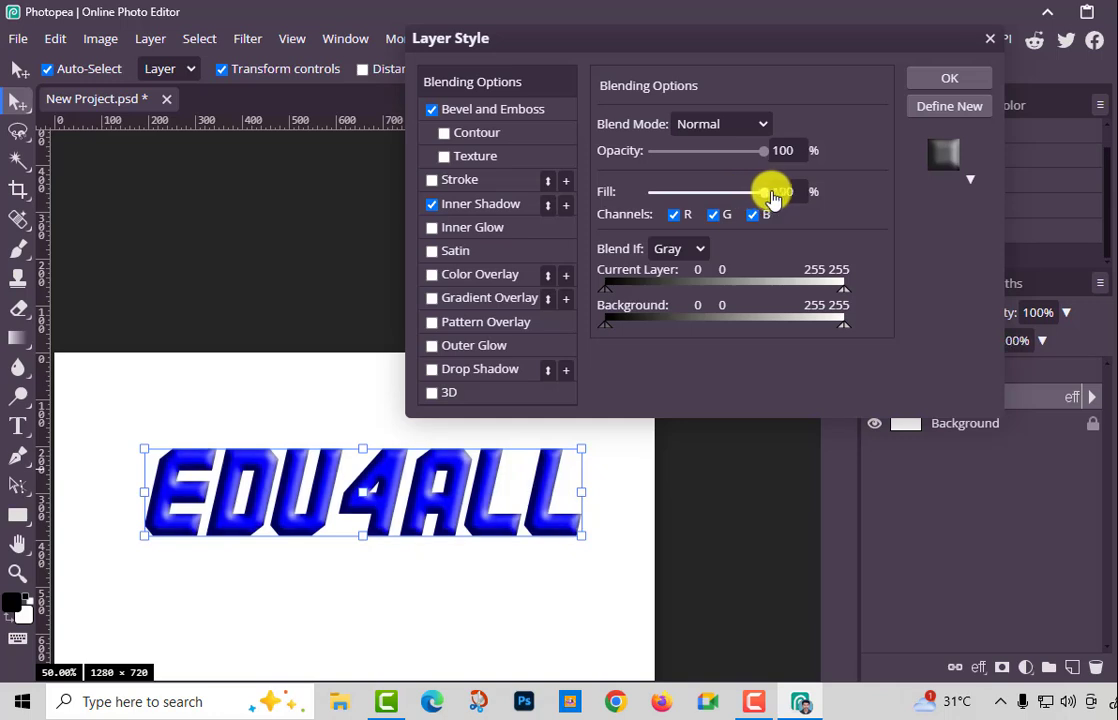
# Try Inner Glow on the text in place of Inner Shadow, and turn it off
pyautogui.click(431, 227)
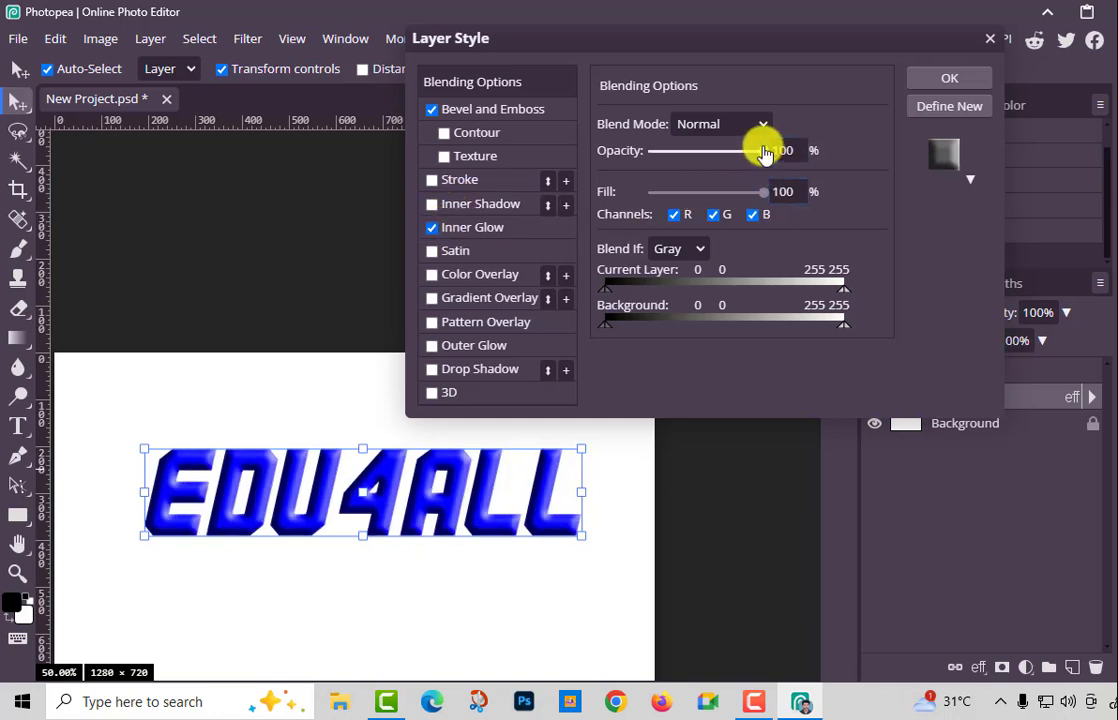
pyautogui.moveTo(761, 147); pyautogui.dragTo(781, 160)
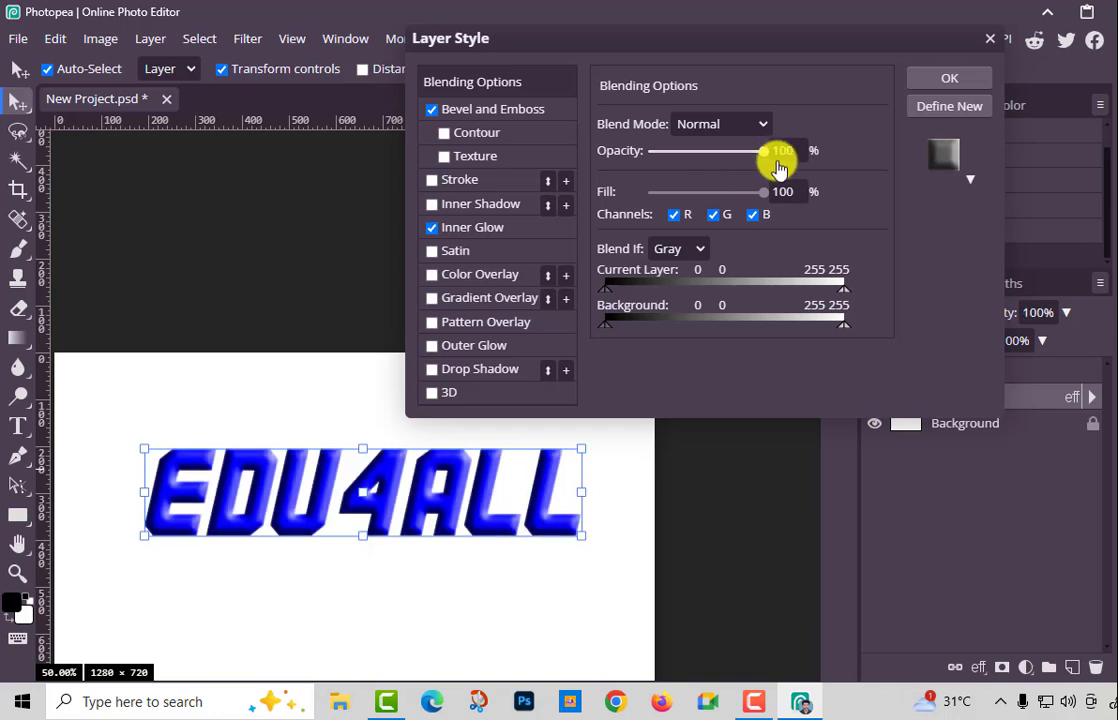
pyautogui.click(431, 227)
# Enable Satin on the Edu4all text and disable Bevel and Emboss
pyautogui.click(433, 252)
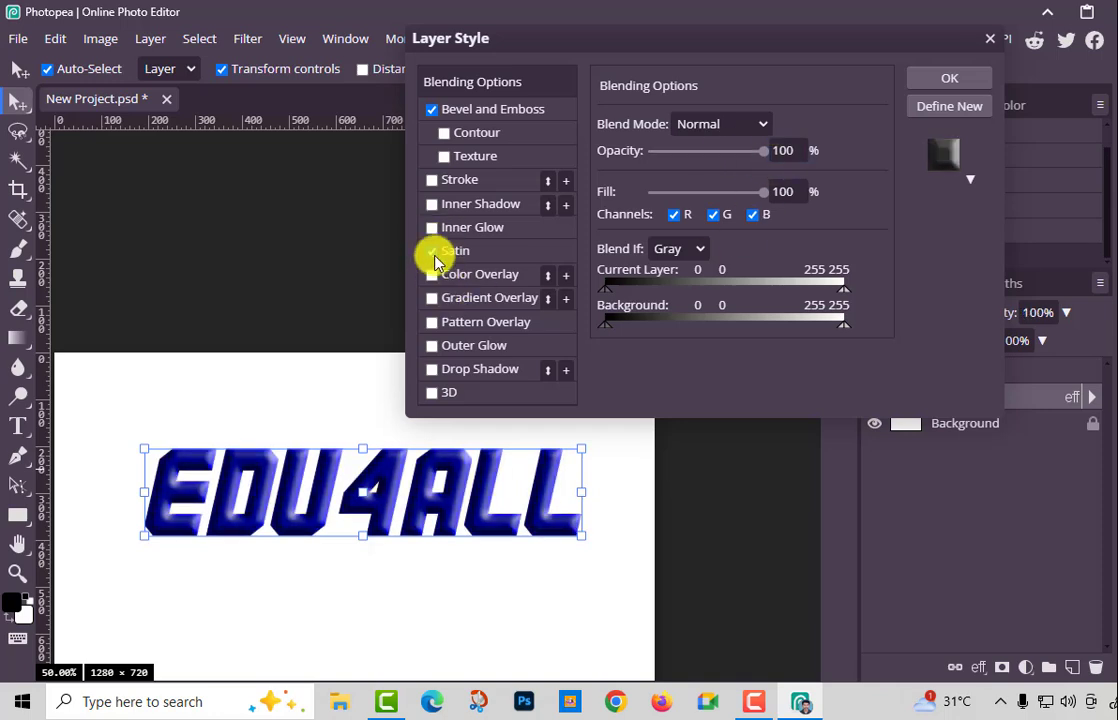
pyautogui.click(432, 110)
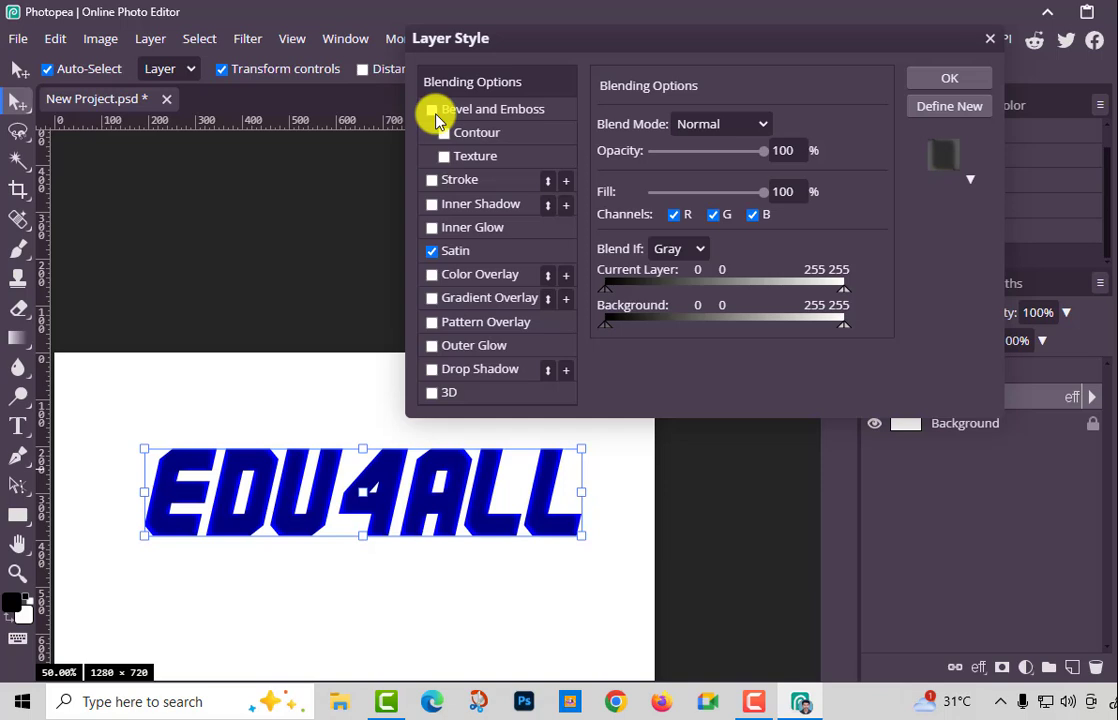
pyautogui.click(957, 168)
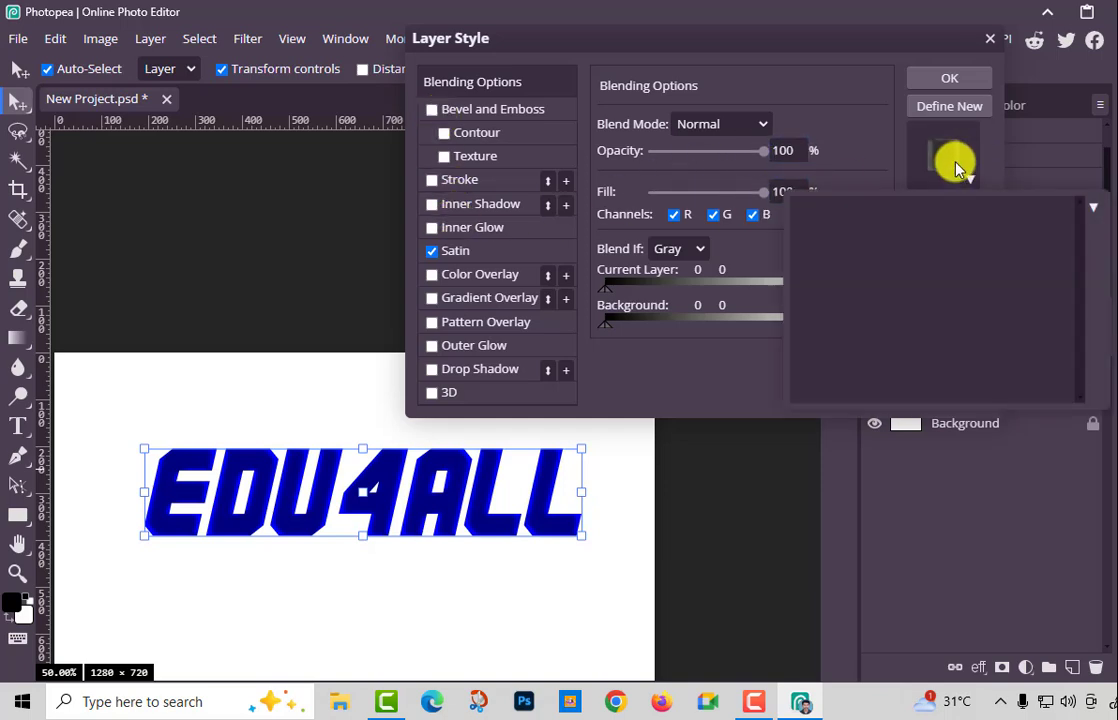
pyautogui.click(957, 168)
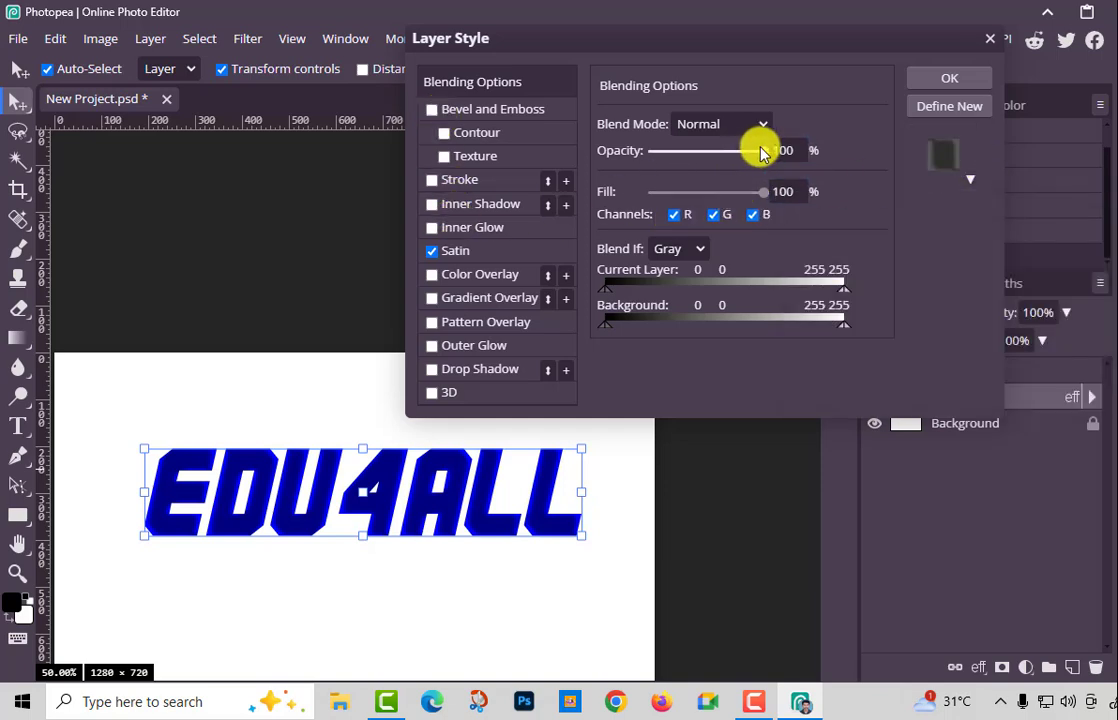
pyautogui.moveTo(762, 152); pyautogui.dragTo(766, 191)
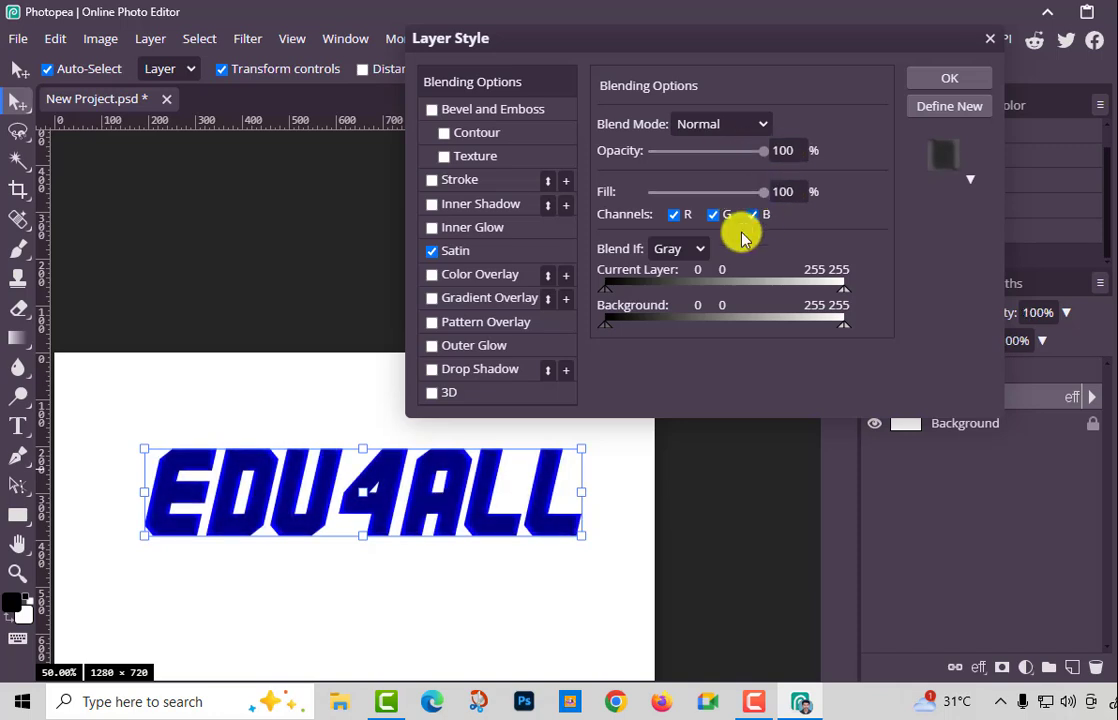
# Set Blend If to Red for the text layer and disable Satin
pyautogui.click(675, 249)
pyautogui.click(680, 297)
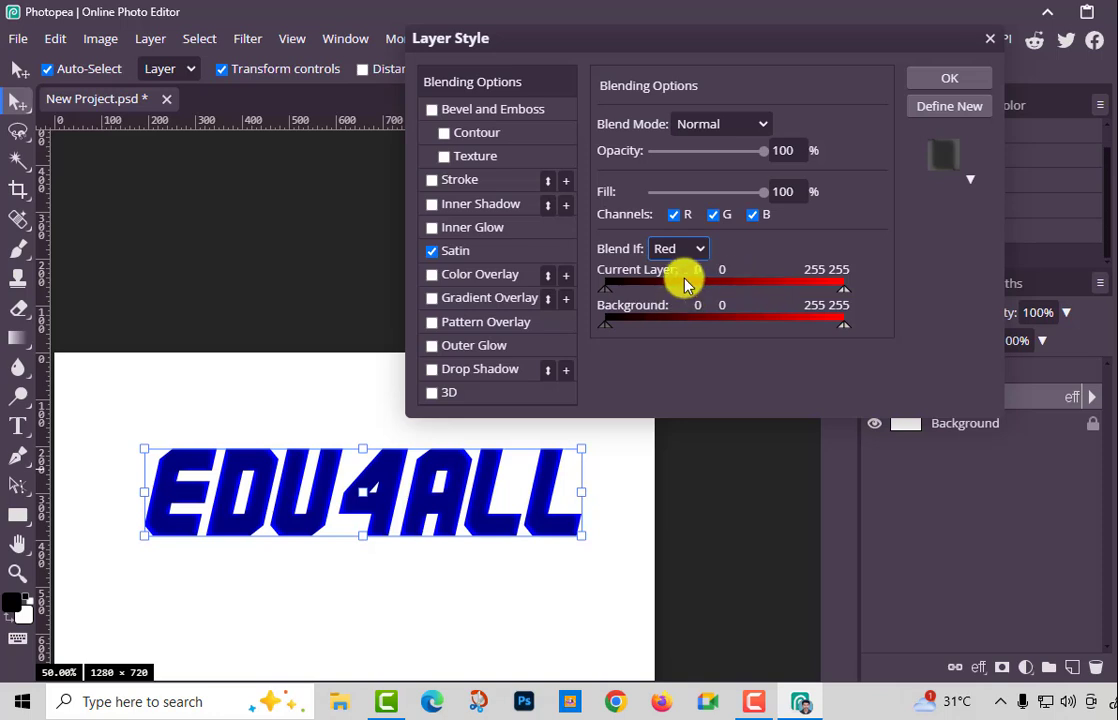
pyautogui.moveTo(611, 291); pyautogui.dragTo(564, 292)
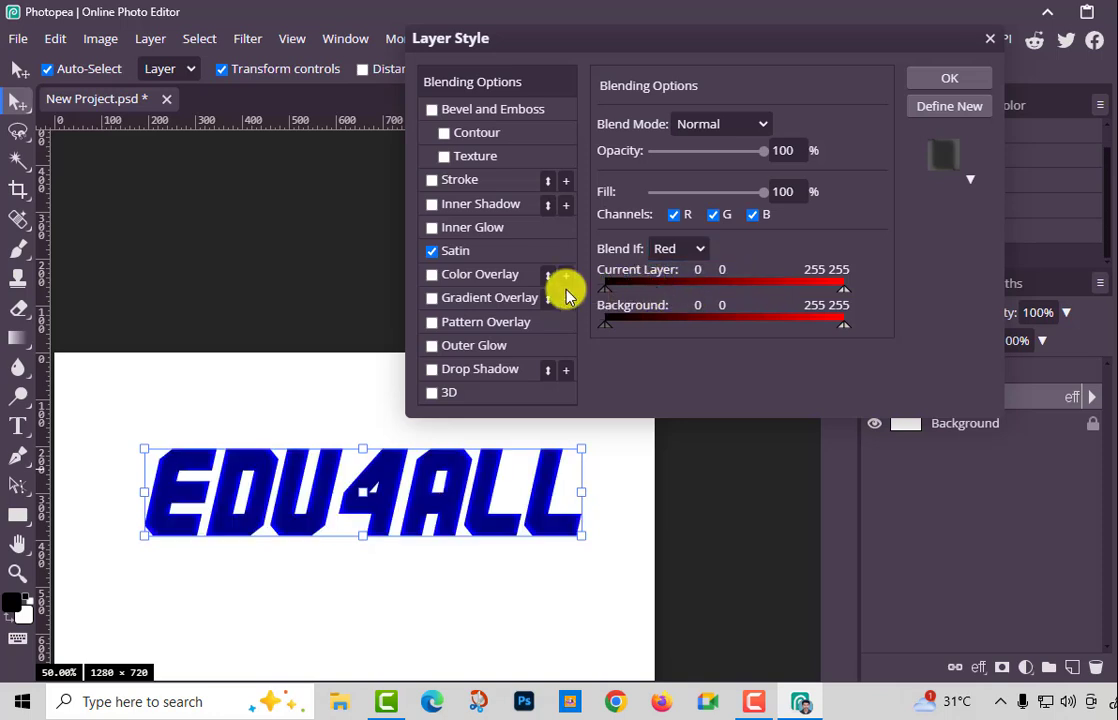
pyautogui.click(433, 253)
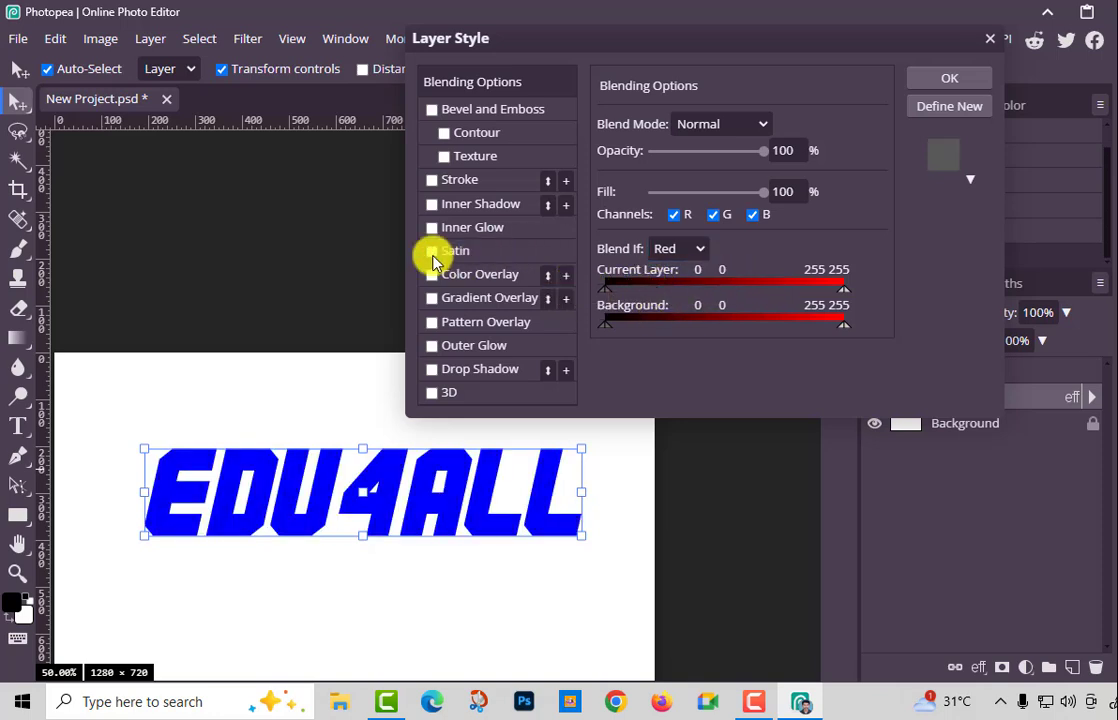
# Try Color Overlay on the text with 37% opacity, 8% fill, and the R, G and B channels off
pyautogui.click(433, 276)
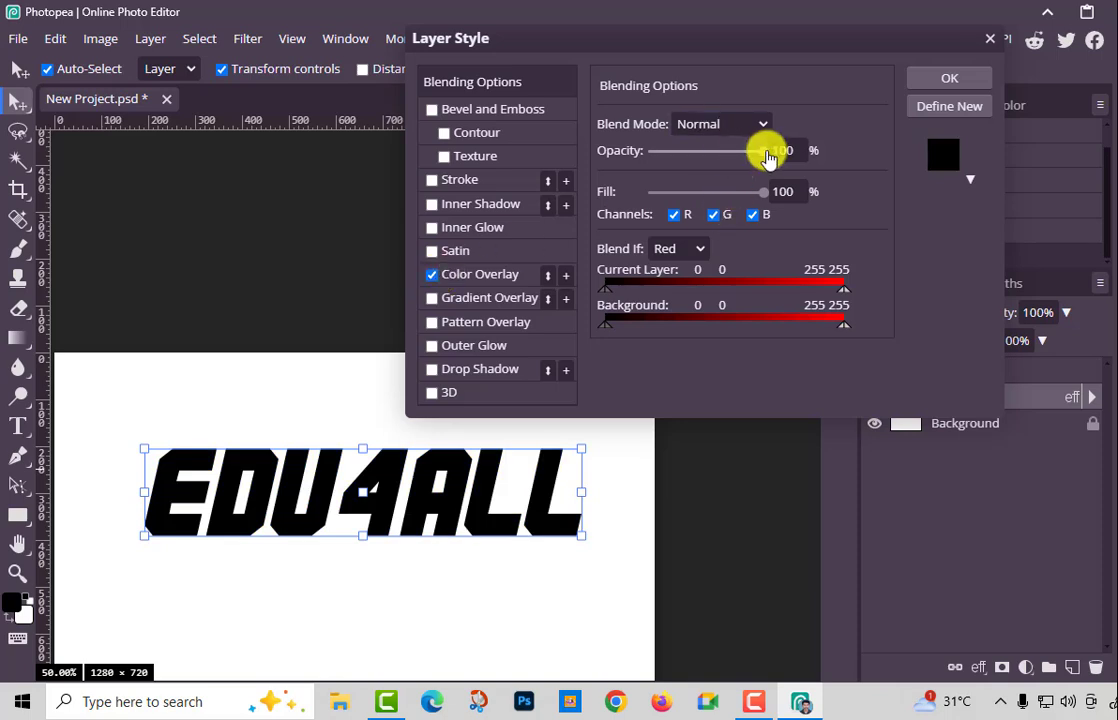
pyautogui.moveTo(766, 160); pyautogui.dragTo(694, 157)
pyautogui.moveTo(757, 201); pyautogui.dragTo(659, 187)
pyautogui.click(751, 215)
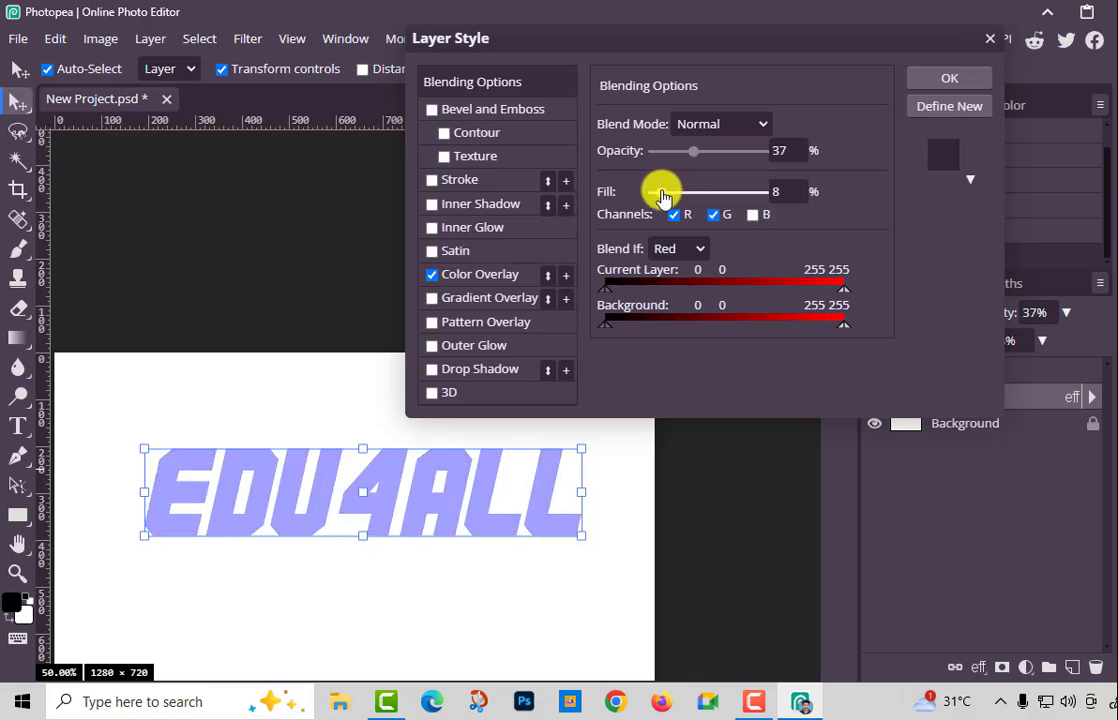
pyautogui.click(710, 217)
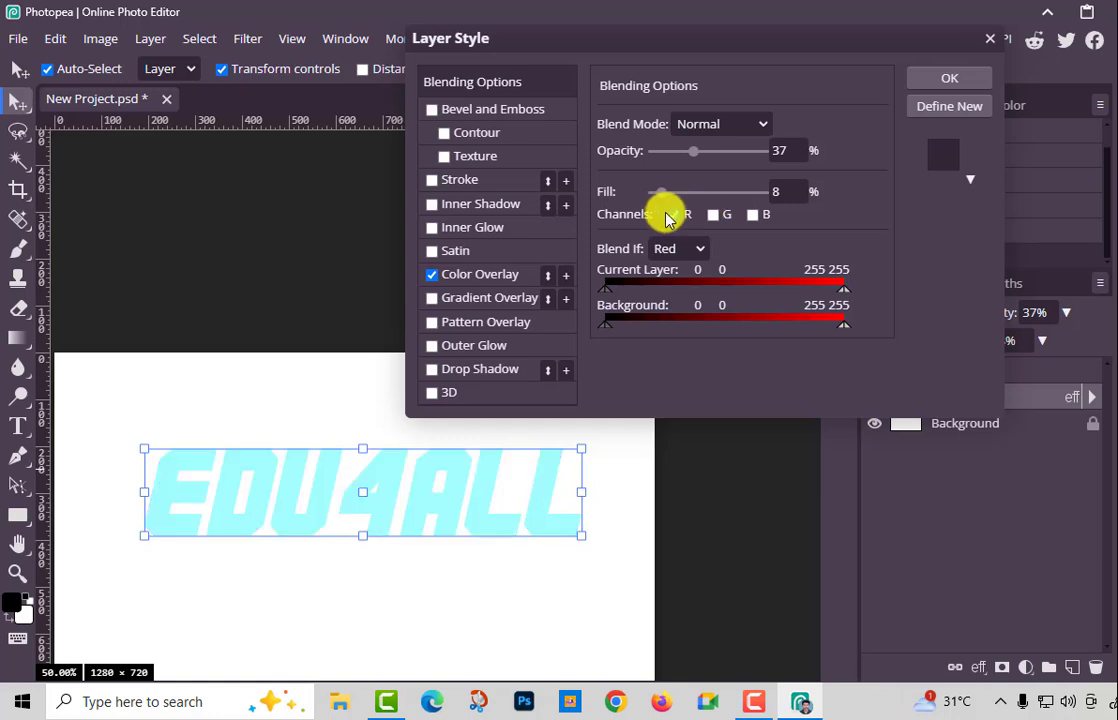
pyautogui.click(675, 217)
# Set the fill to 54%, re-enable the R, G and B channels, and remove Color Overlay from the text
pyautogui.moveTo(659, 190); pyautogui.dragTo(711, 192)
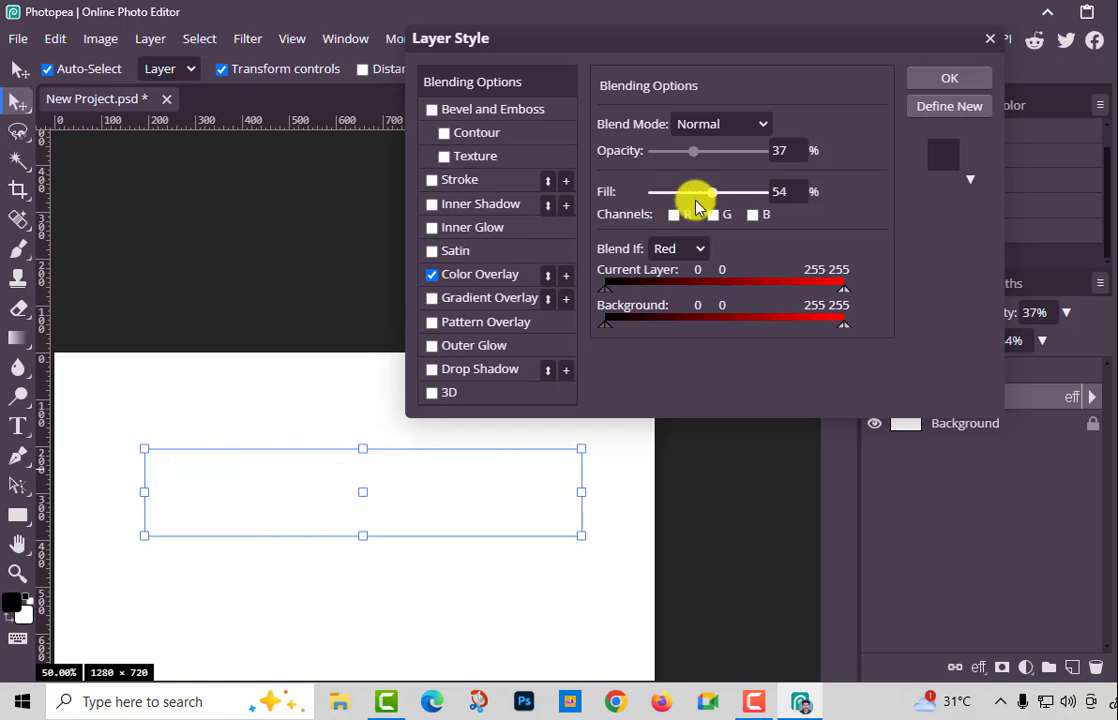
pyautogui.click(675, 215)
pyautogui.click(711, 215)
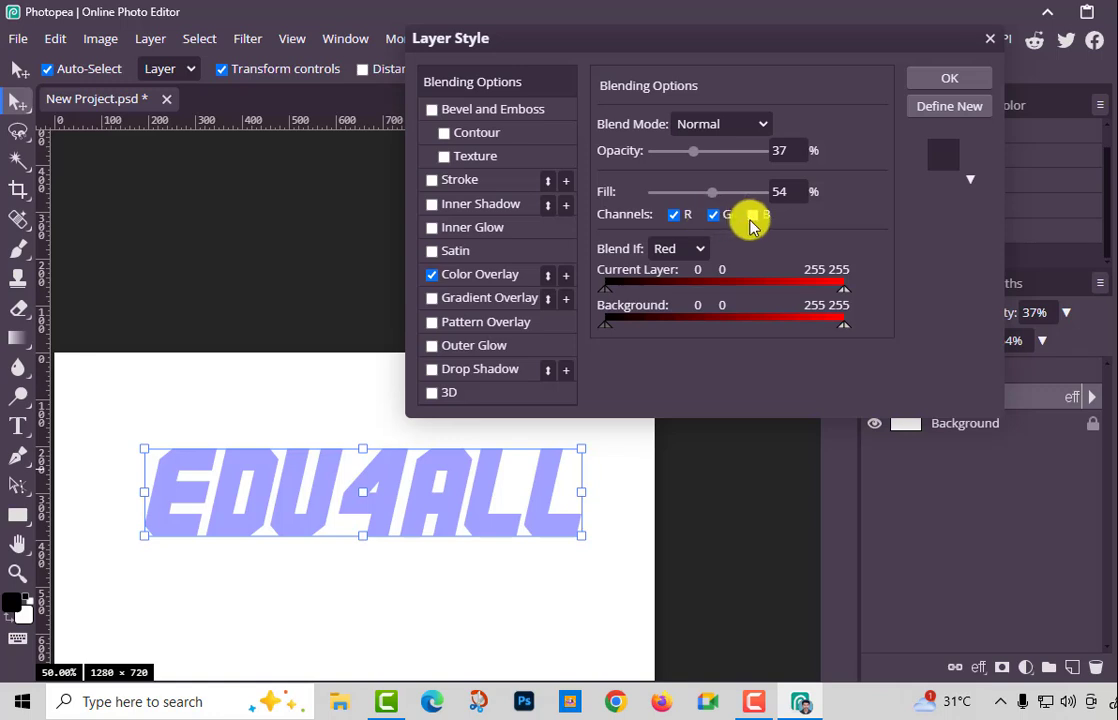
pyautogui.click(751, 215)
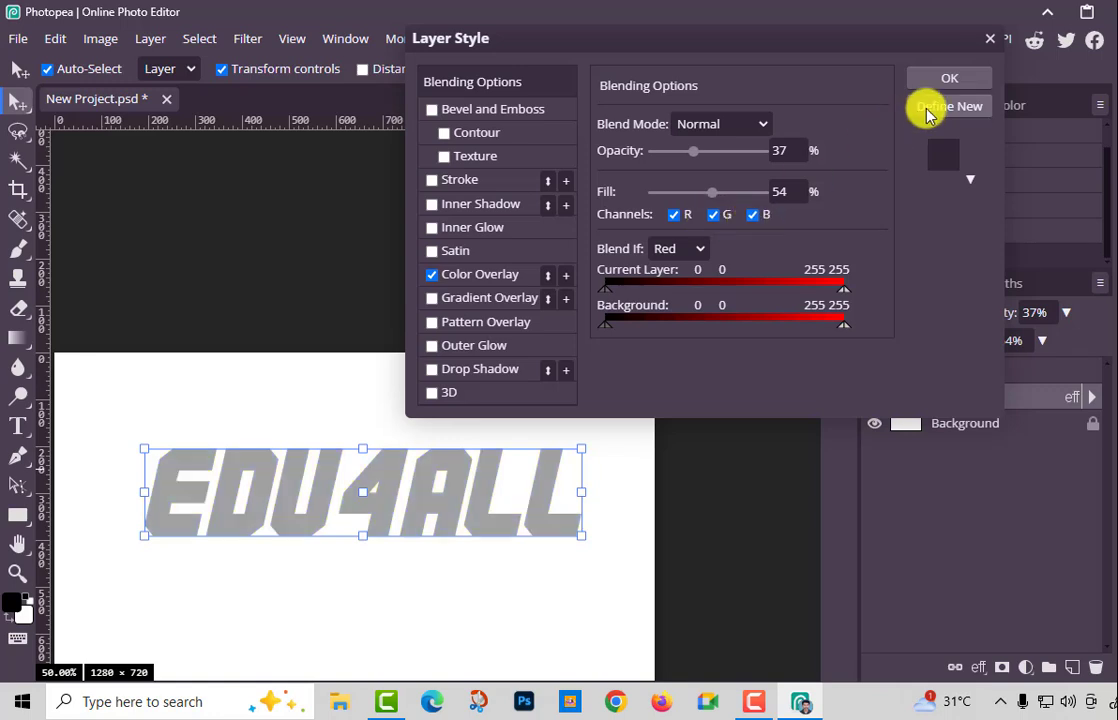
pyautogui.click(433, 276)
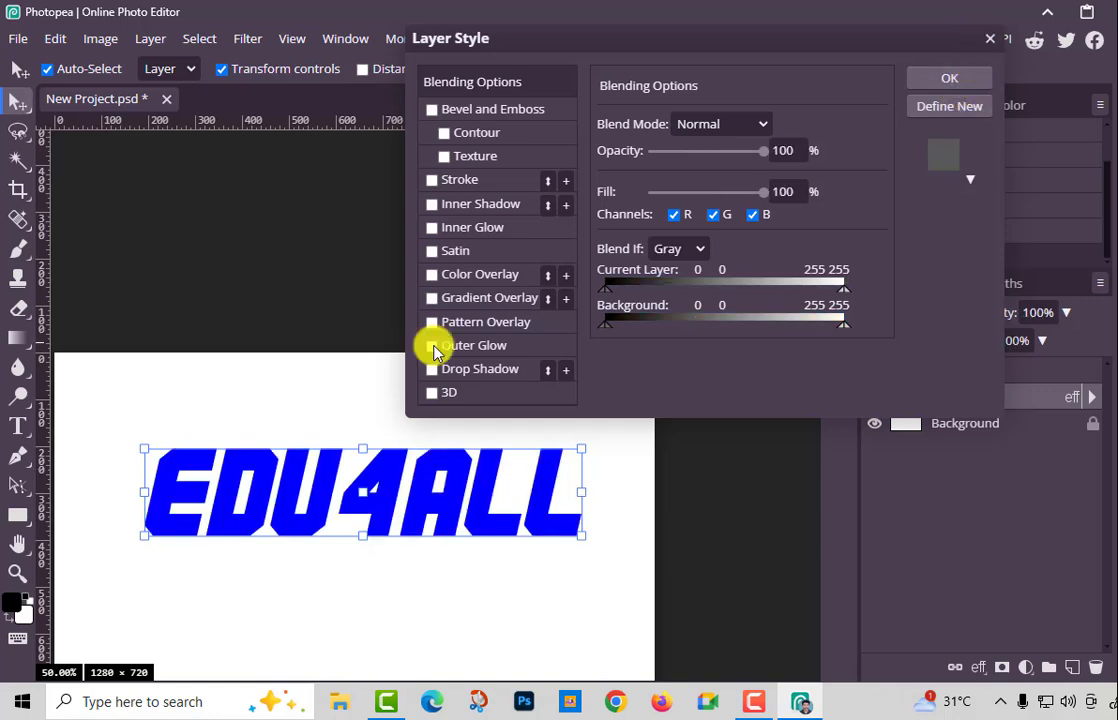
# Try a Drop Shadow on the text with 48% opacity, 1 px distance, 100% spread, 10 px size and 60% noise, and disable it
pyautogui.click(439, 372)
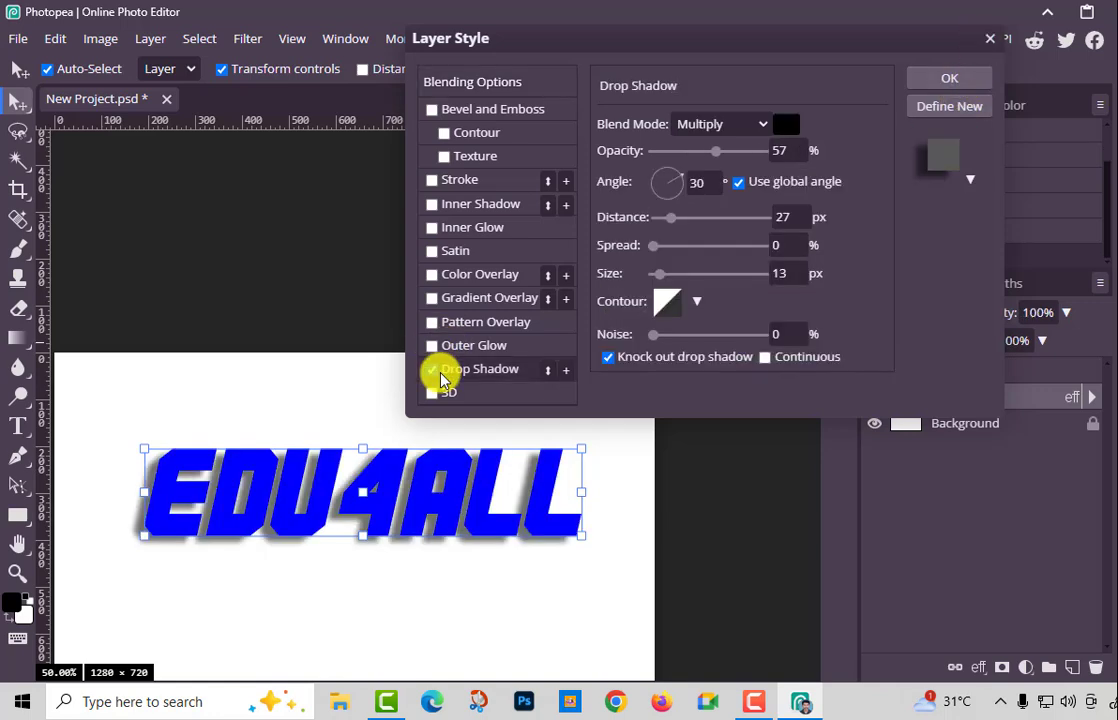
pyautogui.moveTo(669, 222); pyautogui.dragTo(659, 282)
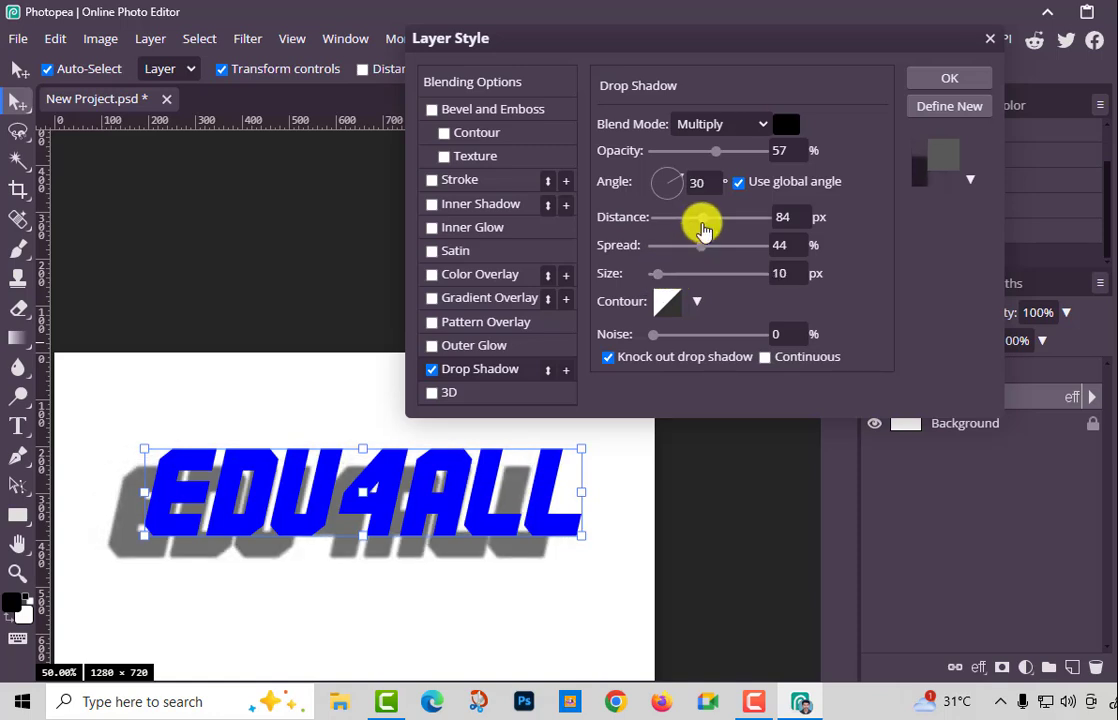
pyautogui.moveTo(699, 220); pyautogui.dragTo(767, 255)
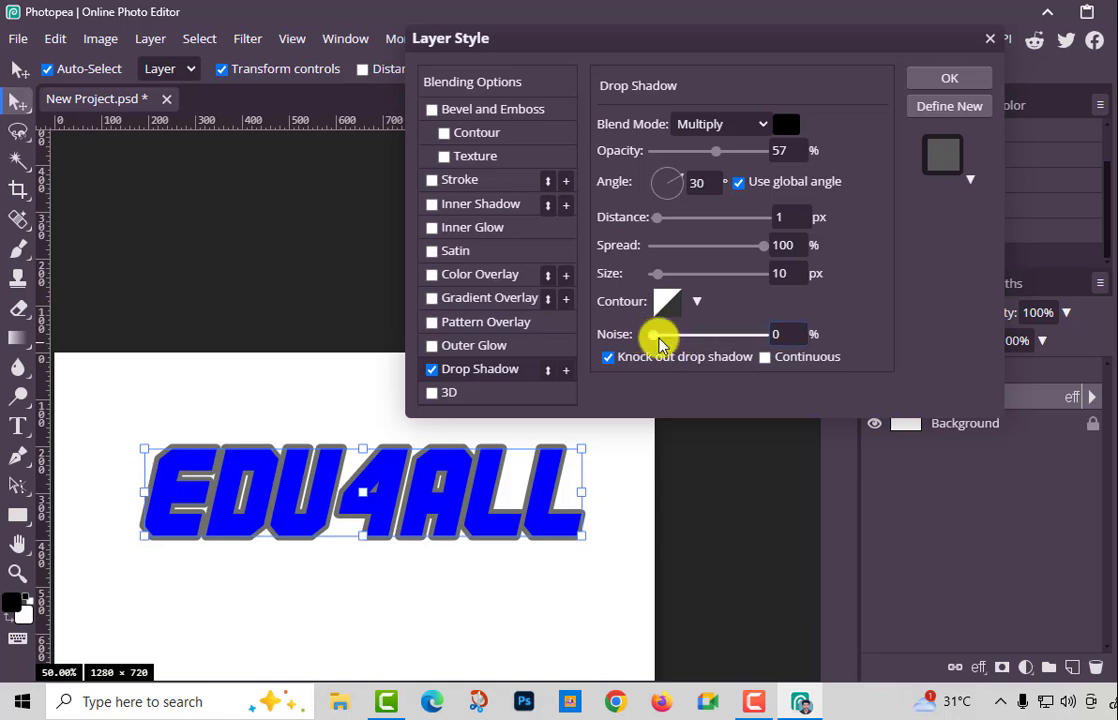
pyautogui.moveTo(654, 334); pyautogui.dragTo(716, 334)
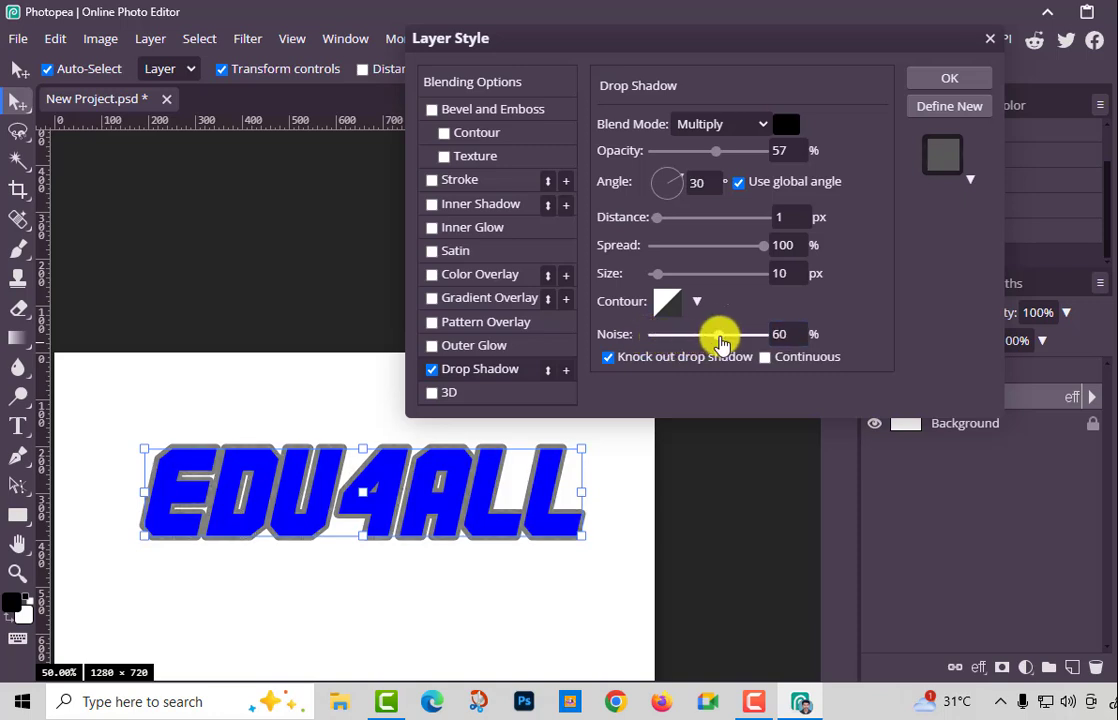
pyautogui.moveTo(717, 151); pyautogui.dragTo(707, 180)
pyautogui.click(707, 180)
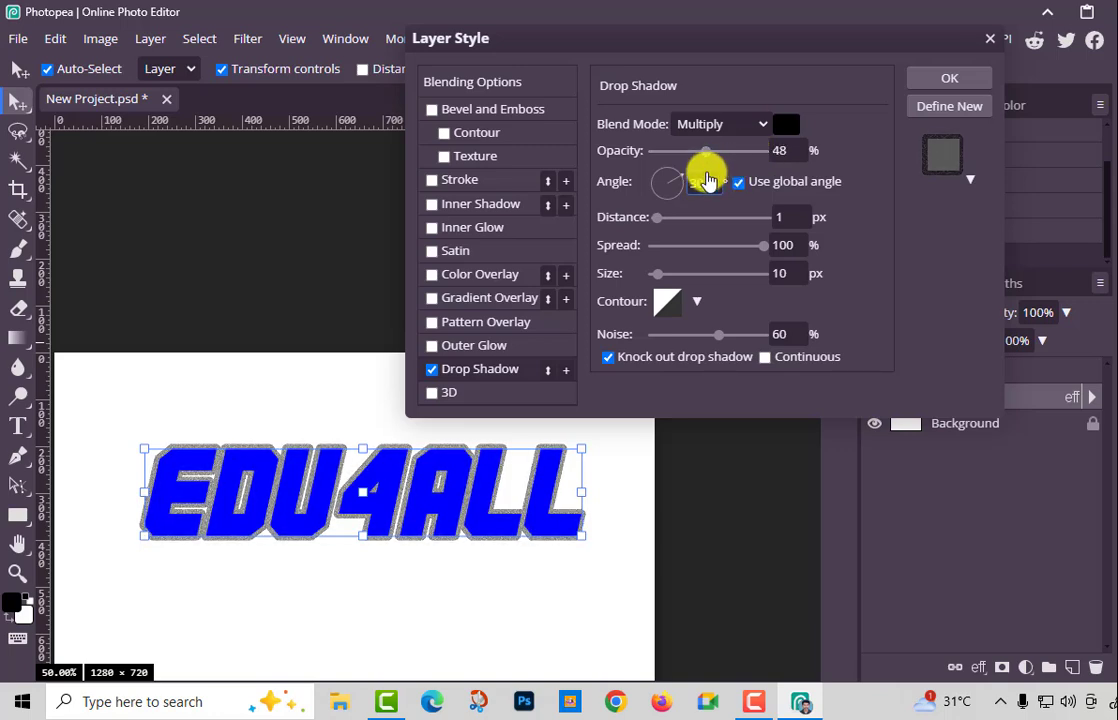
pyautogui.click(432, 369)
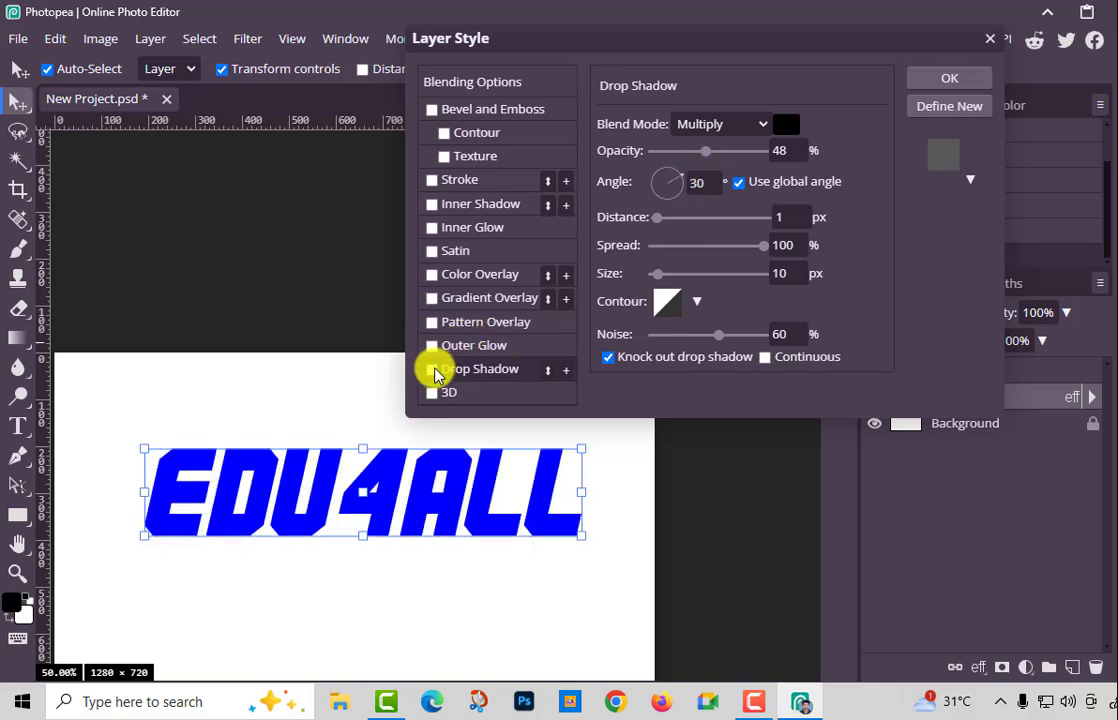
# Apply the 3D effect to the Edu4all text, setting the disabled Drop Shadow to 34% opacity, 134 px distance and 125 px size
pyautogui.click(433, 394)
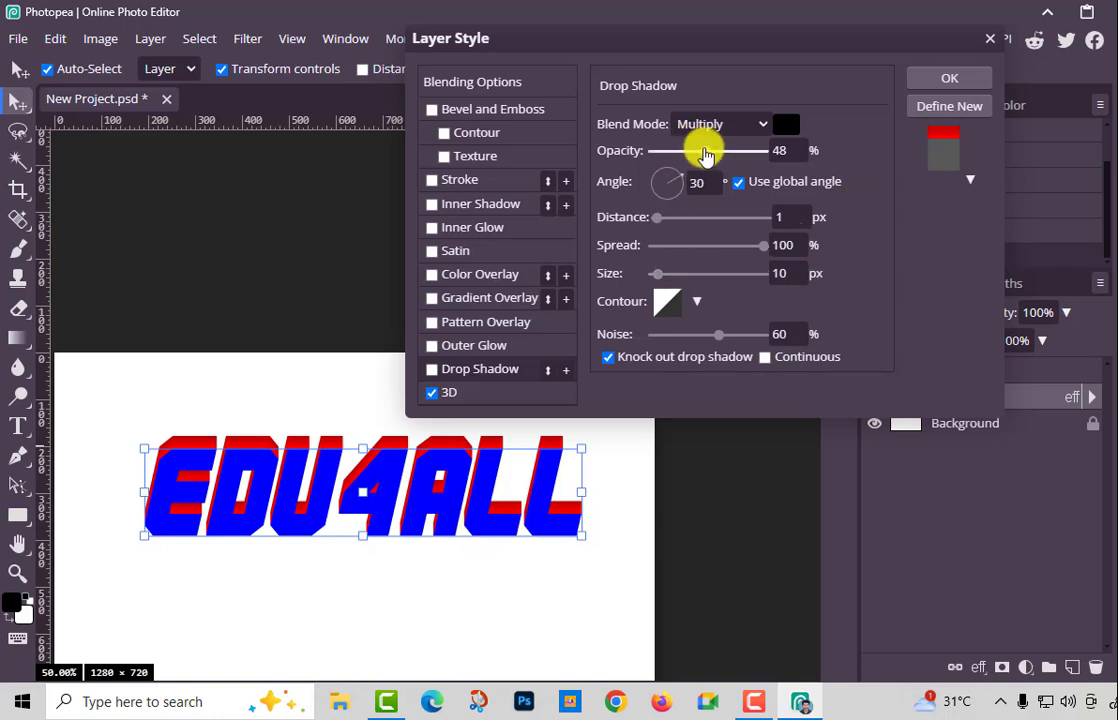
pyautogui.moveTo(706, 149); pyautogui.dragTo(692, 152)
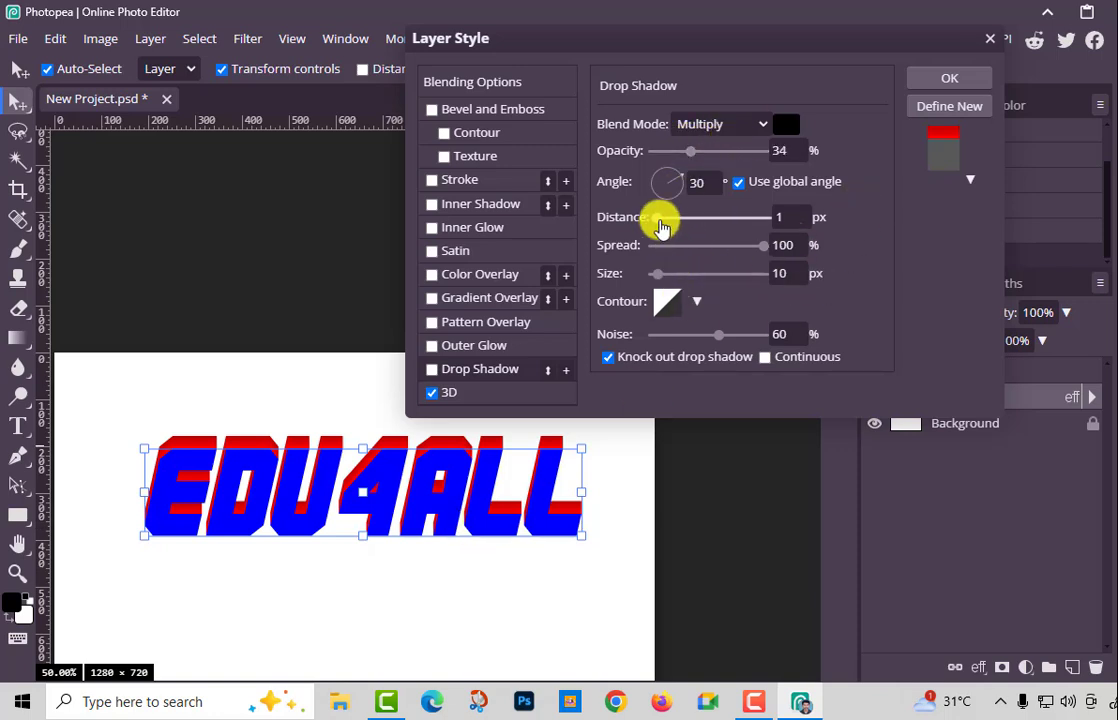
pyautogui.moveTo(658, 220); pyautogui.dragTo(724, 231)
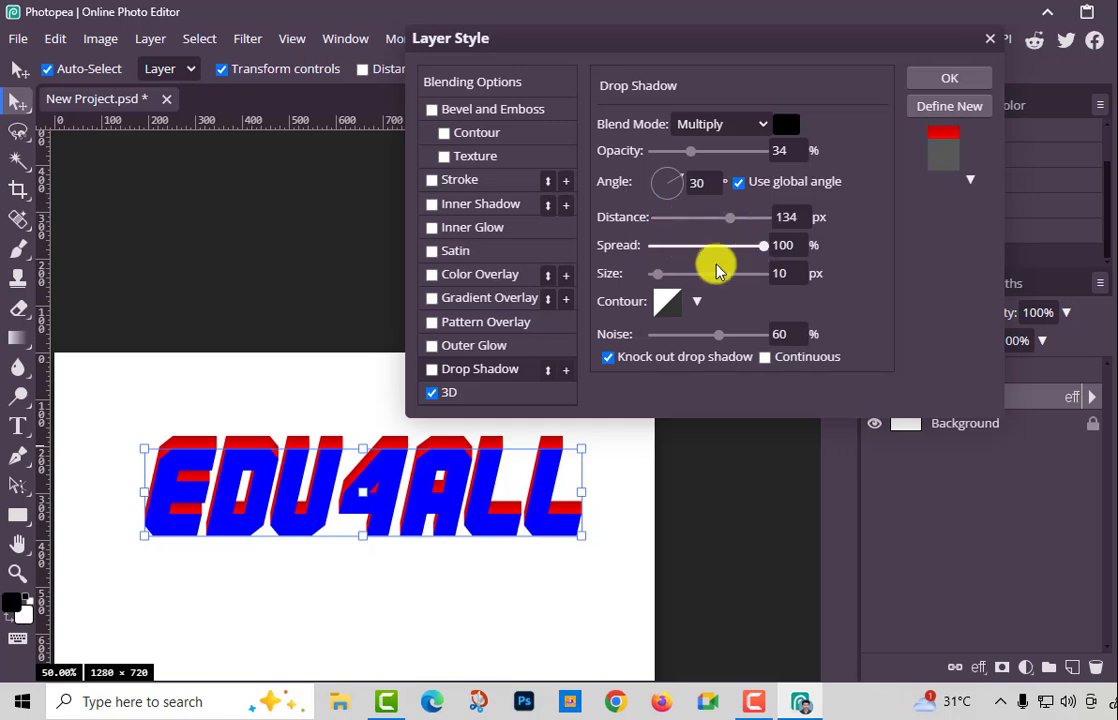
pyautogui.moveTo(660, 281); pyautogui.dragTo(721, 272)
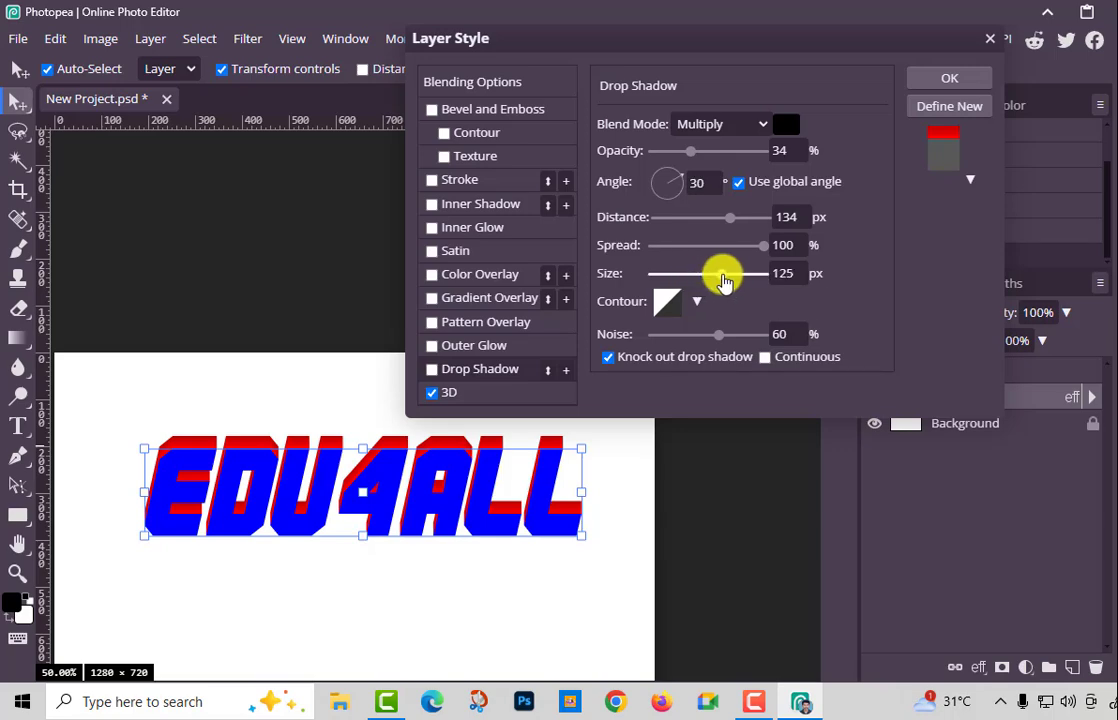
pyautogui.click(960, 77)
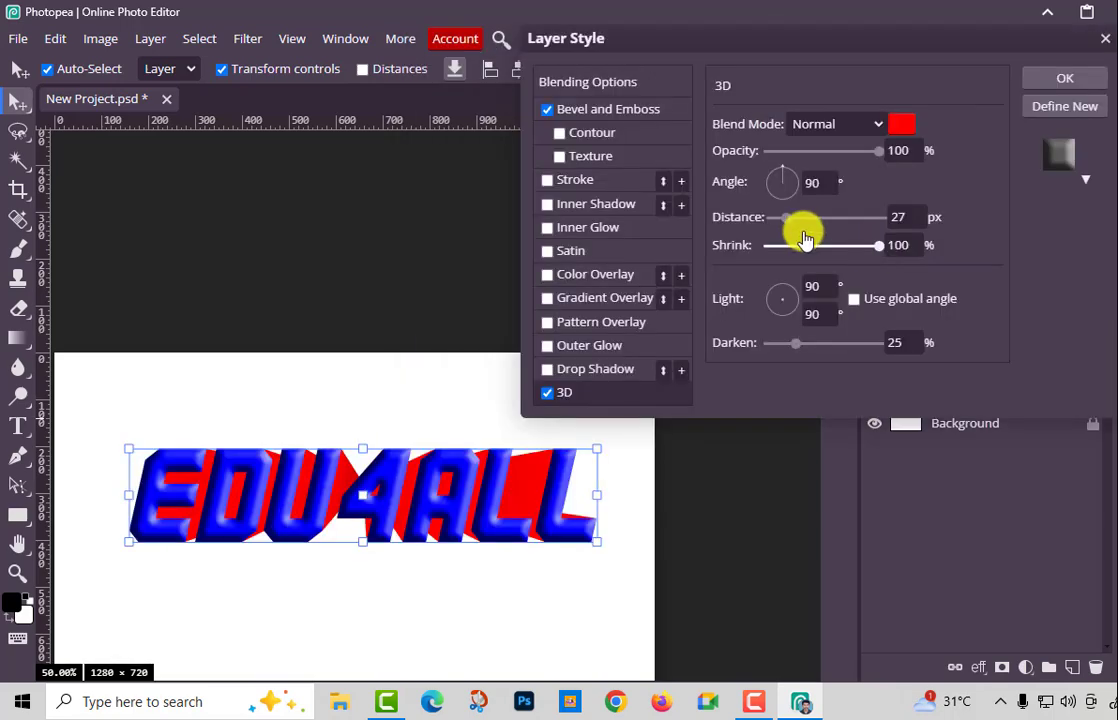
# Set the text's 3D effect to 129 px distance, 96% shrink, a -146° angle and a light direction of -44° and 0°
pyautogui.scroll(-4, 803, 236)
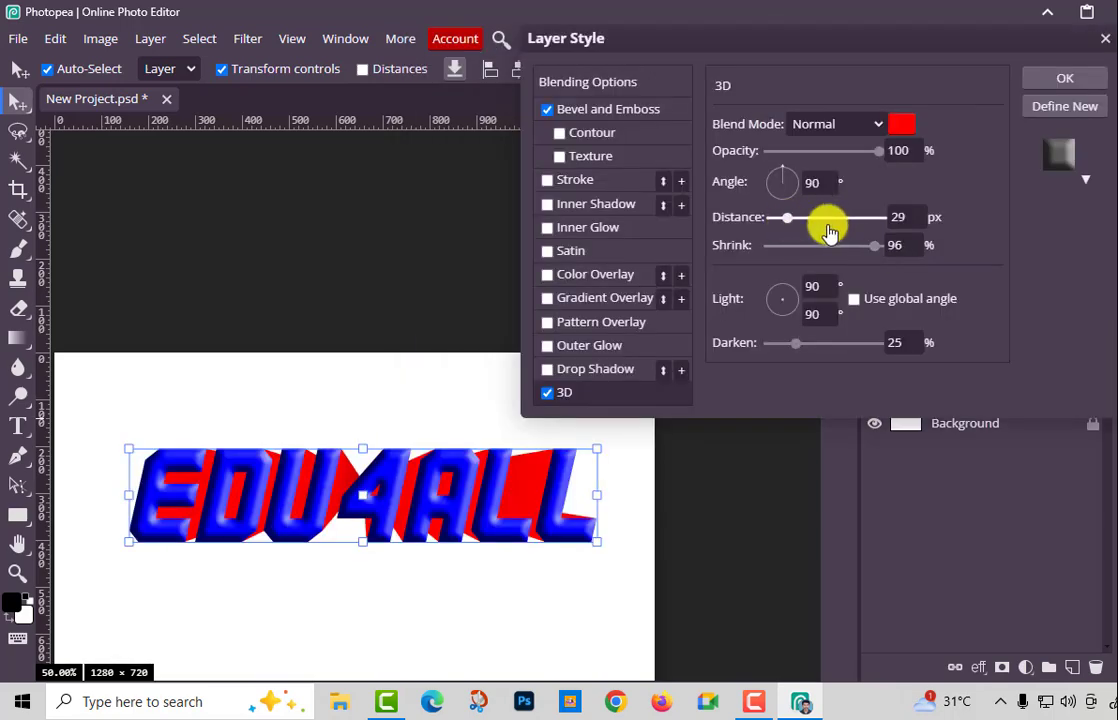
pyautogui.click(829, 219)
pyautogui.moveTo(834, 218); pyautogui.dragTo(843, 220)
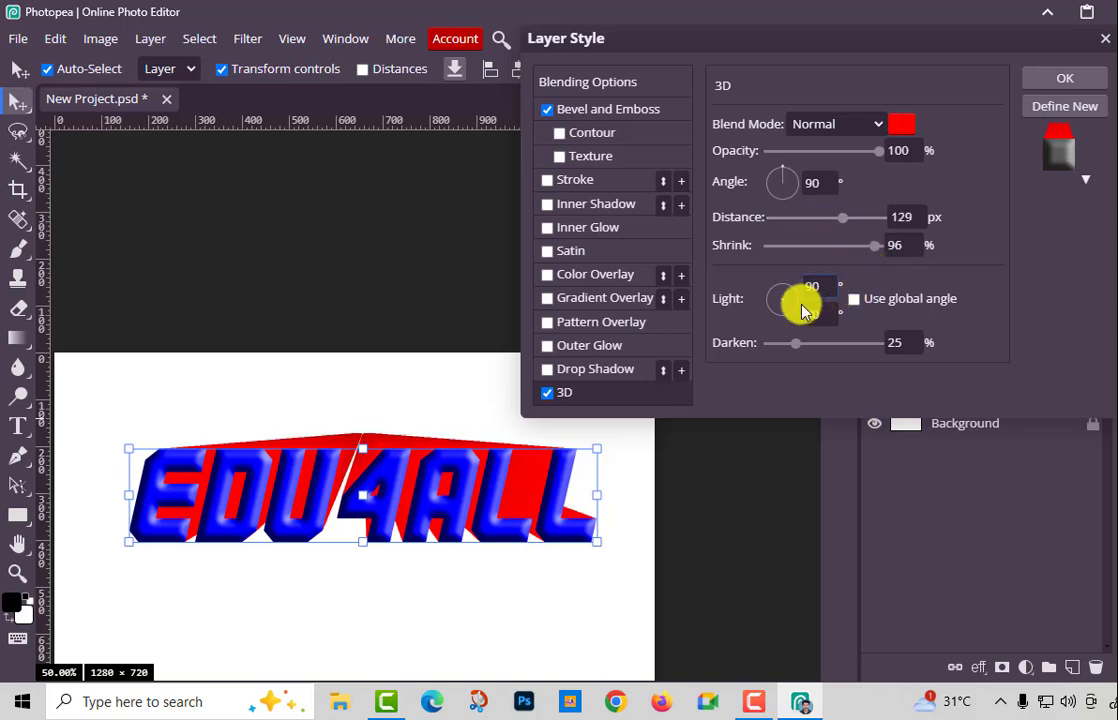
pyautogui.moveTo(798, 312)
pyautogui.mouseDown()
pyautogui.moveTo(833, 290)
pyautogui.moveTo(789, 170)
pyautogui.moveTo(729, 180)
pyautogui.moveTo(710, 213)
pyautogui.moveTo(766, 179)
pyautogui.moveTo(745, 210)
pyautogui.moveTo(774, 182)
pyautogui.moveTo(761, 180)
pyautogui.mouseUp()
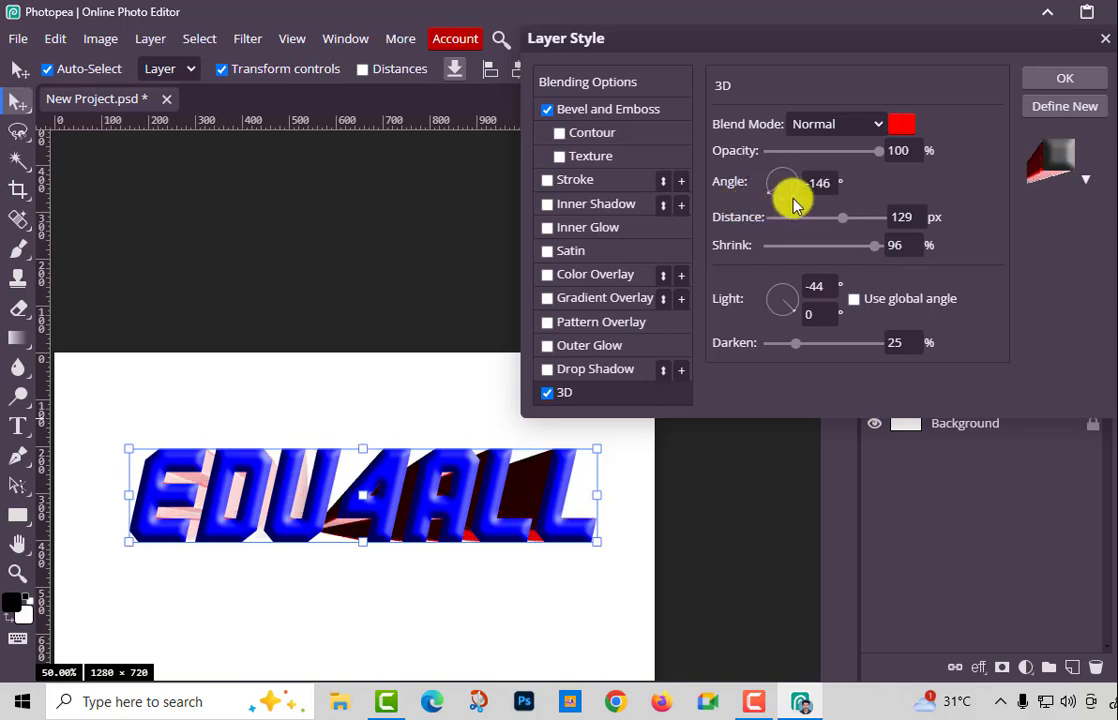
# Set the 3D effect's angle to 16°, distance to 172 px and shrink to 42%, and apply the layer style
pyautogui.click(793, 199)
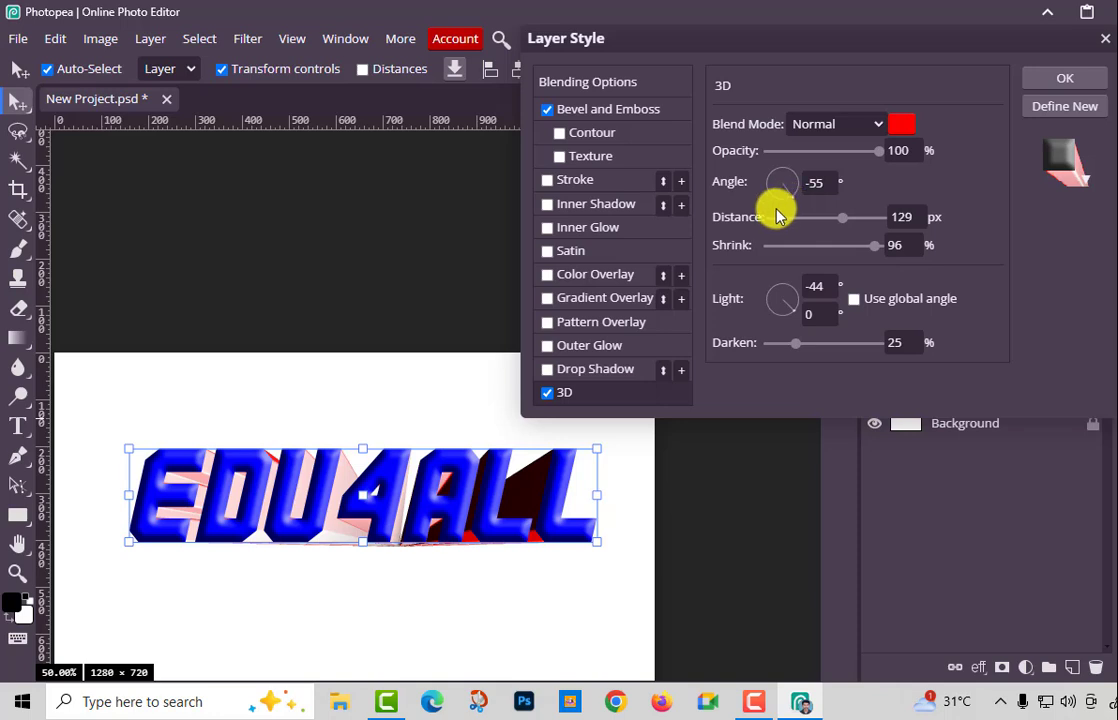
pyautogui.click(809, 176)
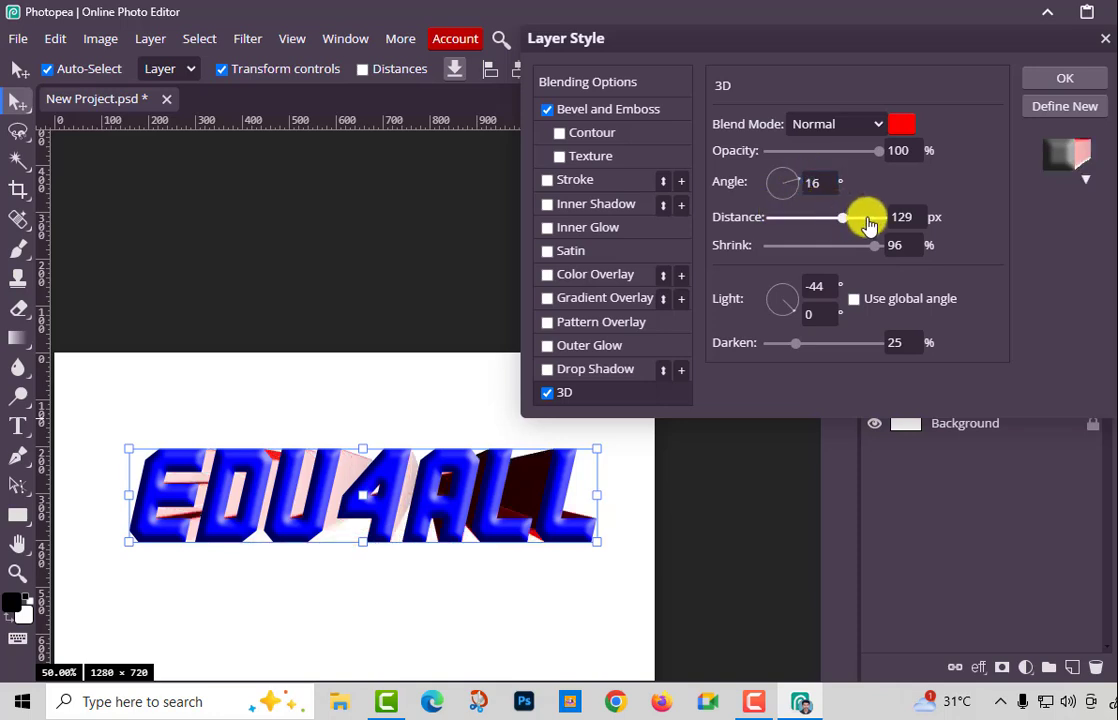
pyautogui.click(868, 220)
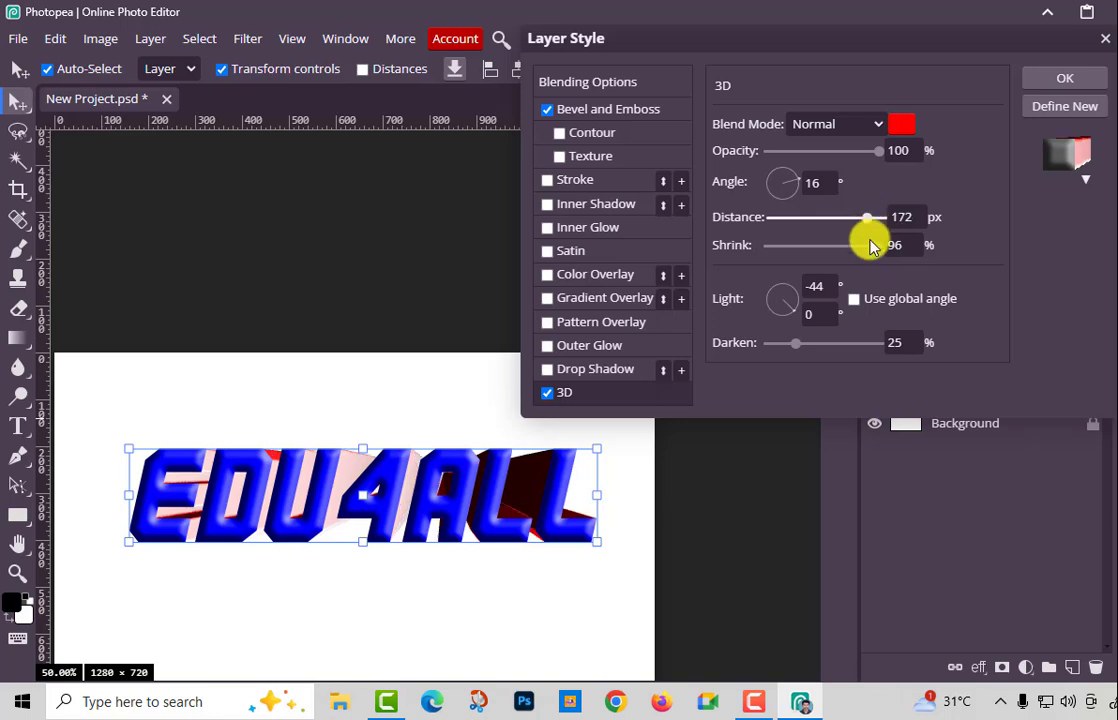
pyautogui.click(816, 250)
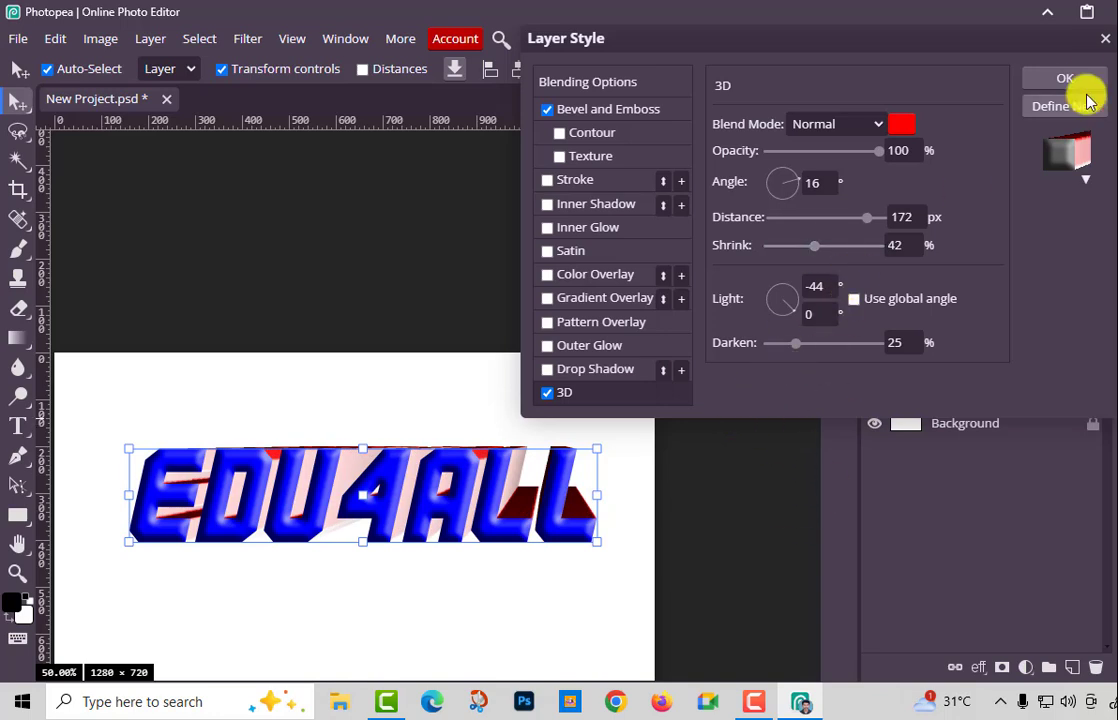
pyautogui.click(1085, 80)
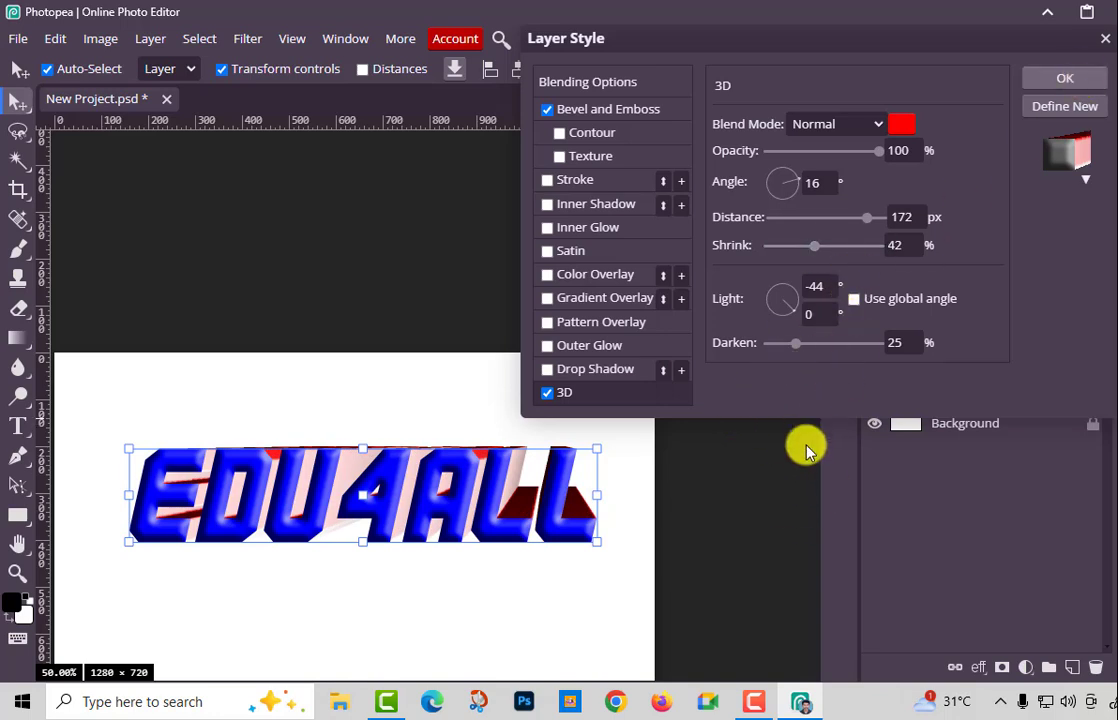
# Add a new layer, hide the empty text layer, and choose the orange-yellow-orange preset for the Gradient tool
pyautogui.hscroll(1, 692, 408)
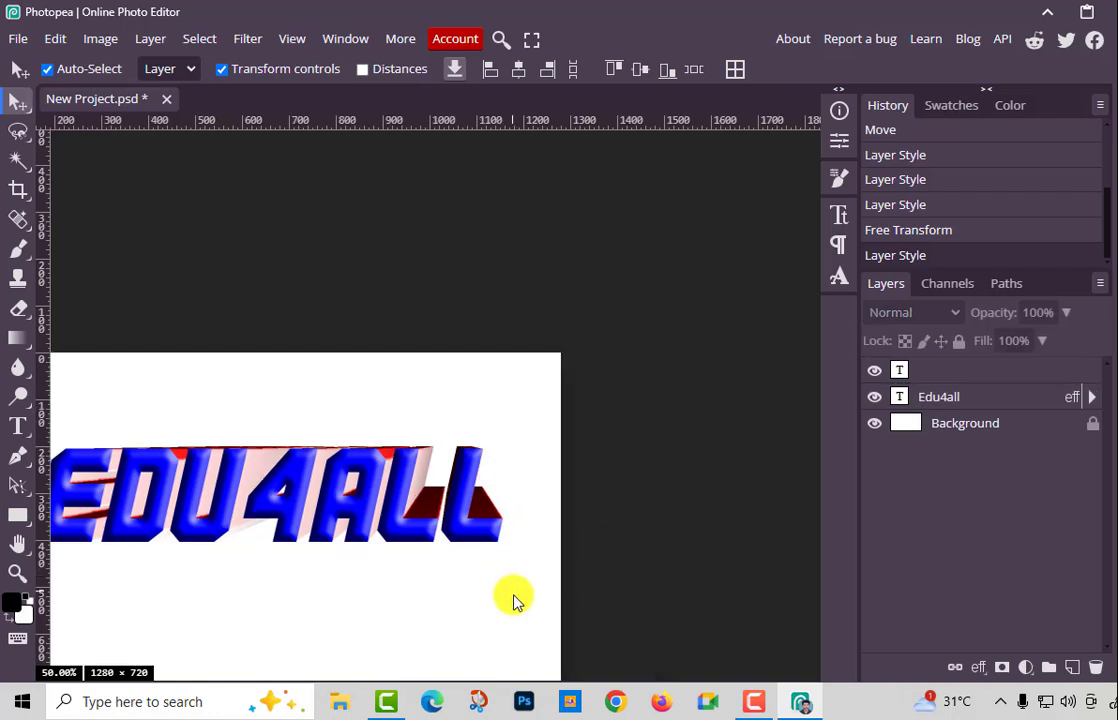
pyautogui.moveTo(190, 554); pyautogui.dragTo(332, 459)
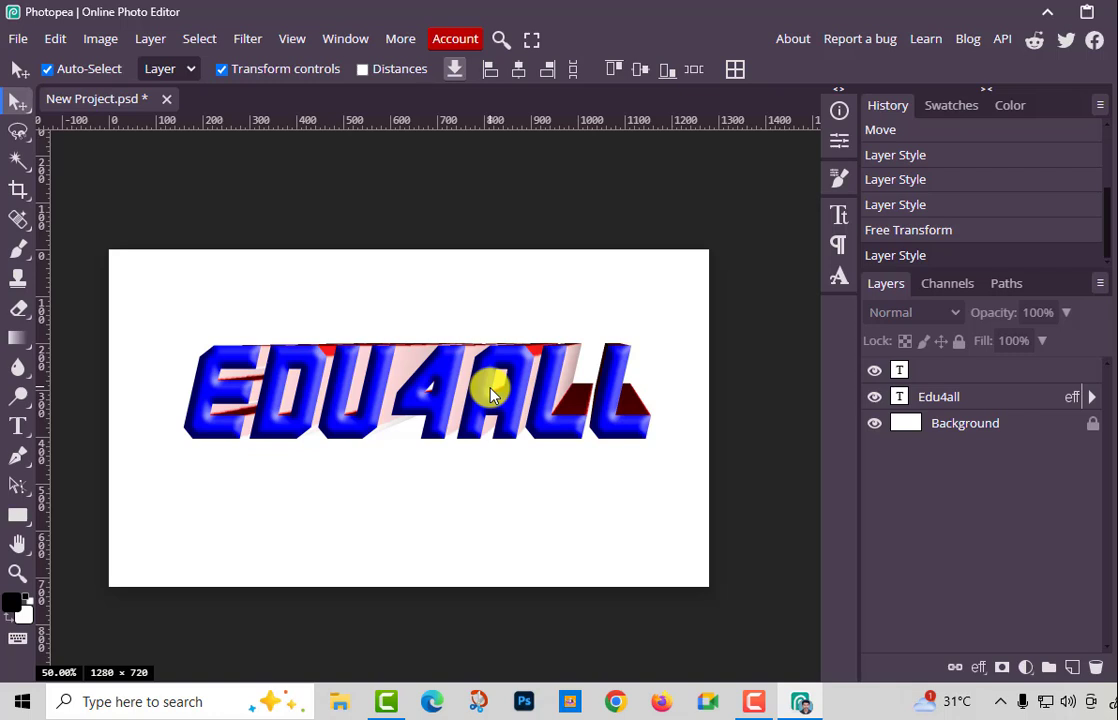
pyautogui.click(20, 341)
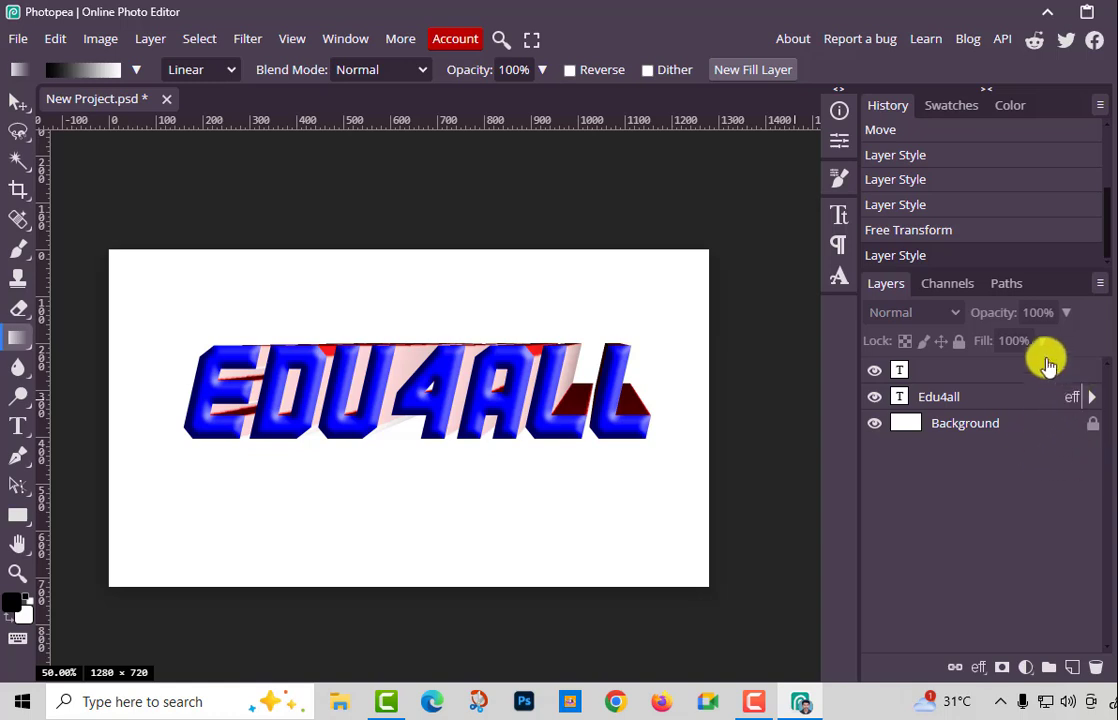
pyautogui.click(1072, 668)
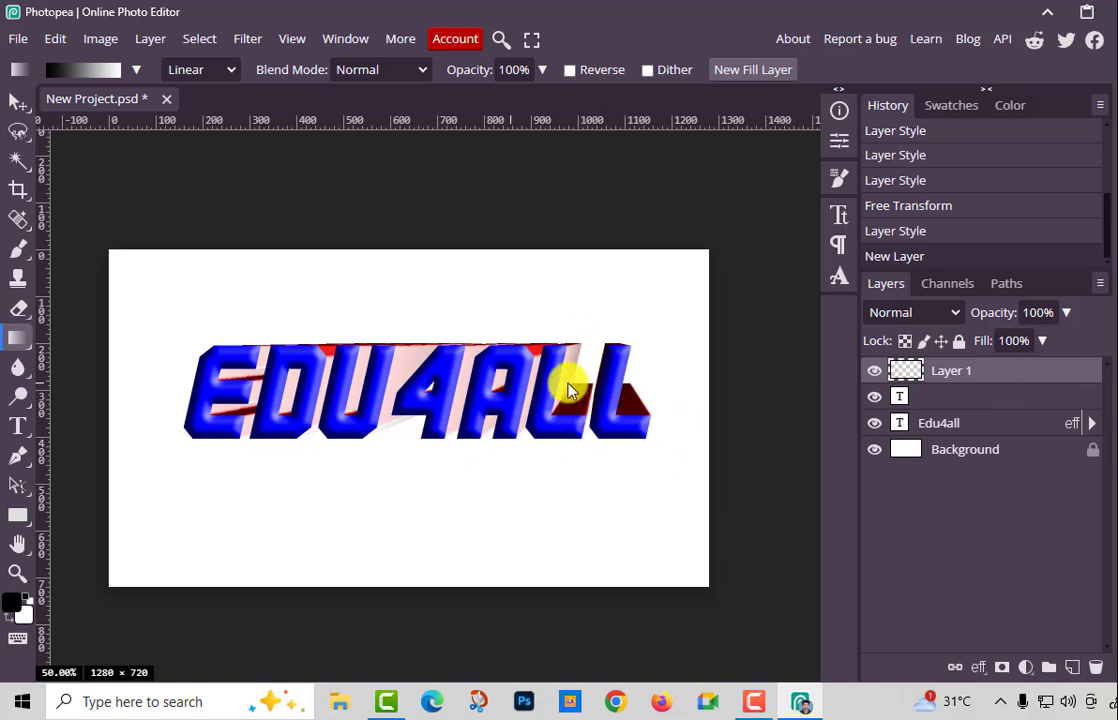
pyautogui.click(873, 397)
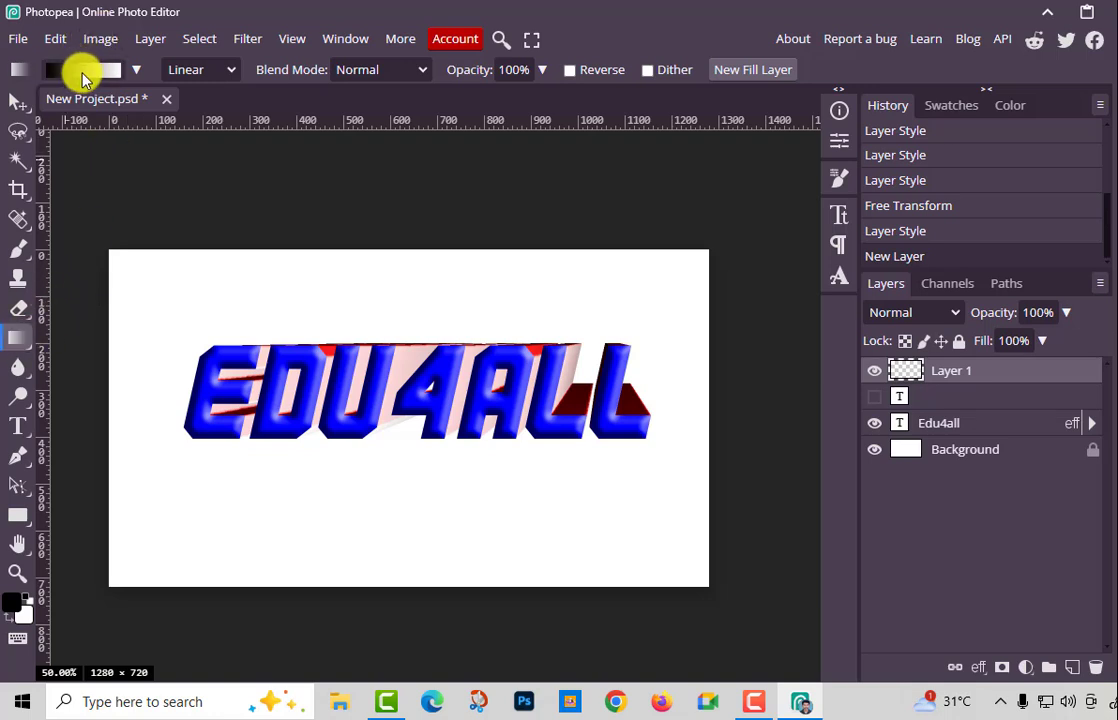
pyautogui.click(134, 70)
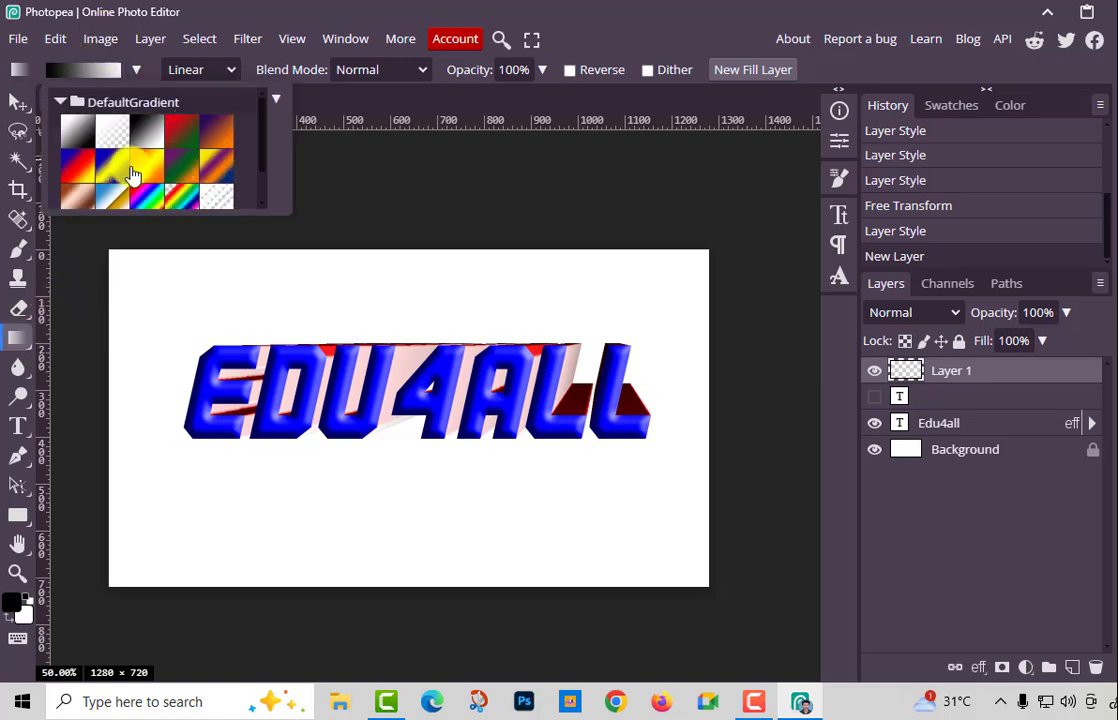
pyautogui.click(143, 288)
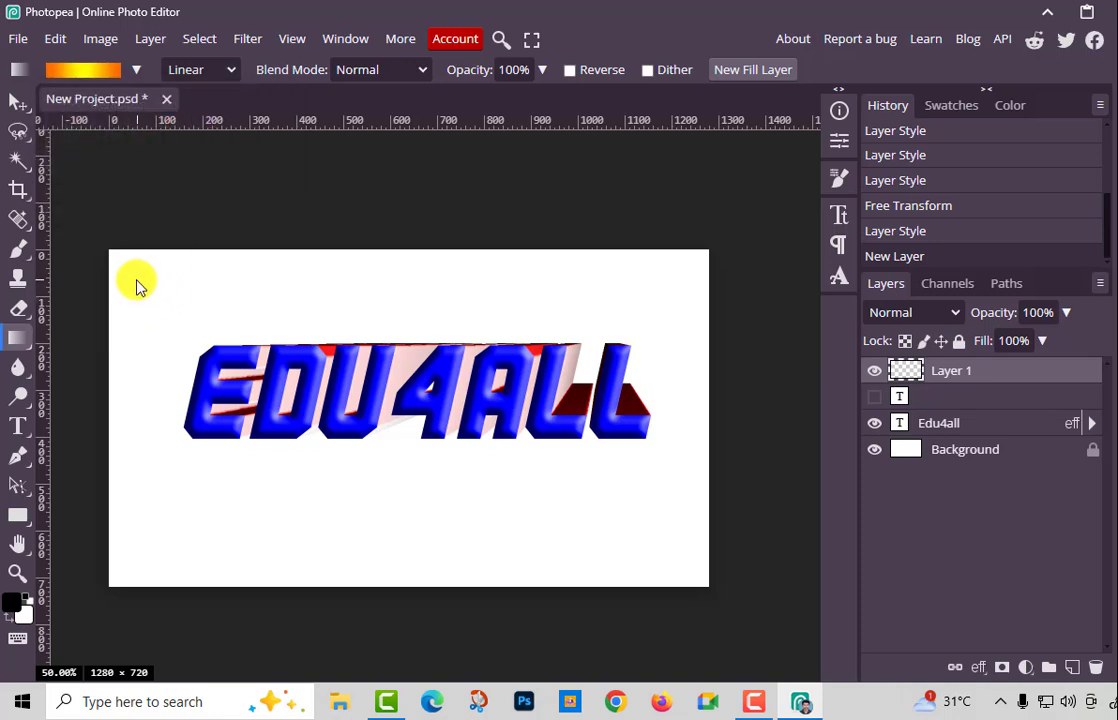
# Try a diagonal gradient over the canvas at 100% opacity, lower the gradient opacity to 33%, and undo the fill
pyautogui.moveTo(137, 284); pyautogui.dragTo(652, 546)
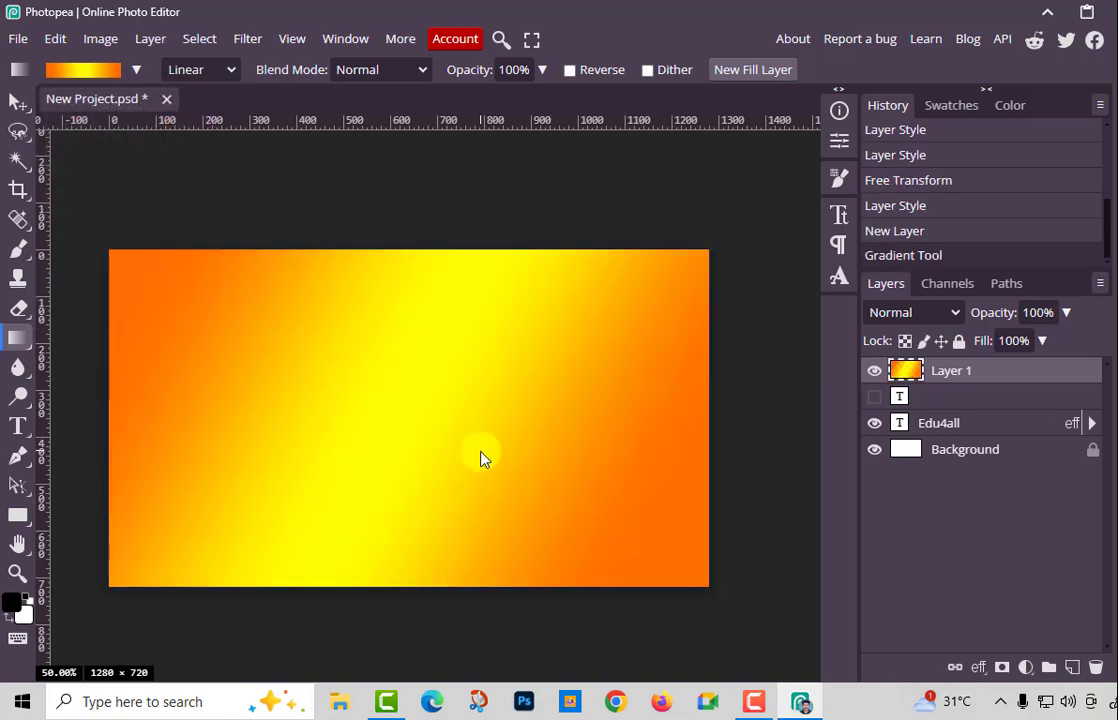
pyautogui.click(540, 71)
pyautogui.moveTo(528, 97); pyautogui.dragTo(486, 108)
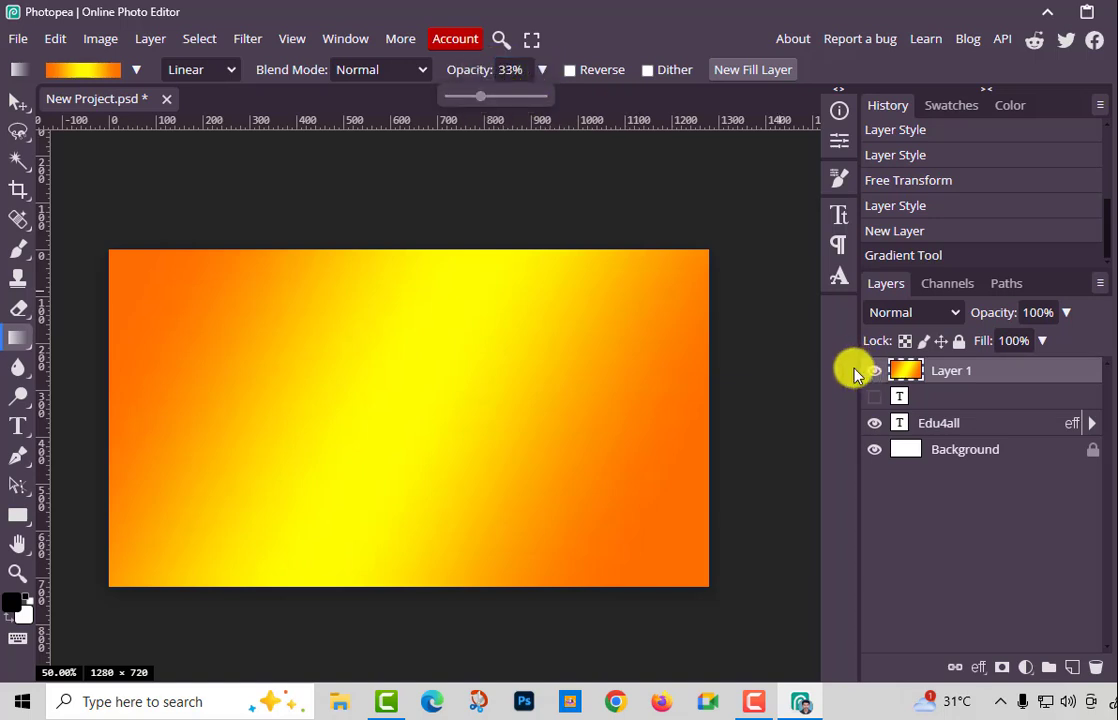
pyautogui.hotkey('ctrl', 'z')
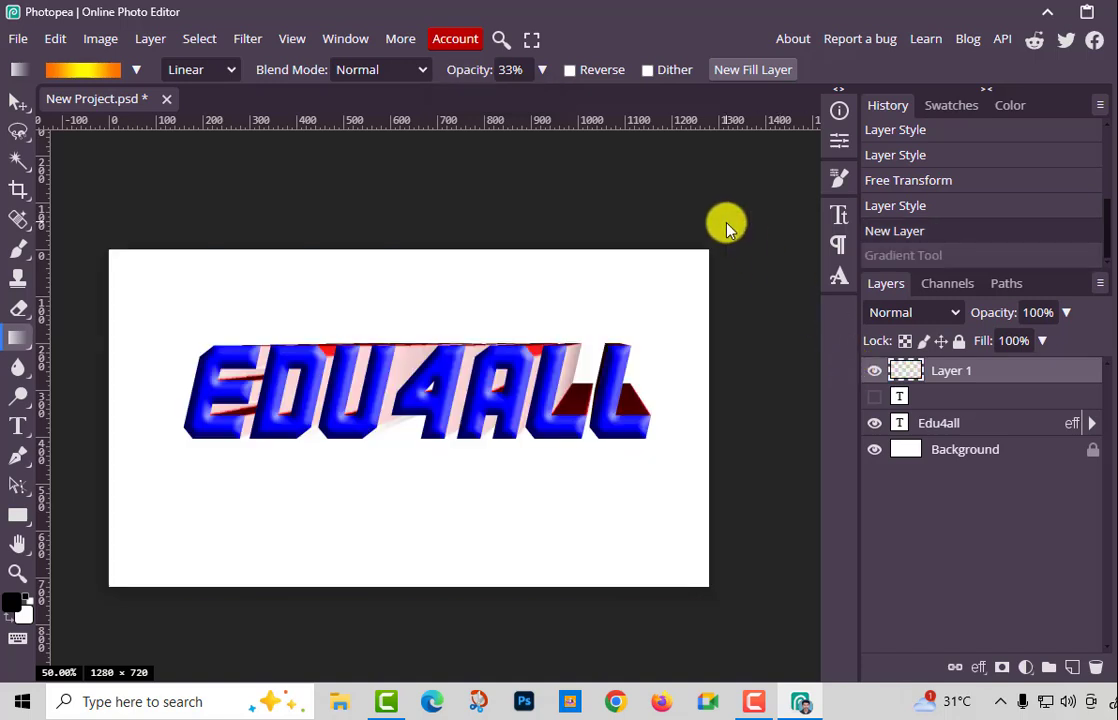
# Set the gradient opacity to 9% and layer three diagonal orange-yellow gradients across the canvas
pyautogui.click(541, 69)
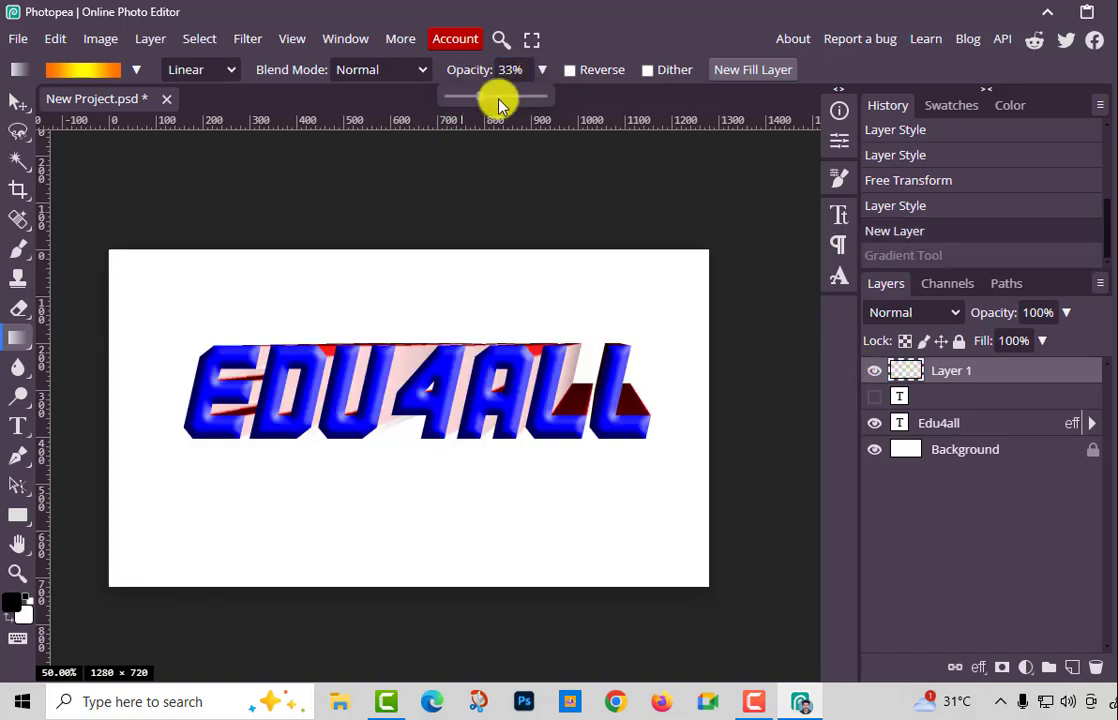
pyautogui.moveTo(466, 100); pyautogui.dragTo(457, 100)
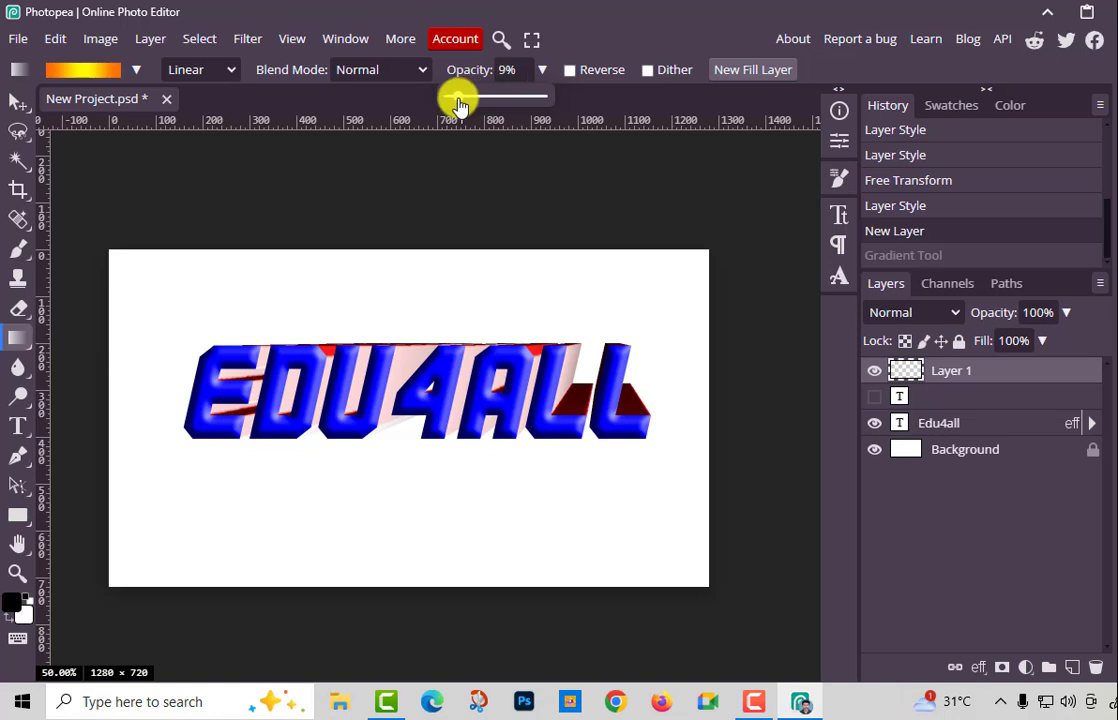
pyautogui.moveTo(152, 280); pyautogui.dragTo(665, 550)
pyautogui.moveTo(197, 314); pyautogui.dragTo(675, 545)
pyautogui.moveTo(285, 347); pyautogui.dragTo(722, 569)
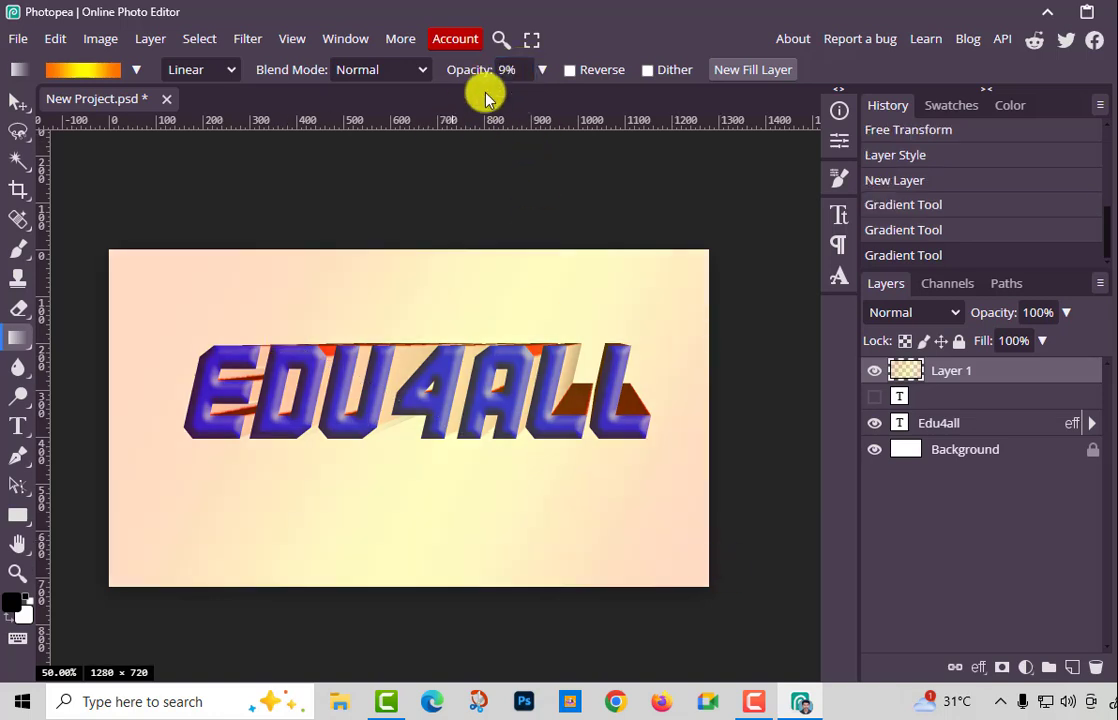
# Undo the three gradient fills, the new layer and the last layer style change
pyautogui.hotkey('ctrl', 'z')
pyautogui.hotkey('ctrl', 'z')
pyautogui.hotkey('ctrl', 'z')
pyautogui.hotkey('ctrl', 'z')
pyautogui.hotkey('ctrl', 'z')
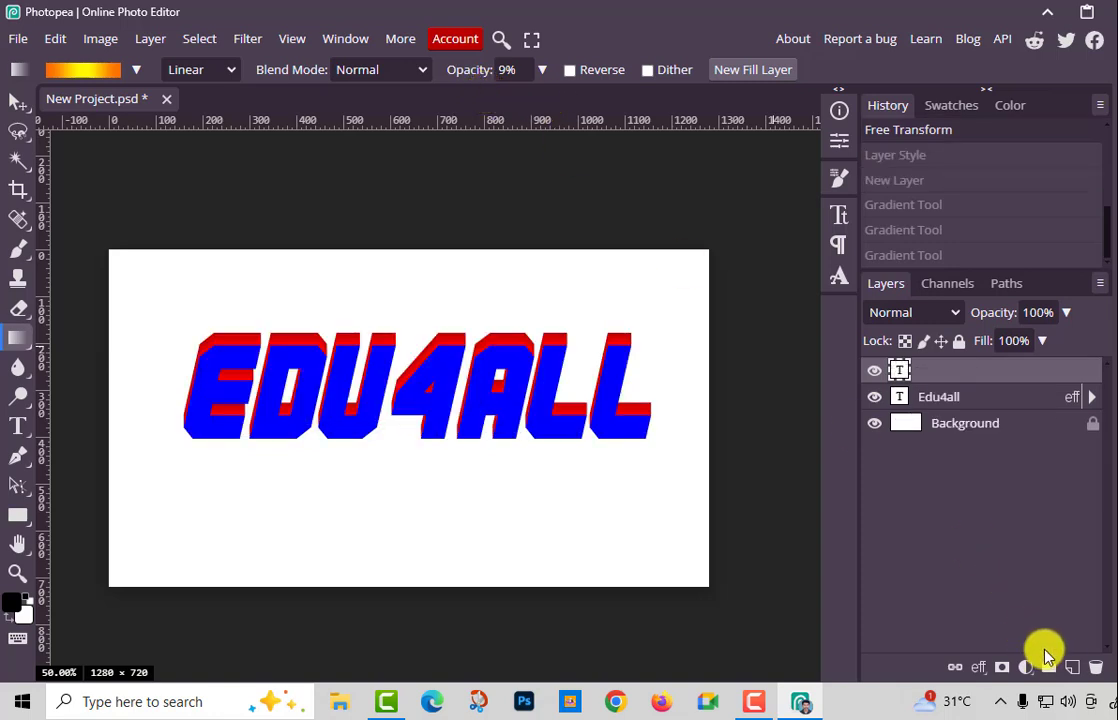
# Add a new layer and fill it with a diagonal orange-yellow-orange linear gradient at 29% opacity
pyautogui.click(1071, 667)
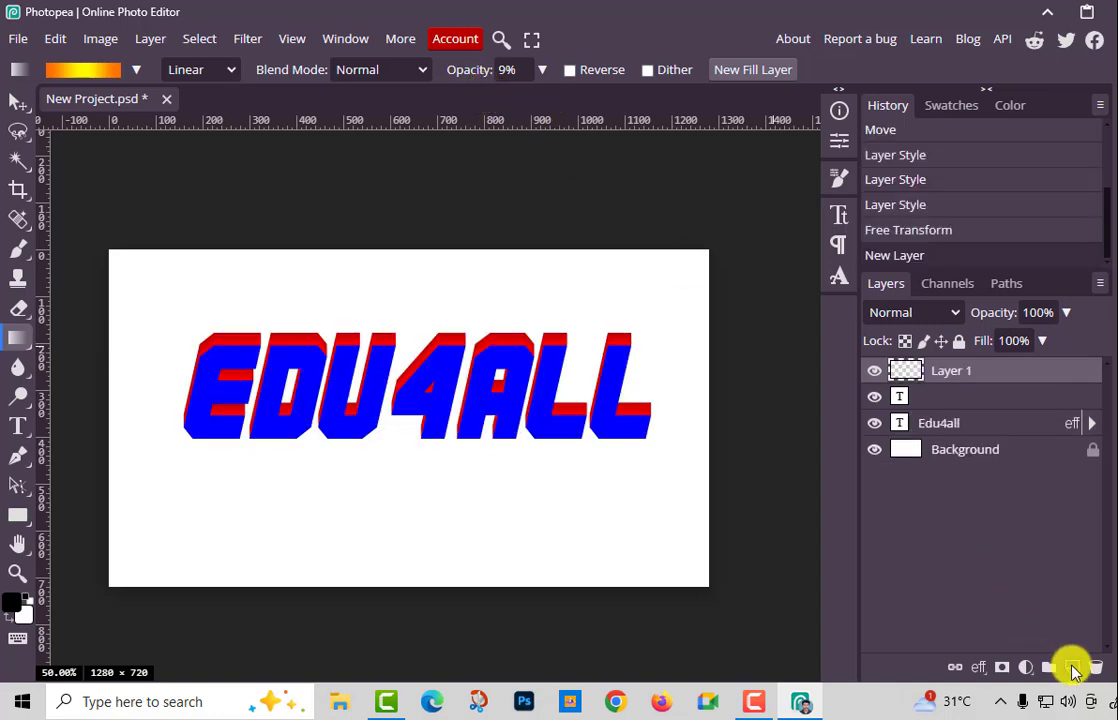
pyautogui.click(541, 69)
pyautogui.moveTo(463, 97); pyautogui.dragTo(483, 102)
pyautogui.moveTo(167, 292); pyautogui.dragTo(668, 568)
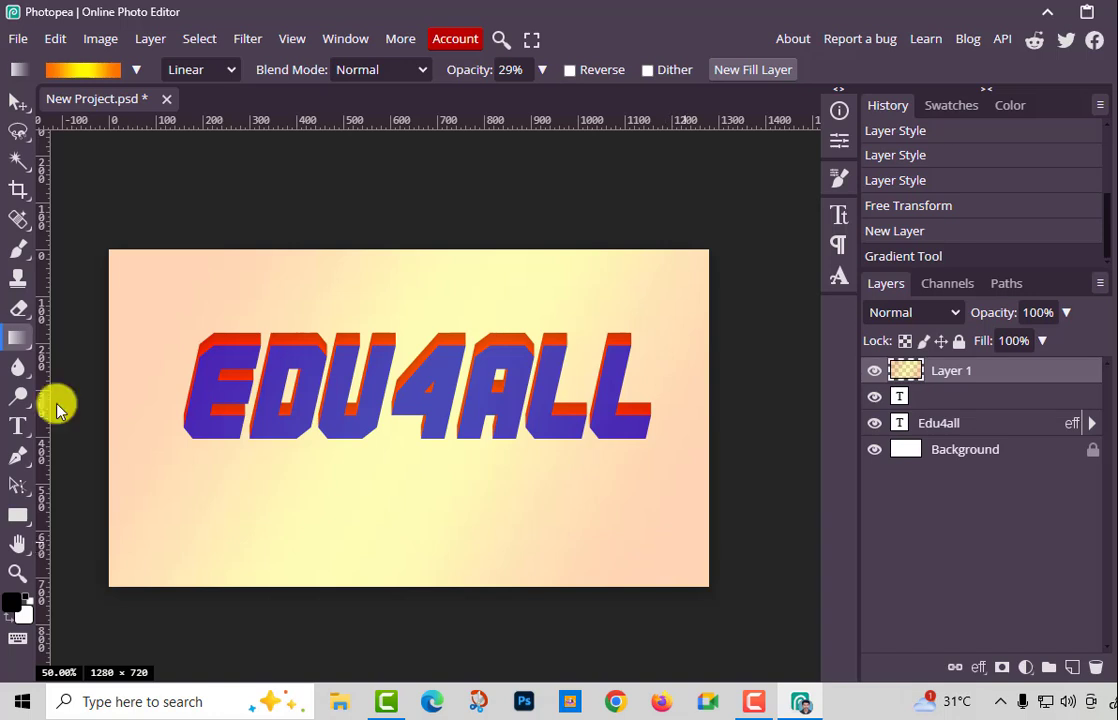
# Set the gradient tool's shape to Radial
pyautogui.click(142, 71)
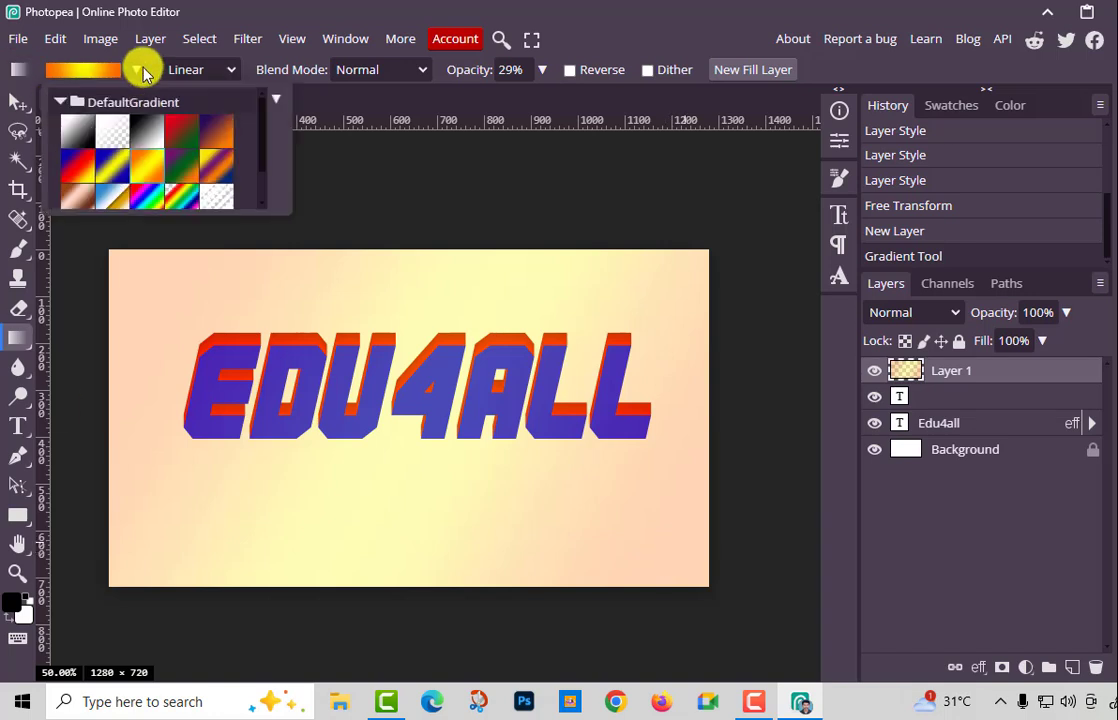
pyautogui.click(142, 71)
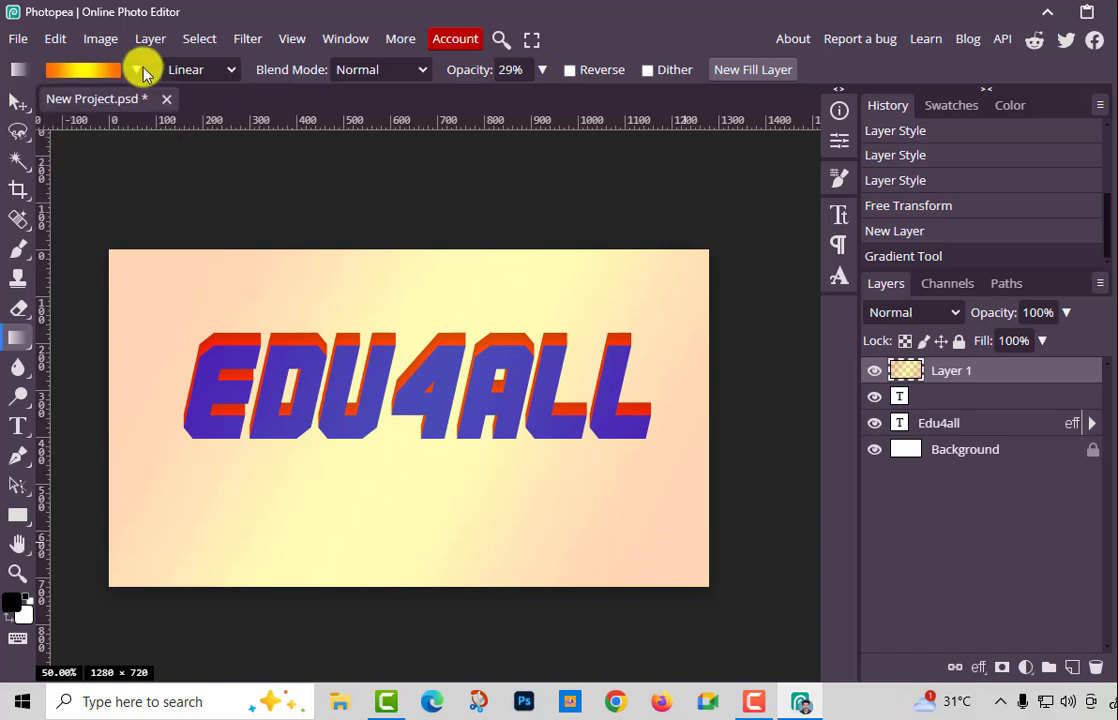
pyautogui.click(205, 69)
pyautogui.click(188, 119)
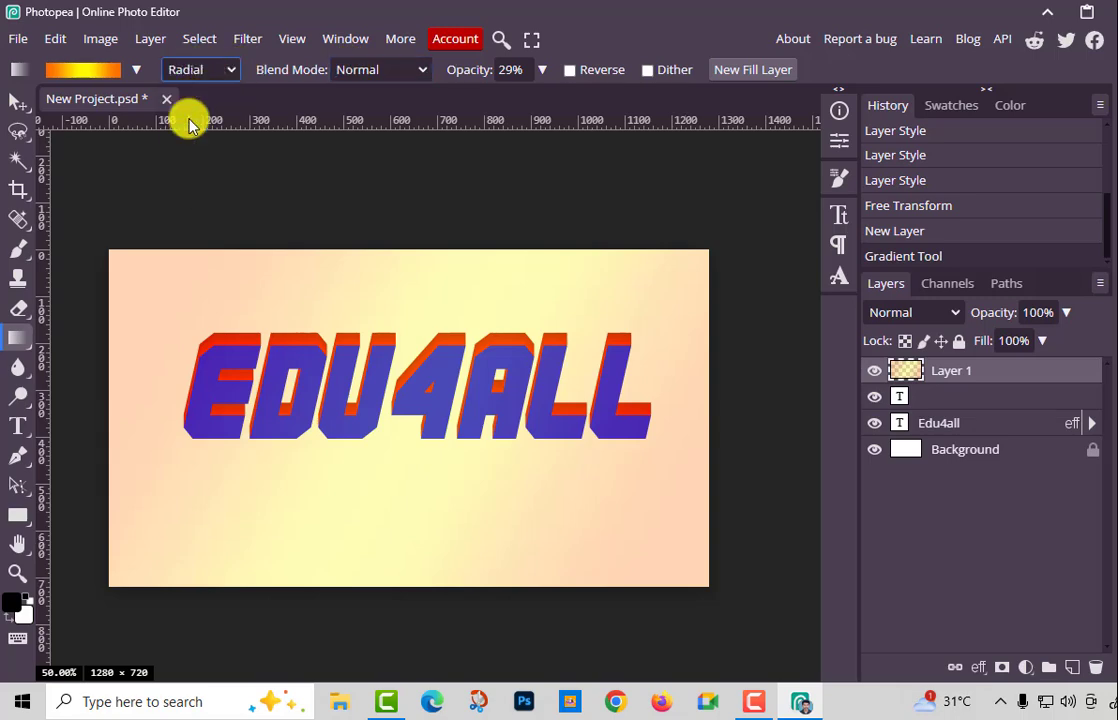
# Recolour the gradient's end stop at 100% to green #33ff00
pyautogui.click(108, 72)
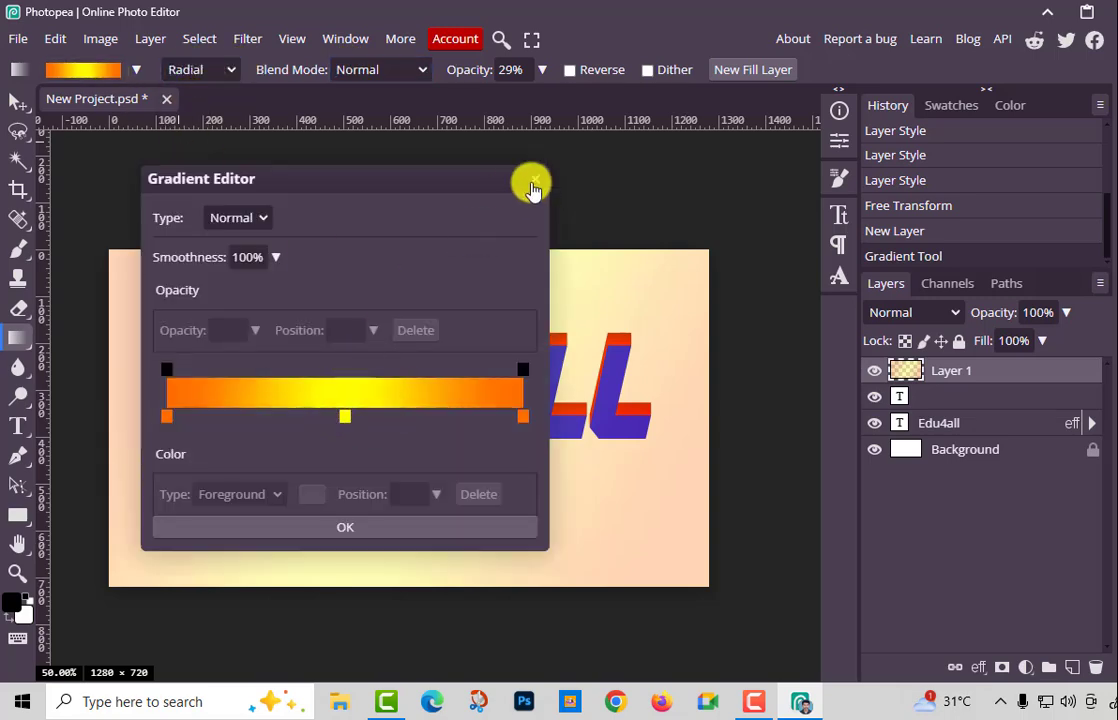
pyautogui.click(534, 180)
pyautogui.click(60, 68)
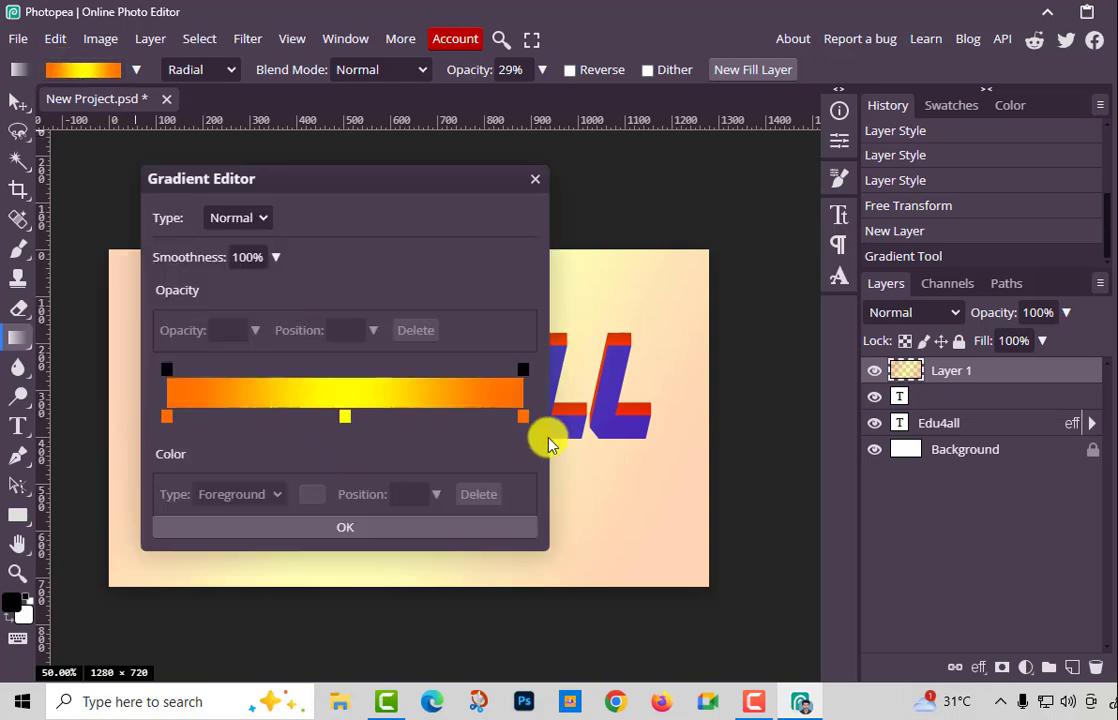
pyautogui.click(521, 417)
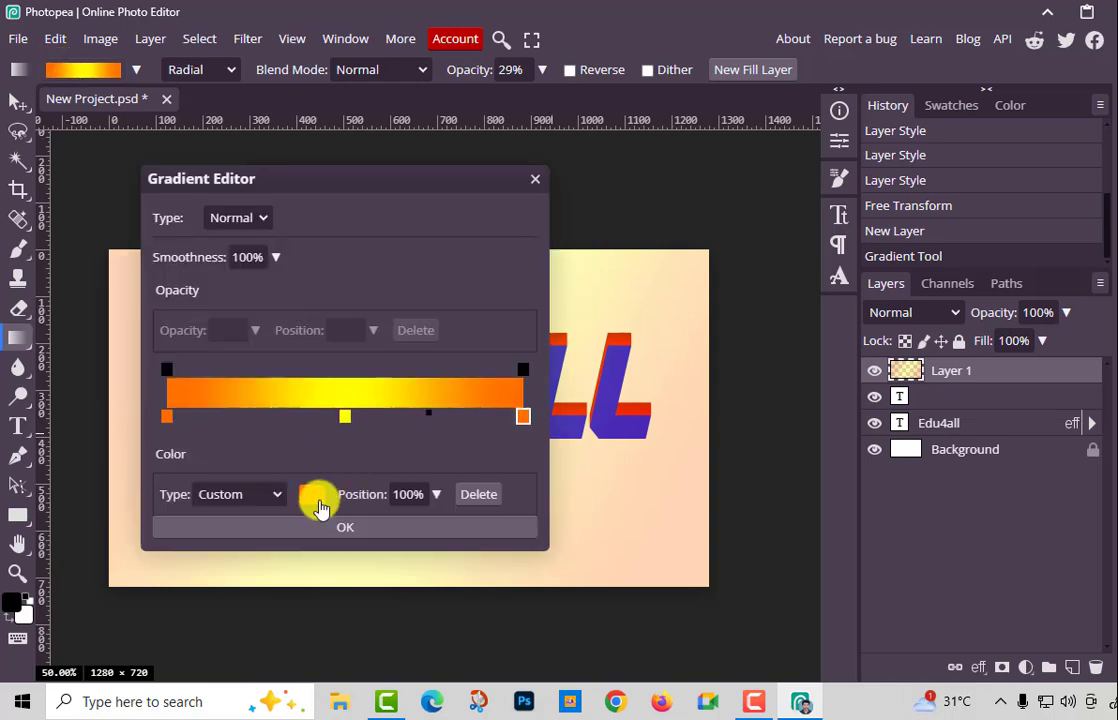
pyautogui.click(320, 496)
pyautogui.click(847, 271)
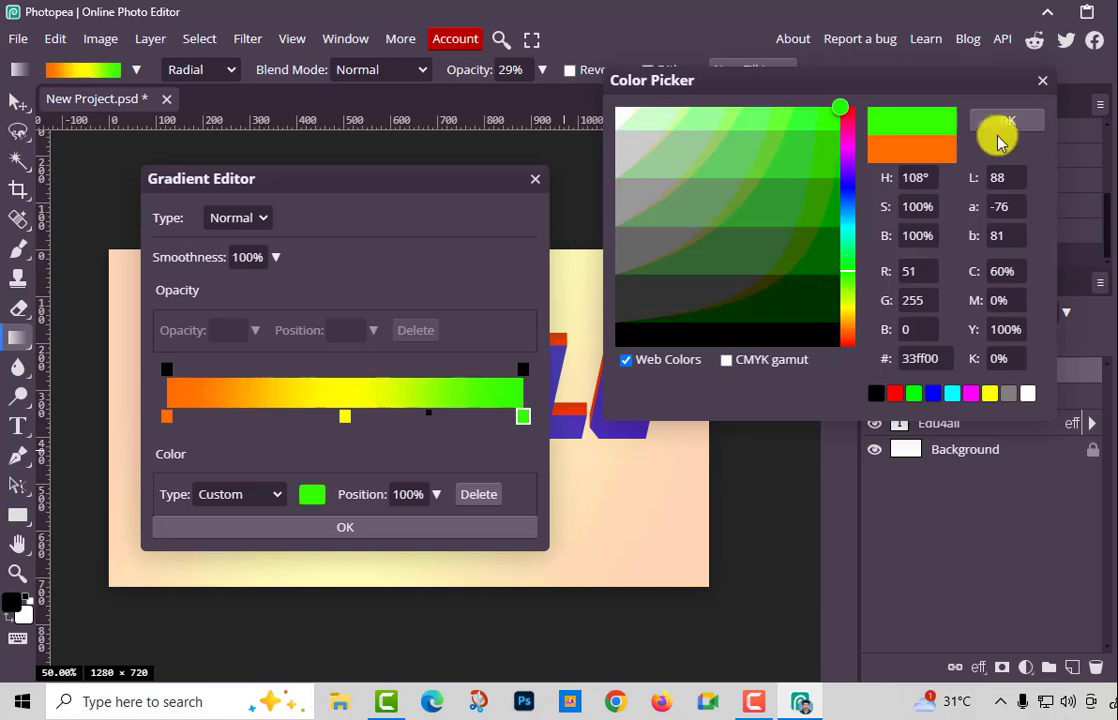
pyautogui.click(1006, 118)
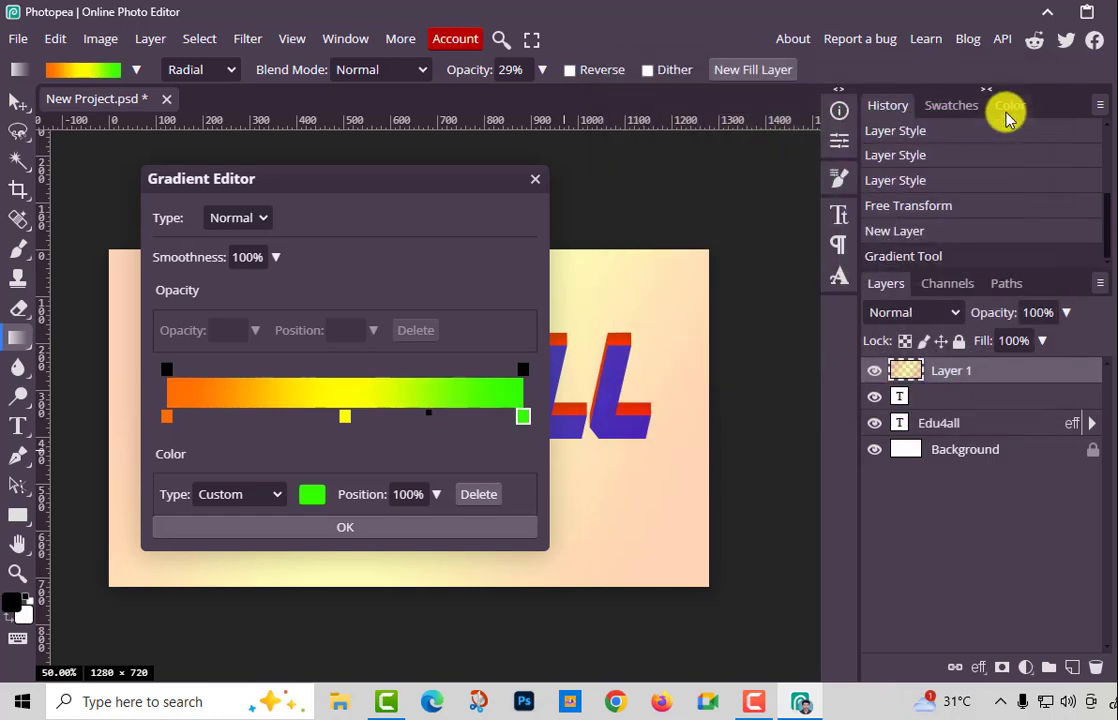
pyautogui.click(324, 527)
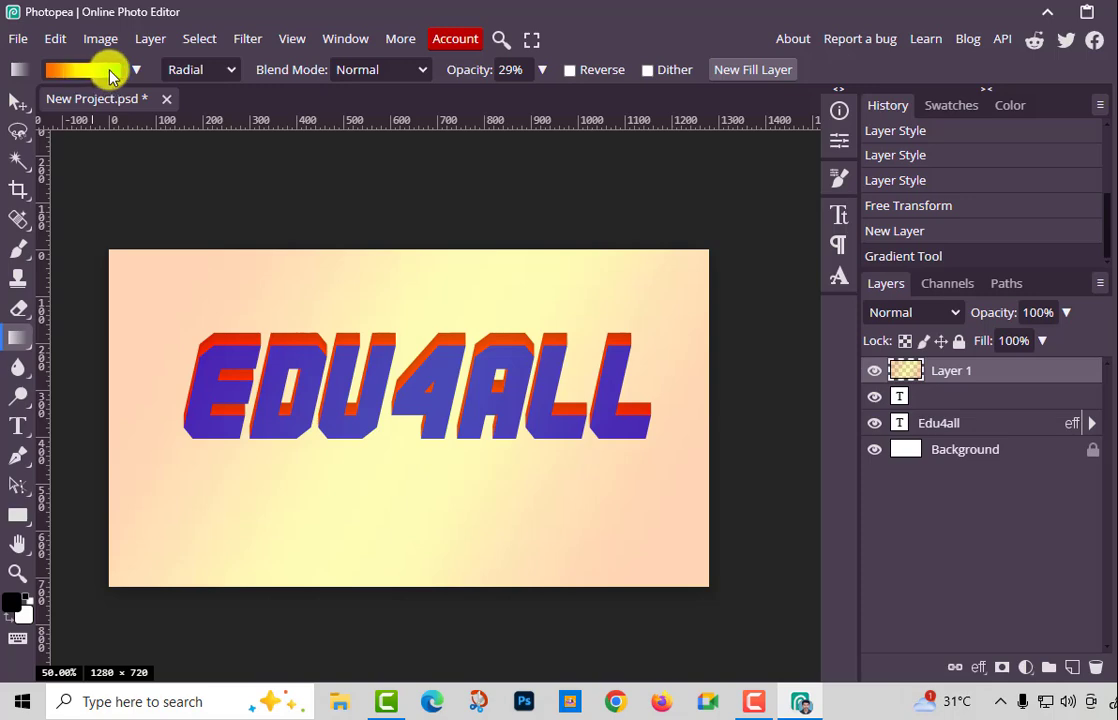
# Recolour the gradient's start stop at 0% to black #000000
pyautogui.click(50, 72)
pyautogui.click(167, 417)
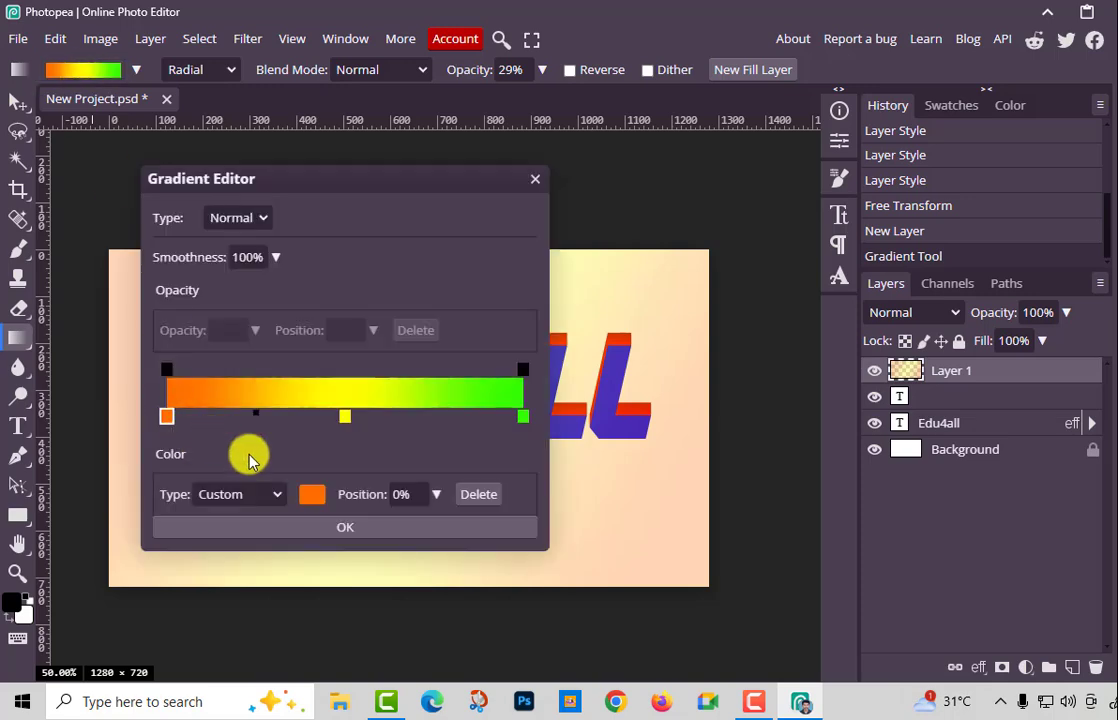
pyautogui.click(311, 495)
pyautogui.click(622, 343)
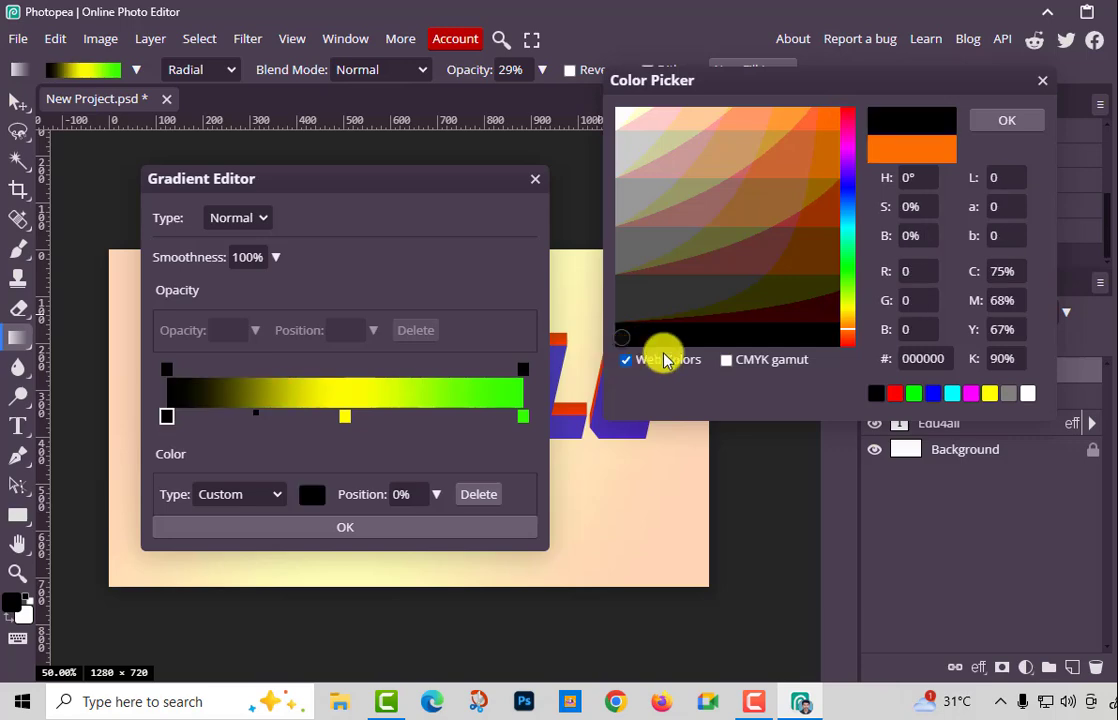
pyautogui.click(1007, 120)
pyautogui.click(361, 528)
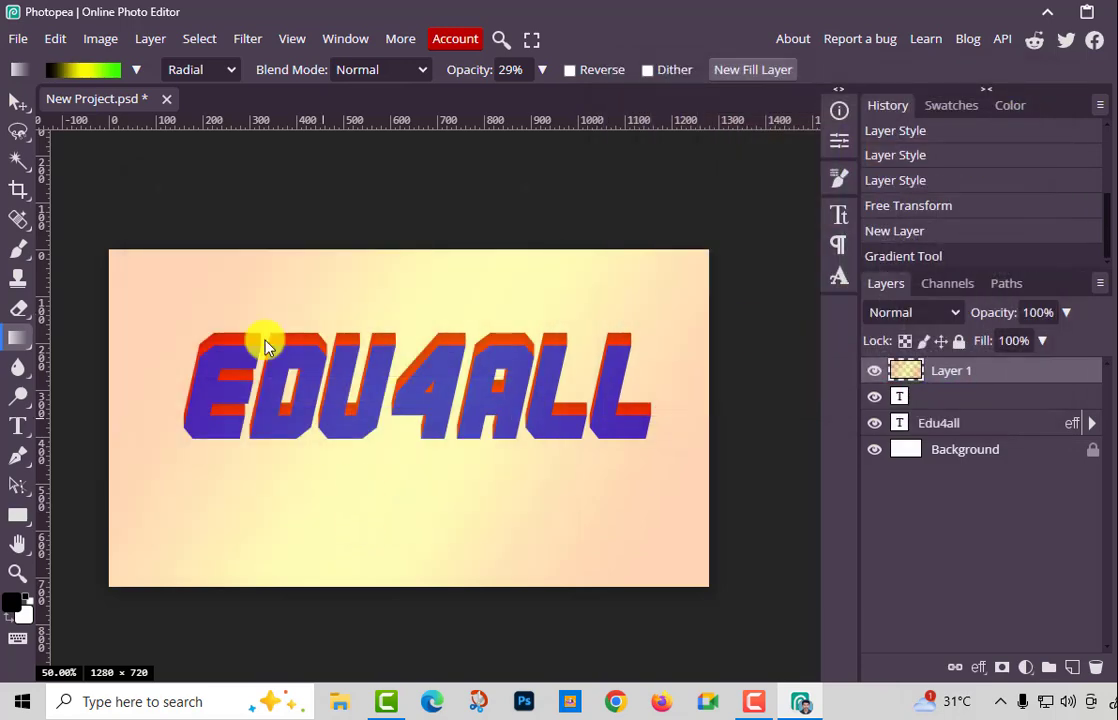
# Recolour the gradient's middle stop to blue #0000ff and apply the black-blue-green radial gradient diagonally across Layer 1
pyautogui.click(92, 72)
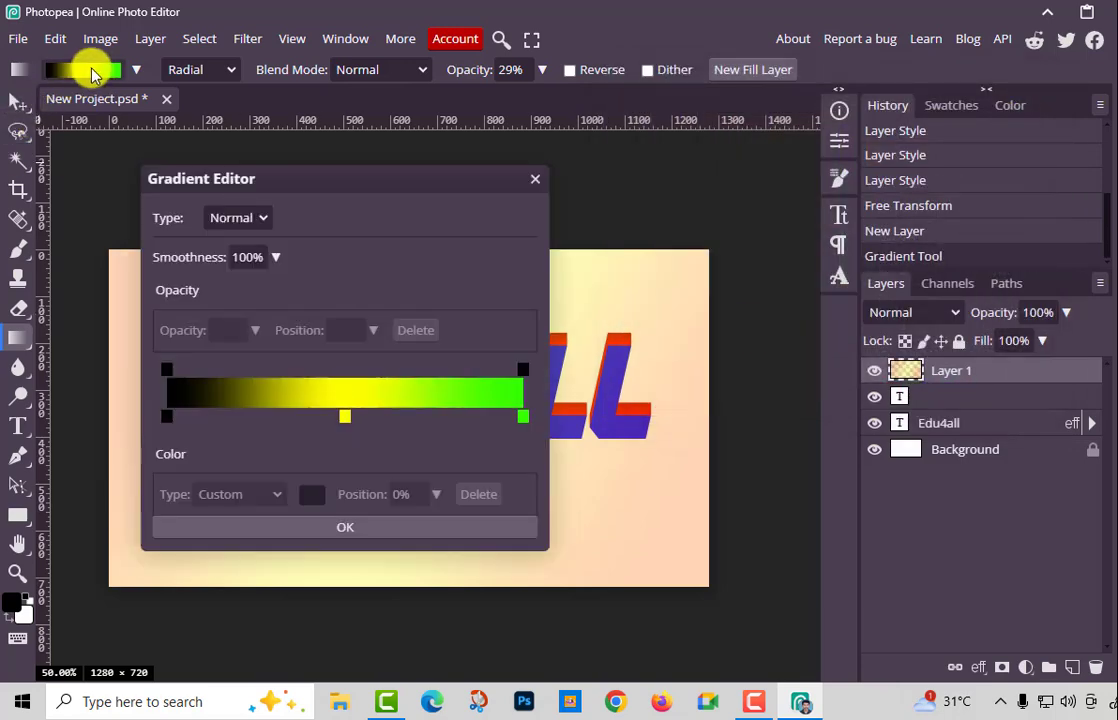
pyautogui.click(344, 416)
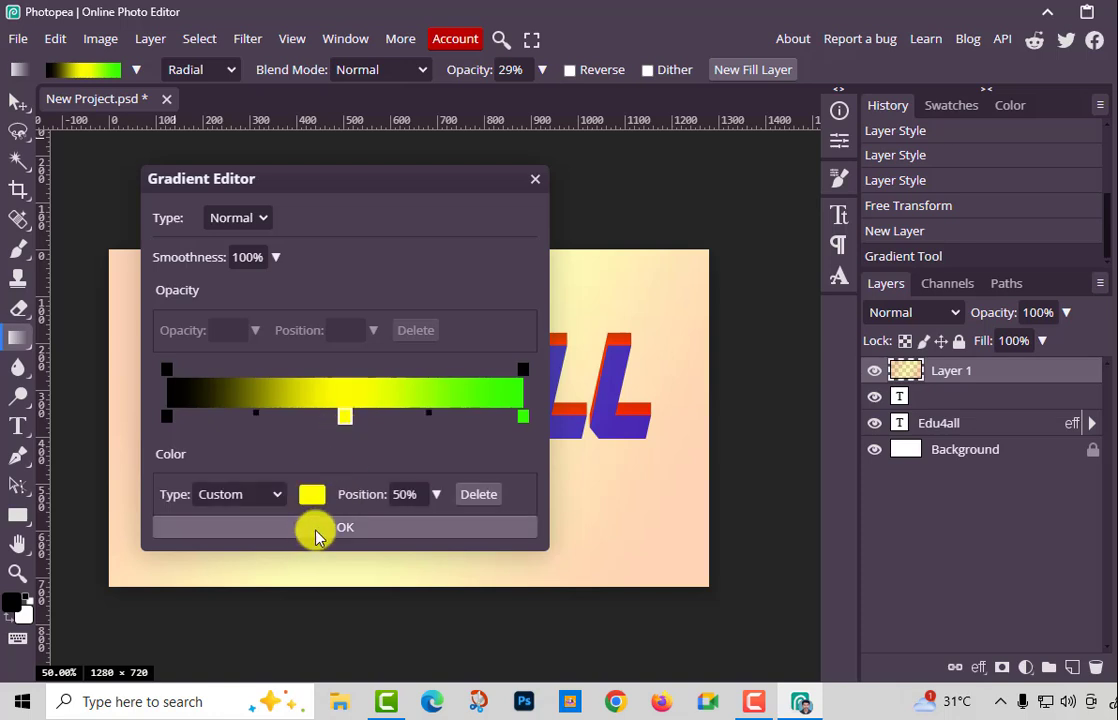
pyautogui.click(313, 497)
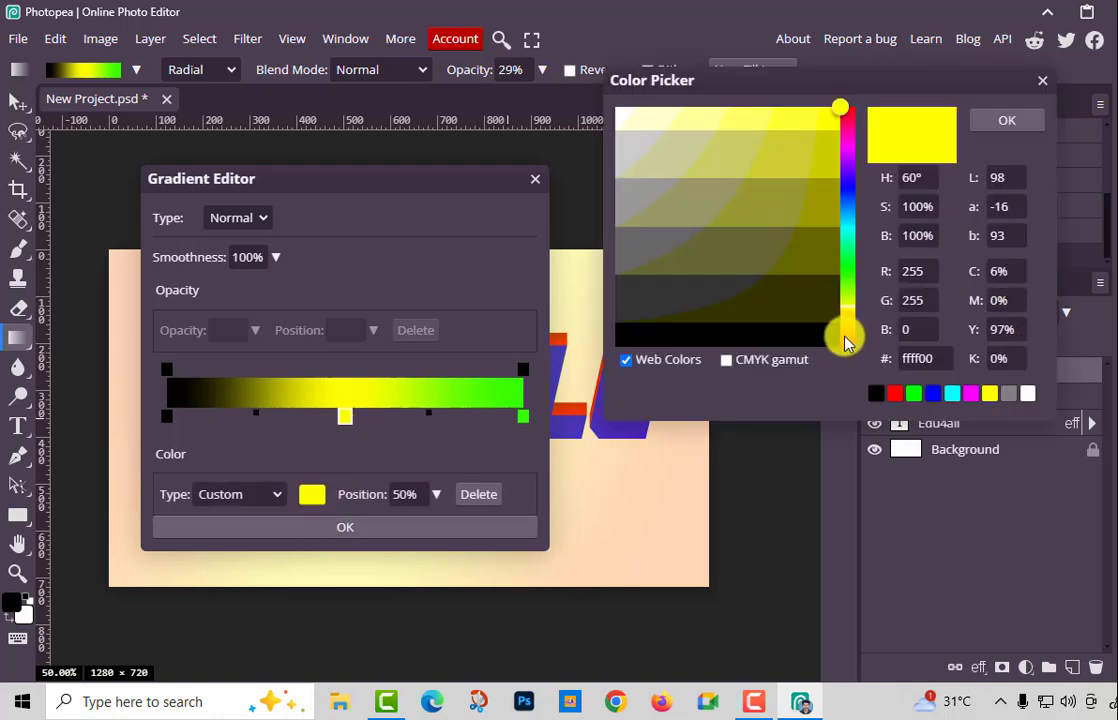
pyautogui.click(850, 187)
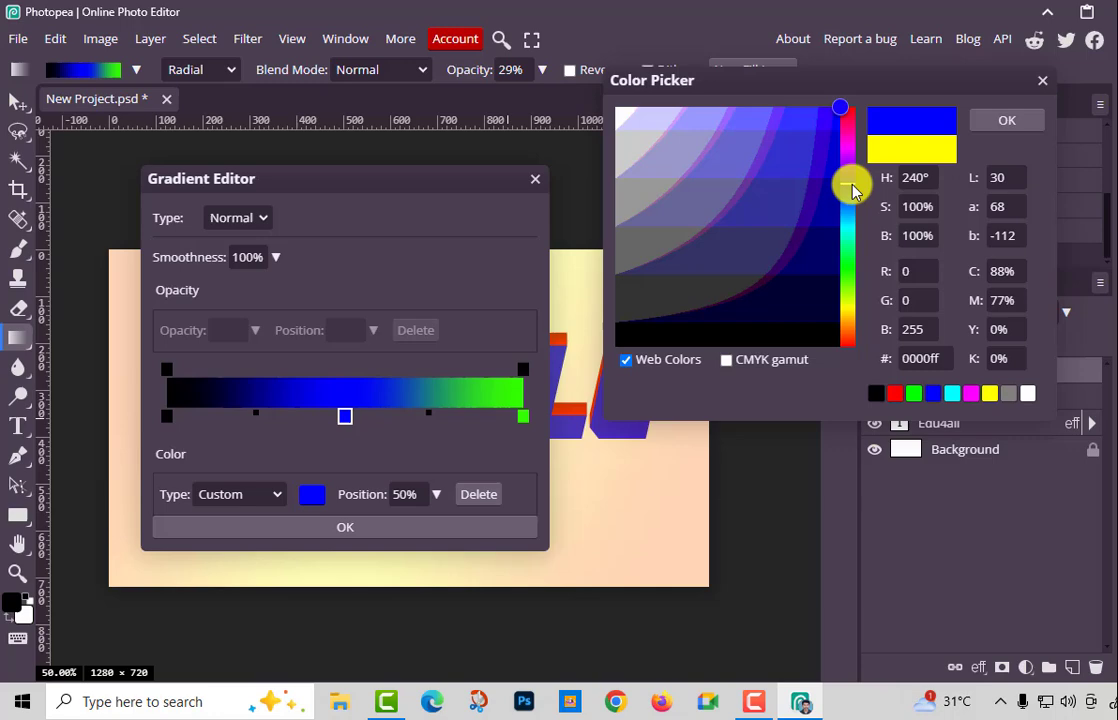
pyautogui.click(1004, 119)
pyautogui.click(363, 530)
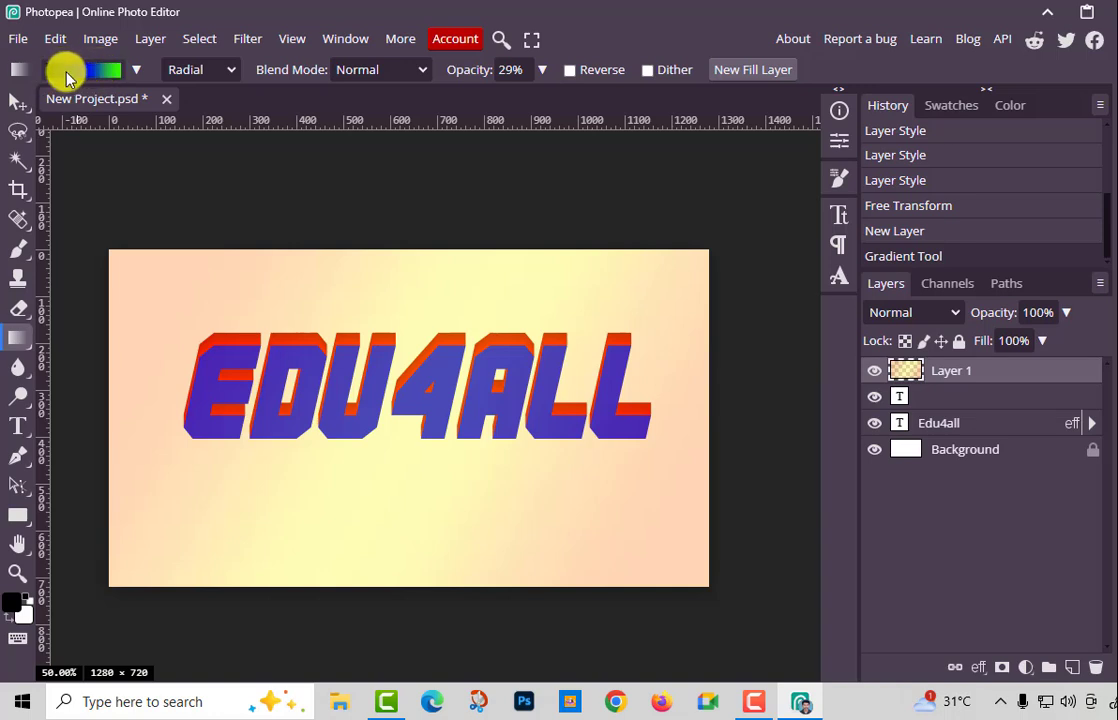
pyautogui.moveTo(149, 305); pyautogui.dragTo(733, 601)
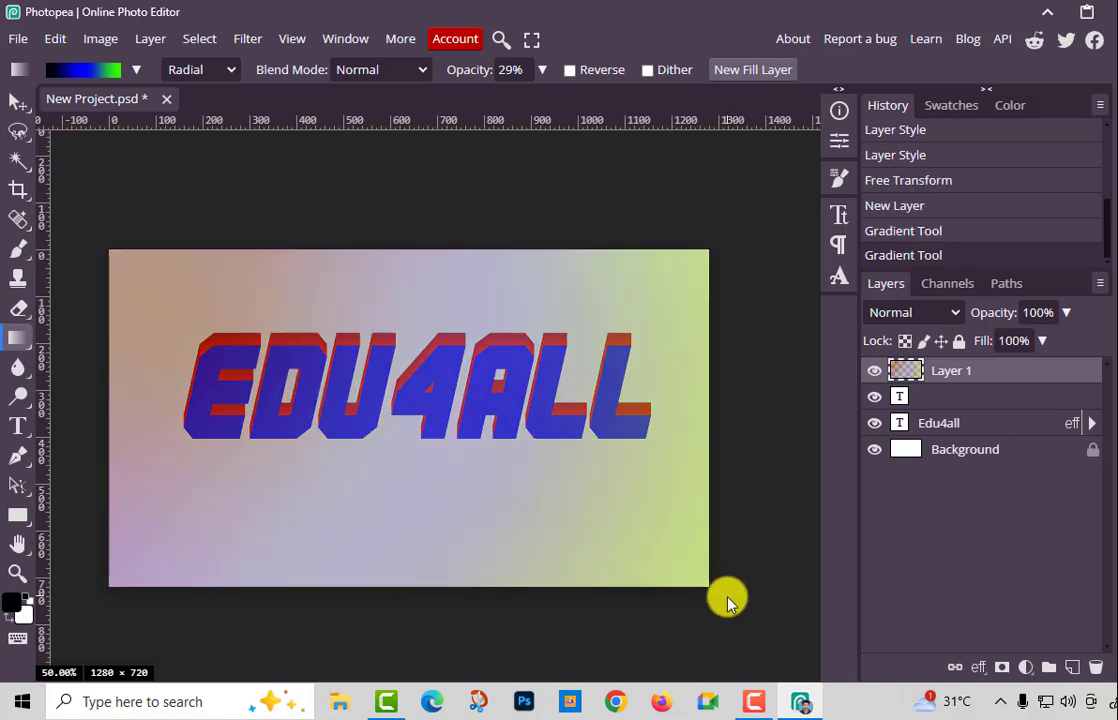
# Undo both gradient fills, the new layer, the free transform and the last layer style change
pyautogui.hotkey('ctrl', 'z')
pyautogui.hotkey('ctrl', 'z')
pyautogui.hotkey('ctrl', 'z')
pyautogui.hotkey('ctrl', 'z')
pyautogui.hotkey('ctrl', 'z')
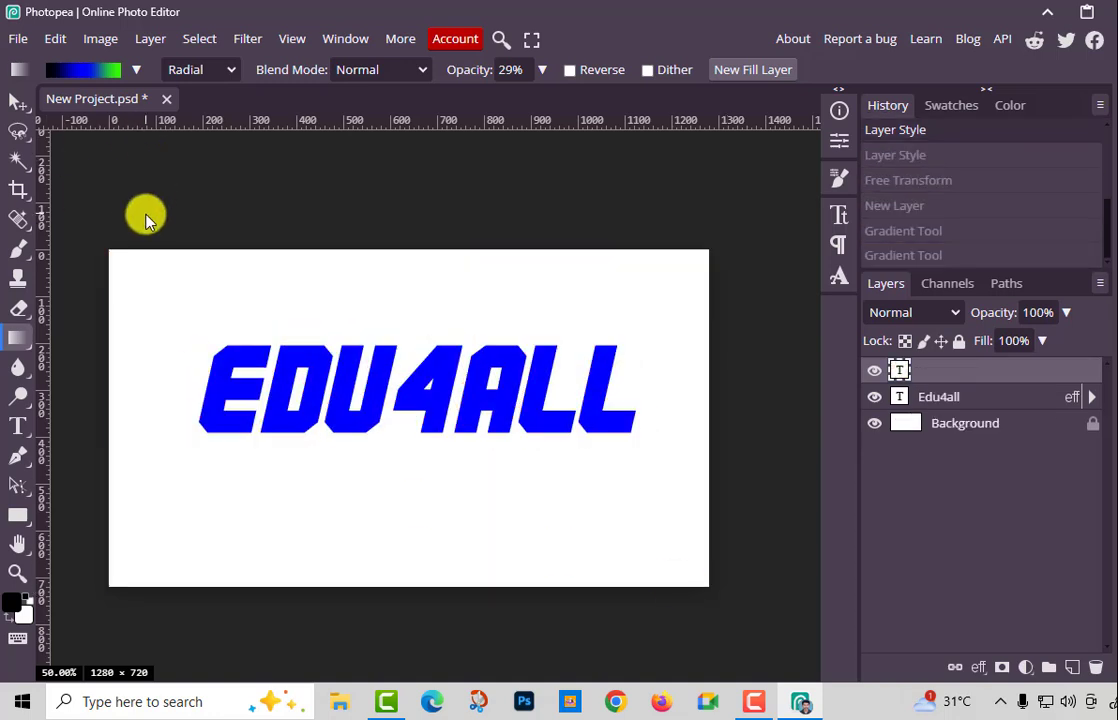
# Add a new layer and fill it with the orange-yellow-orange preset as a diagonal radial gradient at 29% opacity
pyautogui.click(1071, 668)
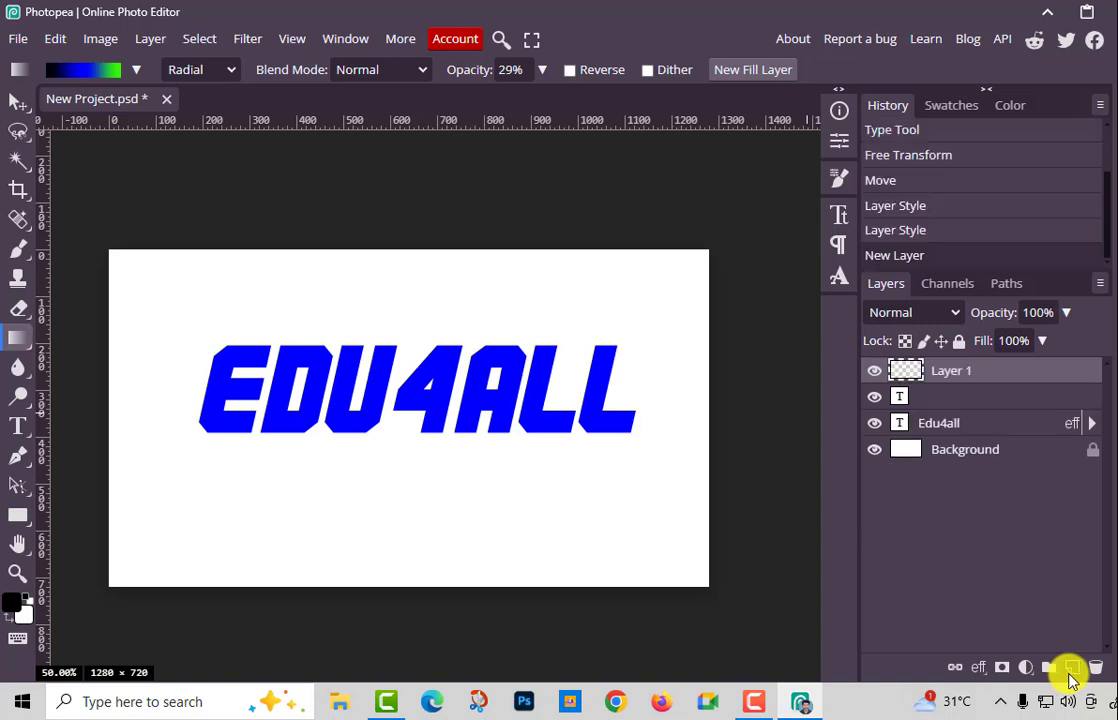
pyautogui.click(90, 70)
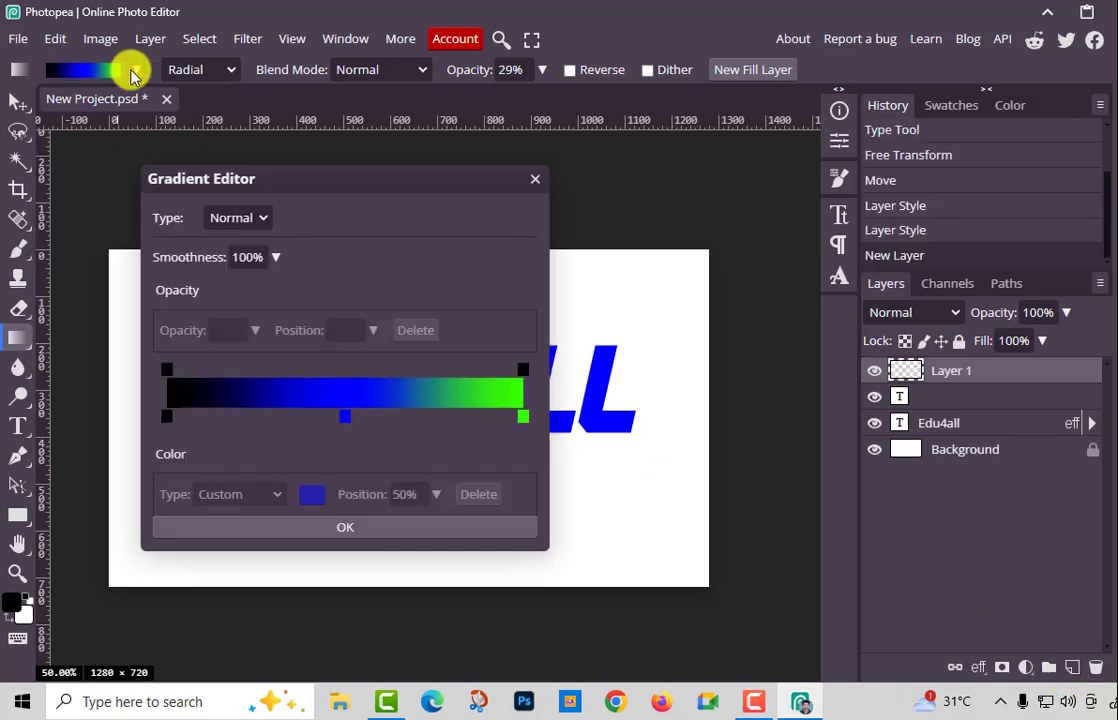
pyautogui.click(135, 70)
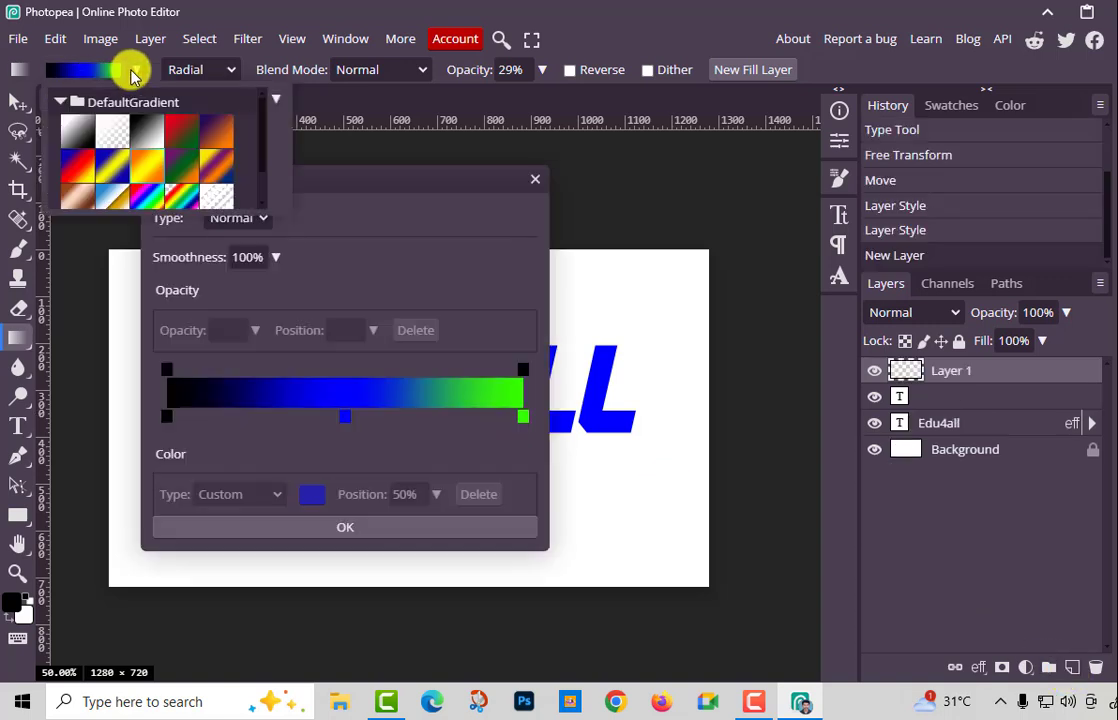
pyautogui.click(143, 174)
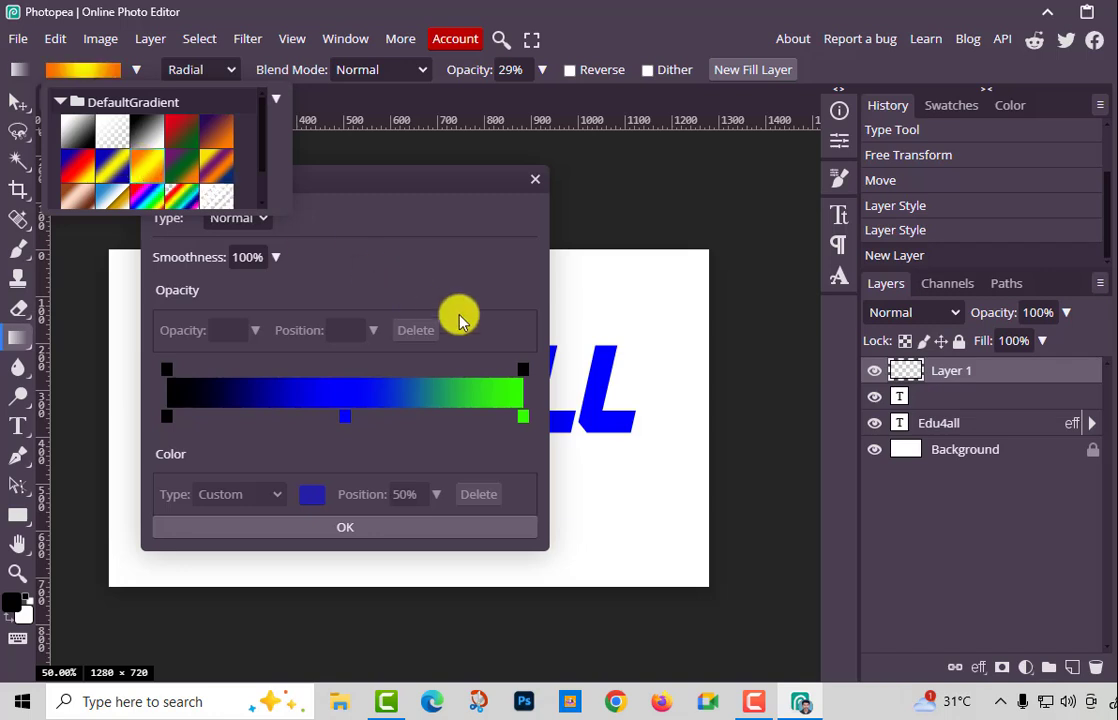
pyautogui.click(368, 533)
pyautogui.click(136, 69)
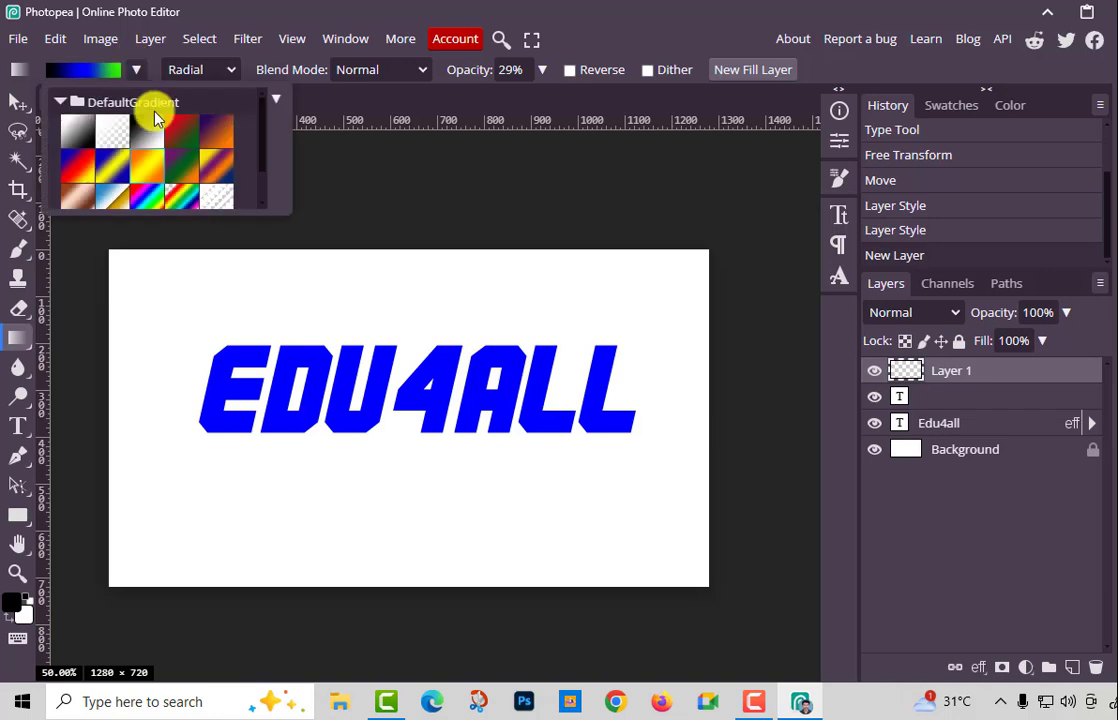
pyautogui.click(146, 168)
pyautogui.click(158, 288)
pyautogui.moveTo(152, 284); pyautogui.dragTo(659, 580)
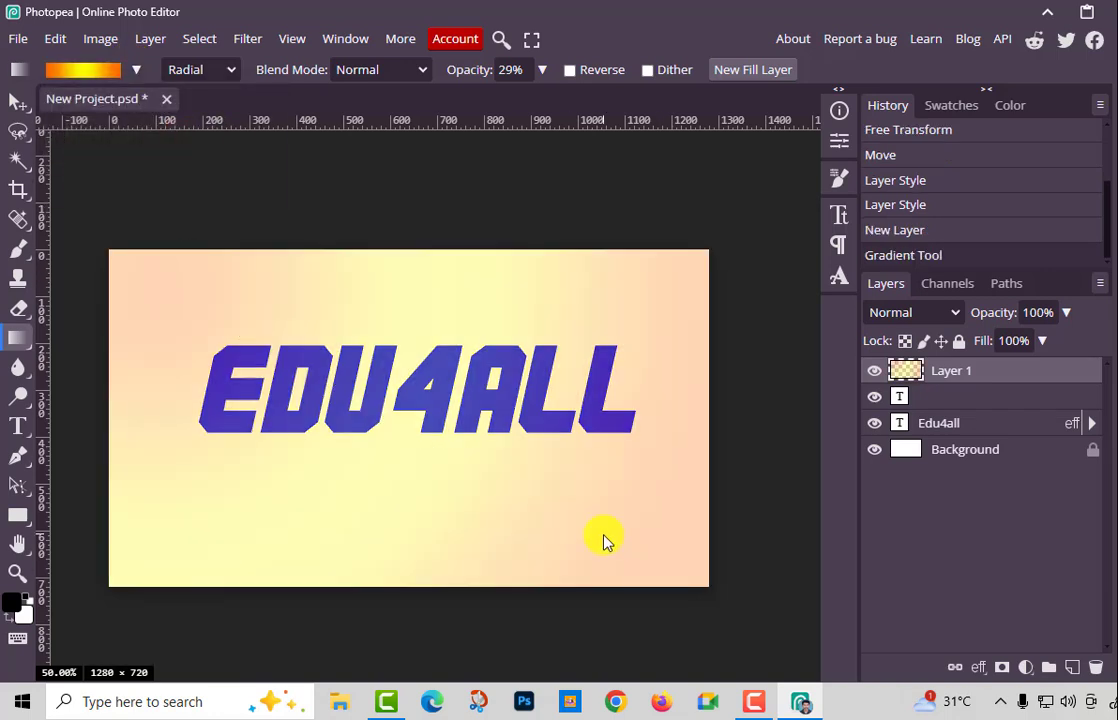